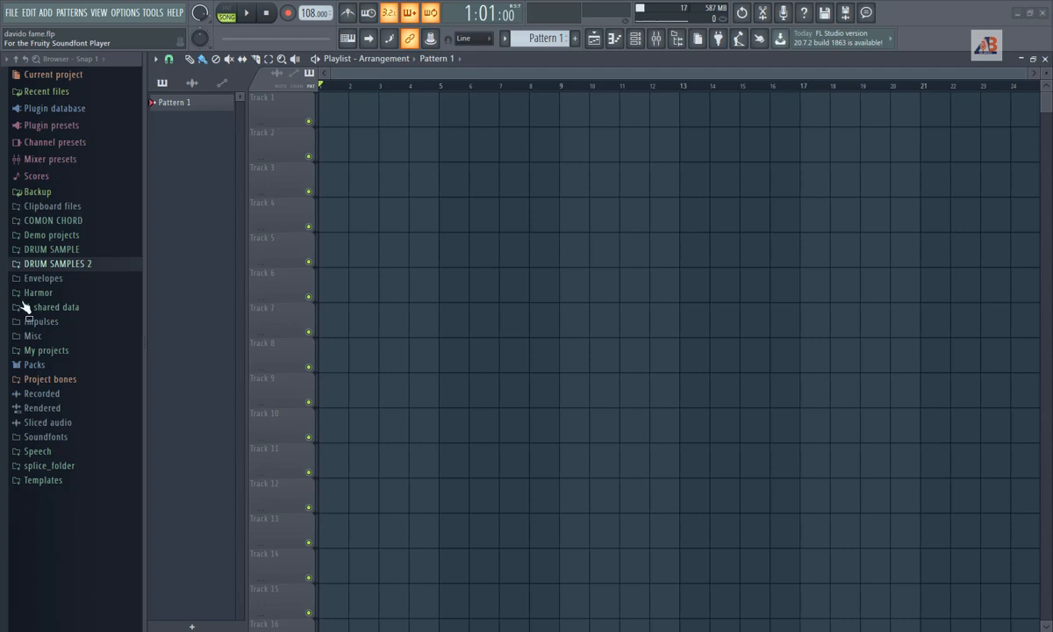
Step: Program the Perc channel in the channel rack with hits on steps 1, 4, 7, 11 and 13
left_click(636, 42)
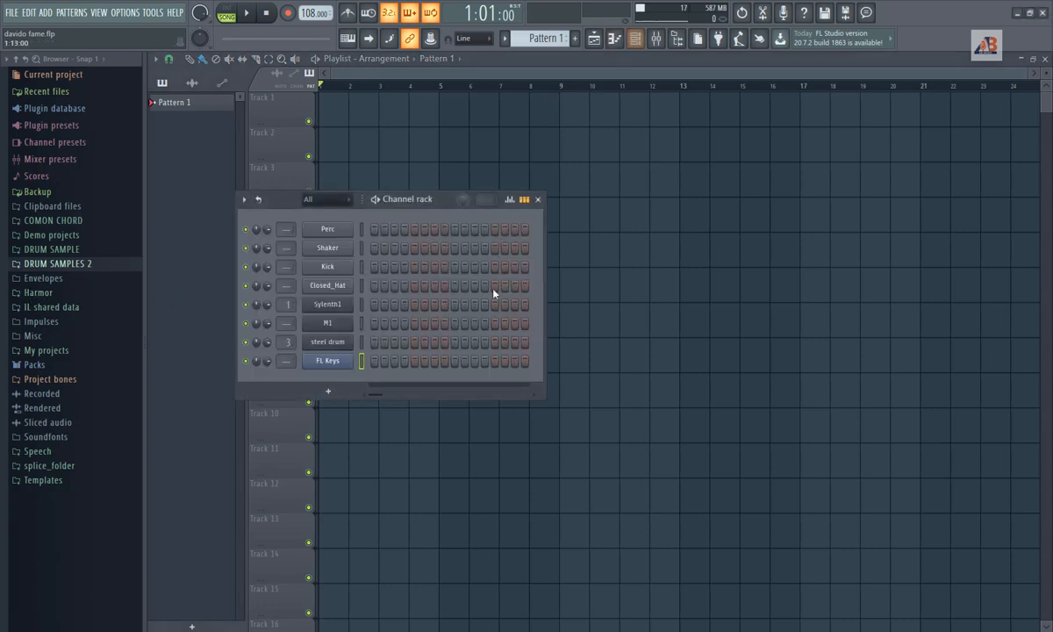
left_click(340, 231)
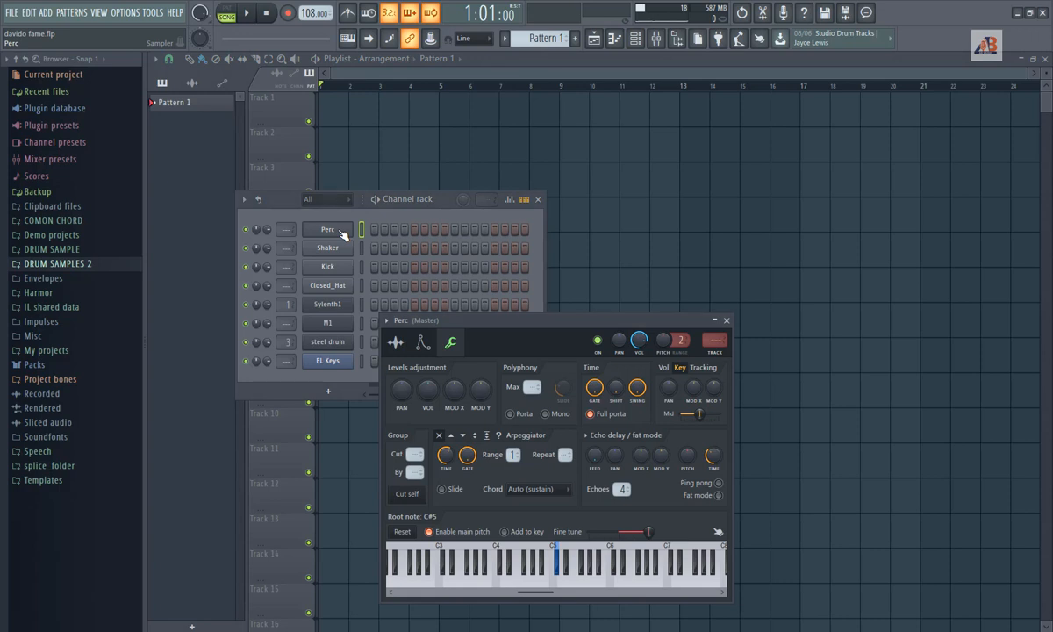
left_click(725, 320)
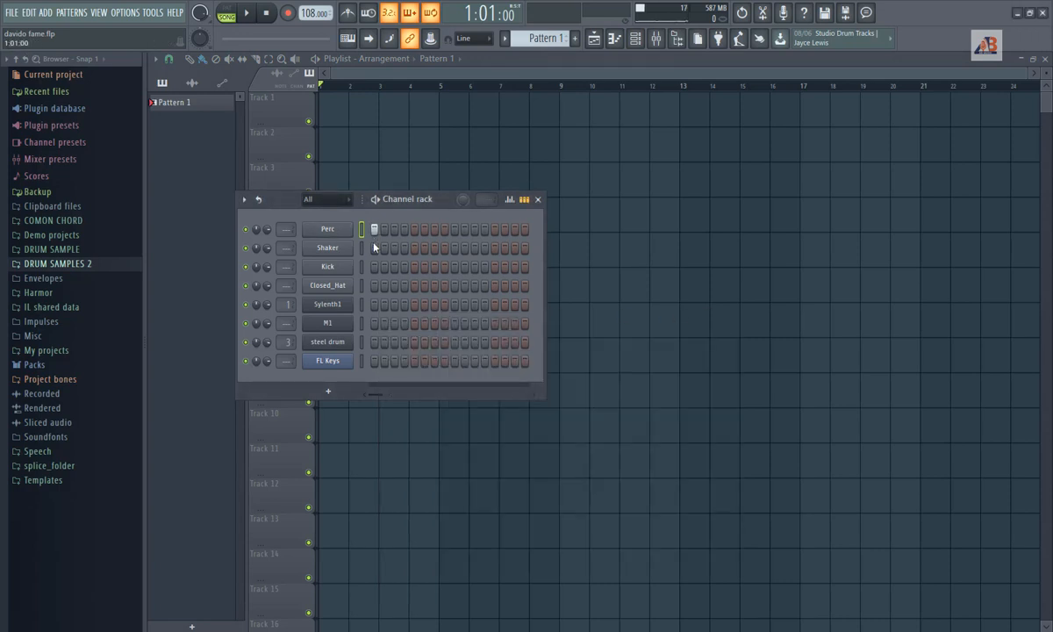
left_click(375, 229)
left_click(474, 229)
Step: Switch playback to pattern mode and play back the Perc rhythm
left_click(239, 12)
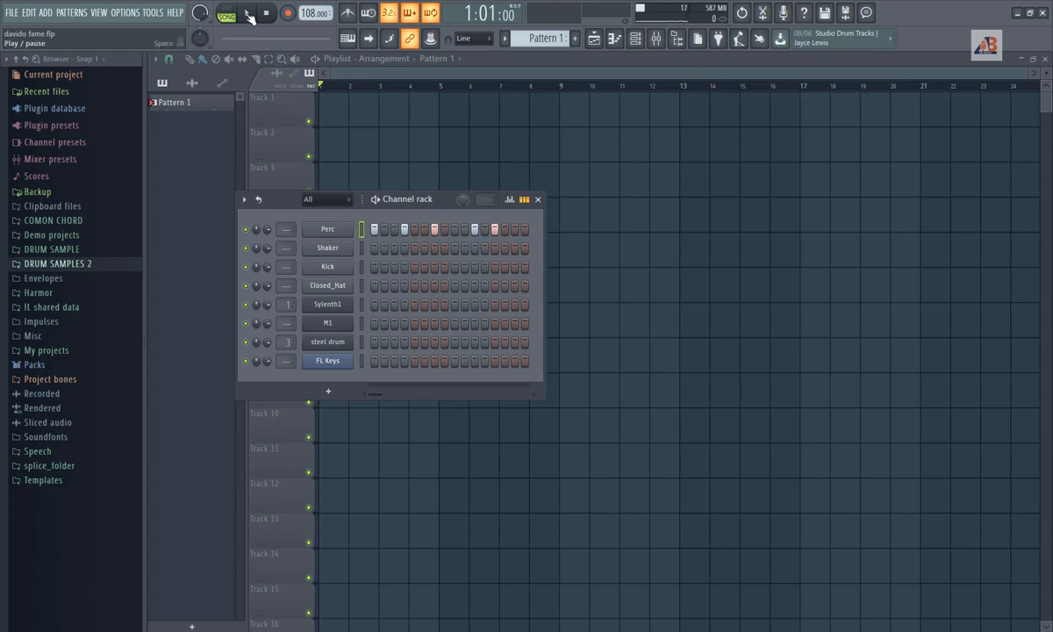
key("space")
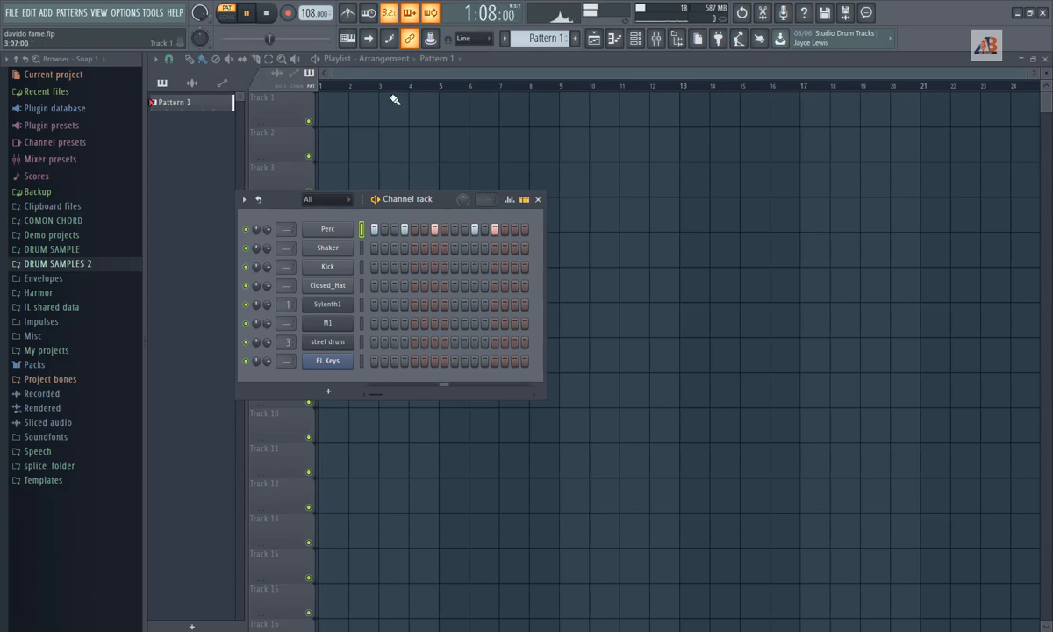
key("space")
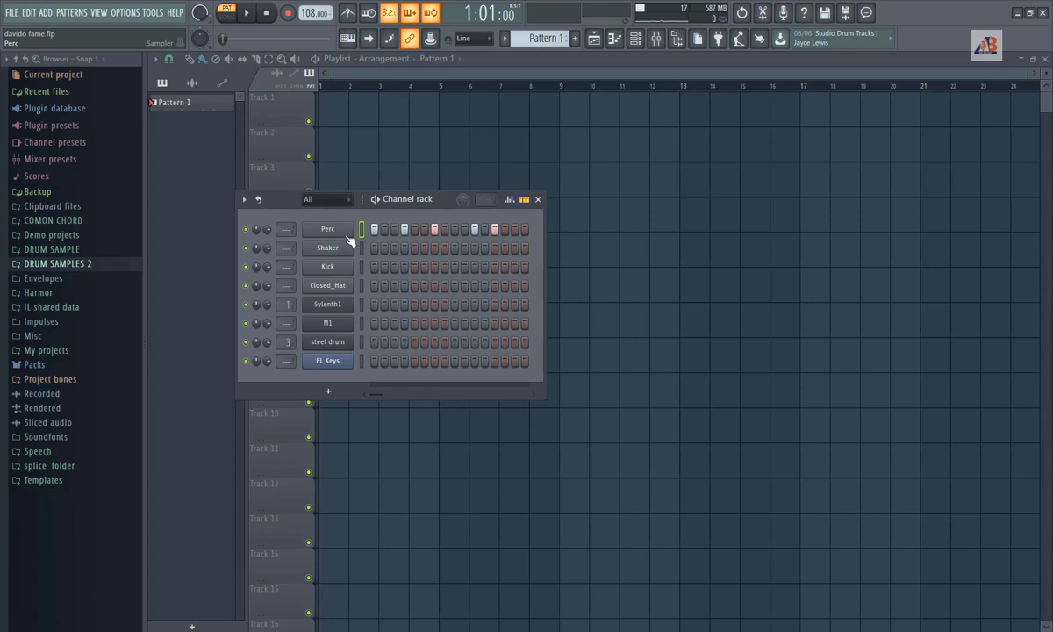
Step: Duplicate the first bar of Perc notes three times in the piano roll to fill four bars
right_click(331, 233)
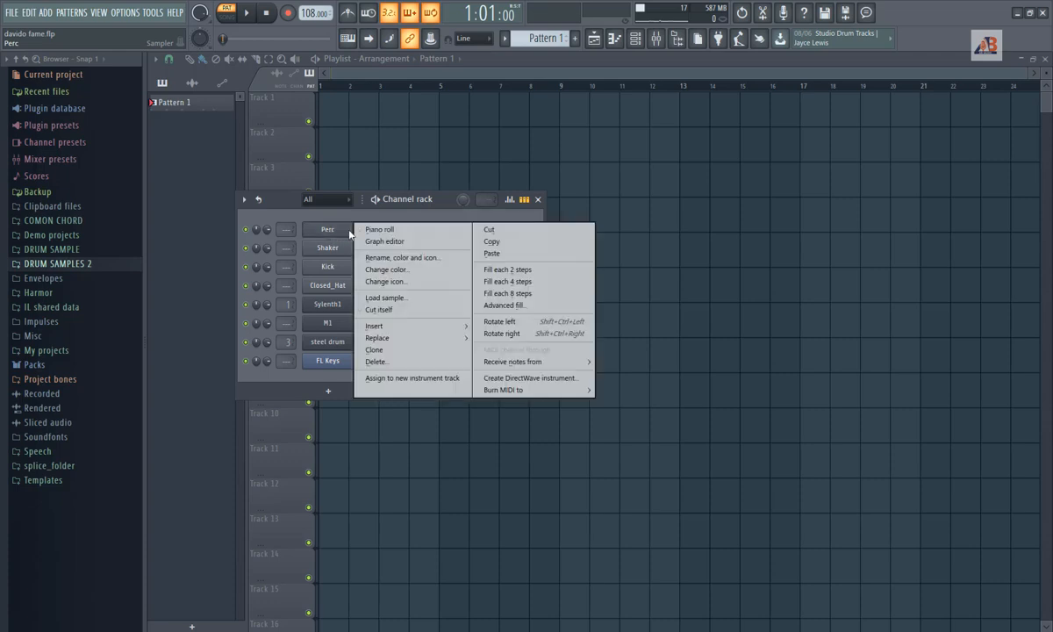
left_click(379, 229)
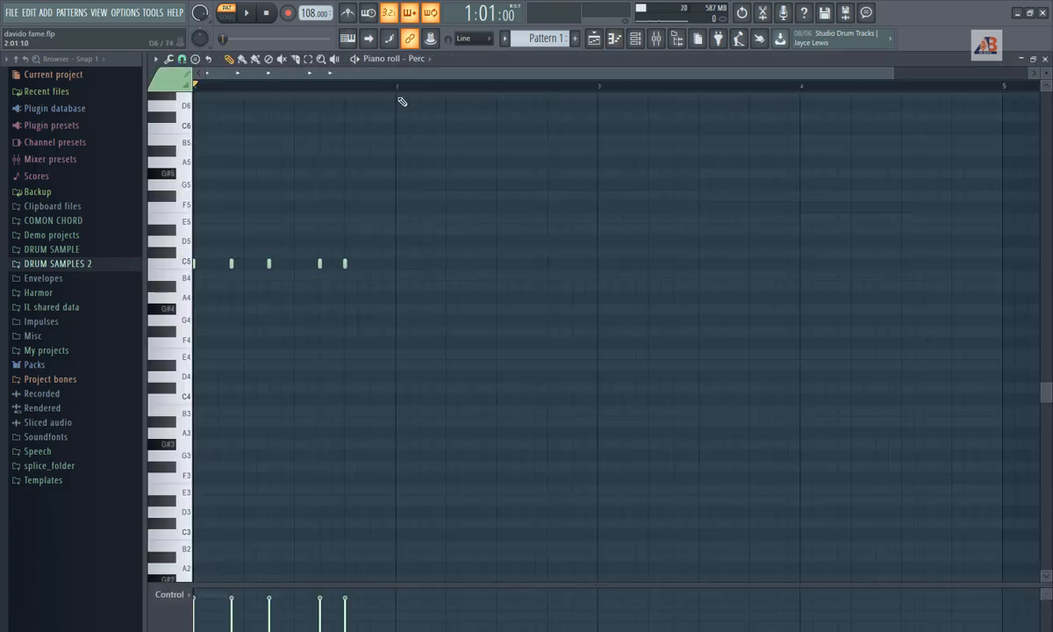
left_click_drag(397, 85, 194, 85)
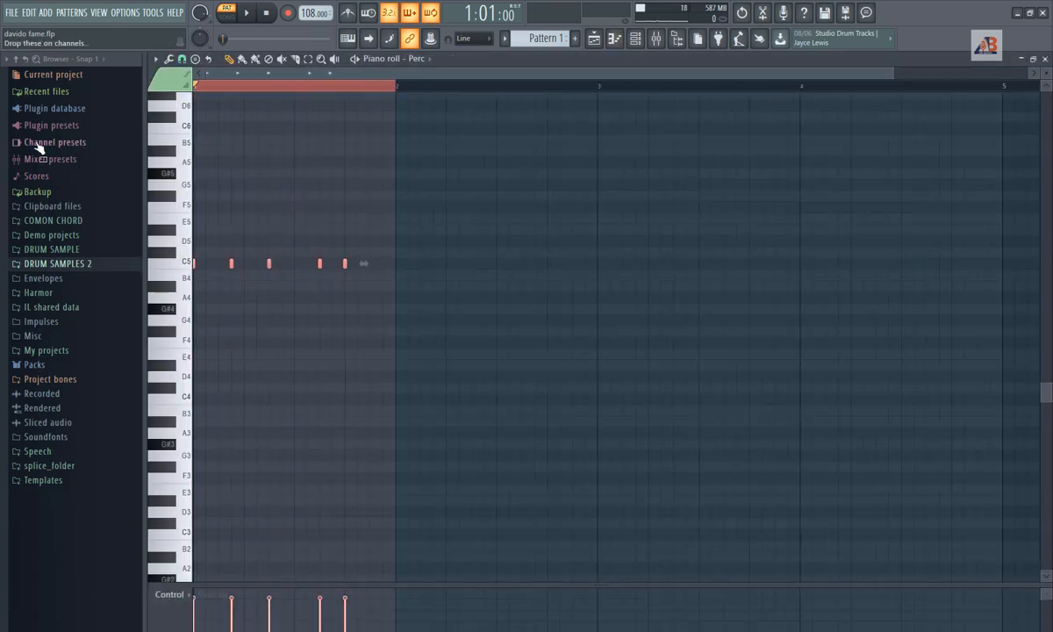
key("ctrl+b")
key("ctrl+b")
key("ctrl+b")
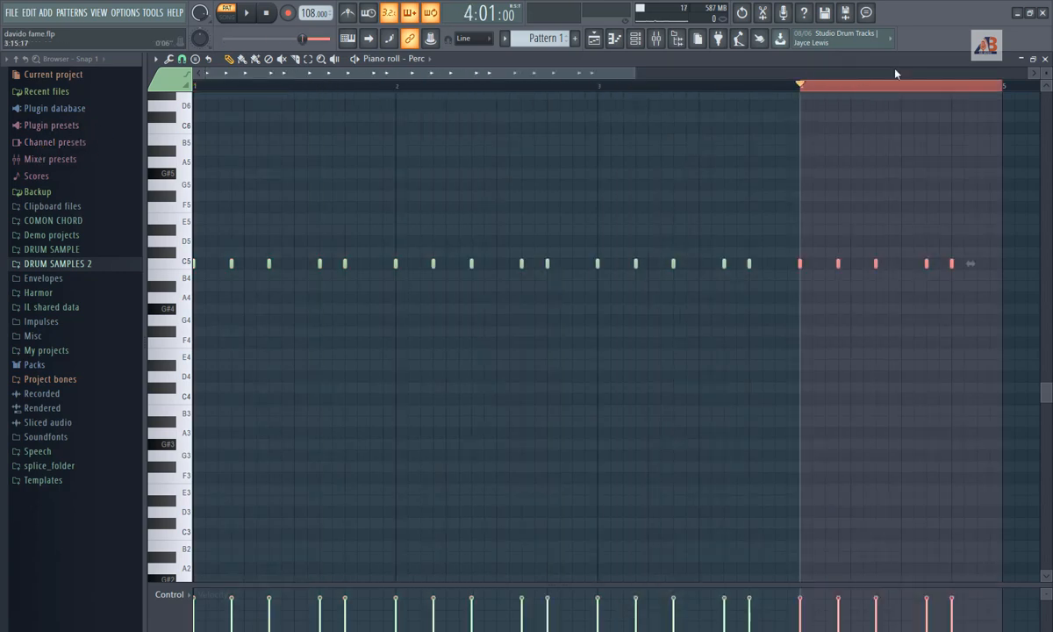
left_click(801, 84)
Step: Place Shaker C5 notes in bar 1 on steps 1, 3–5, 7–9, 11–13, 15 and 16, and play them back
left_click(639, 42)
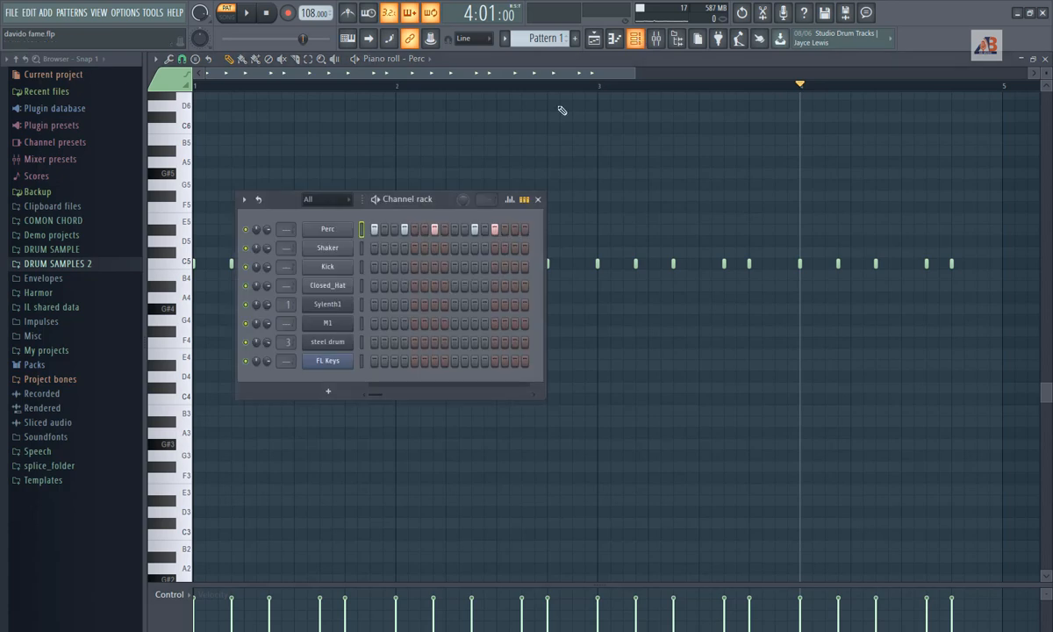
right_click(334, 248)
left_click(391, 252)
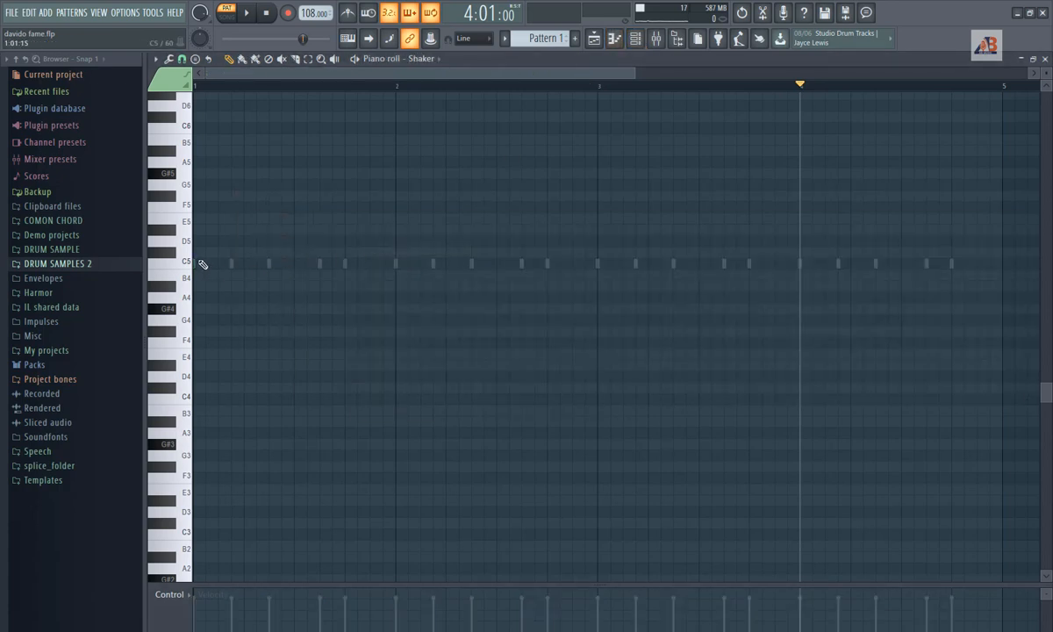
left_click(200, 263)
left_click(223, 263)
left_click(237, 263)
left_click(249, 264)
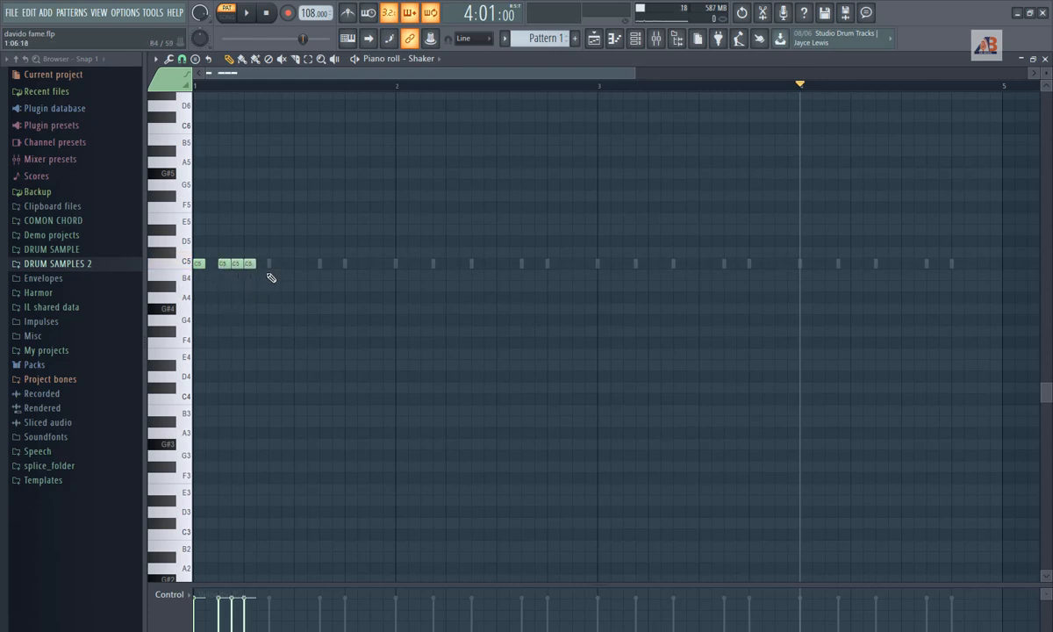
left_click(274, 263)
left_click(286, 263)
left_click(299, 263)
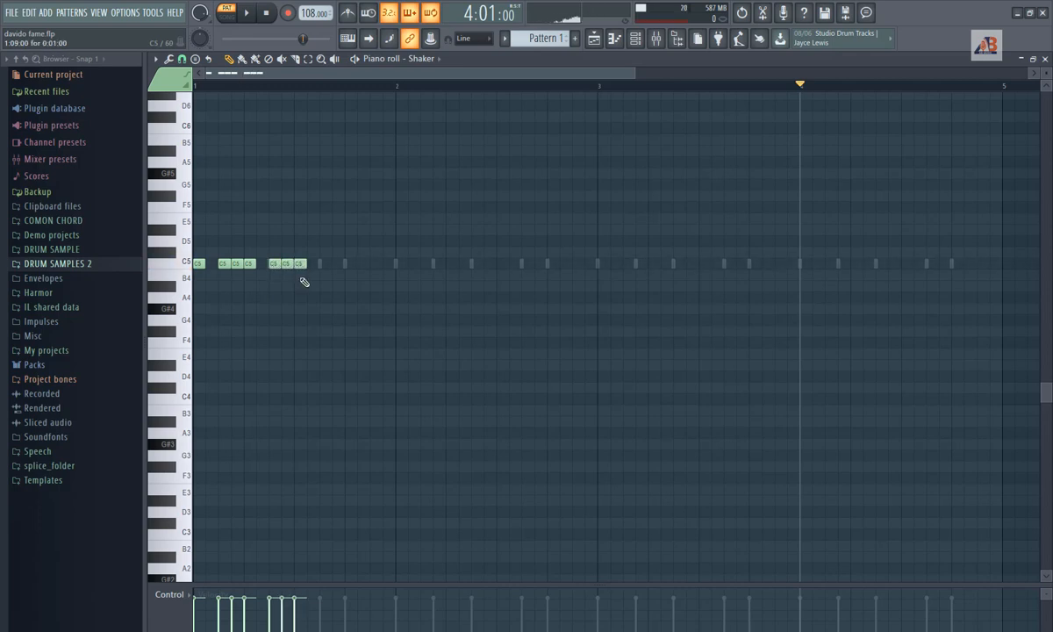
left_click(325, 263)
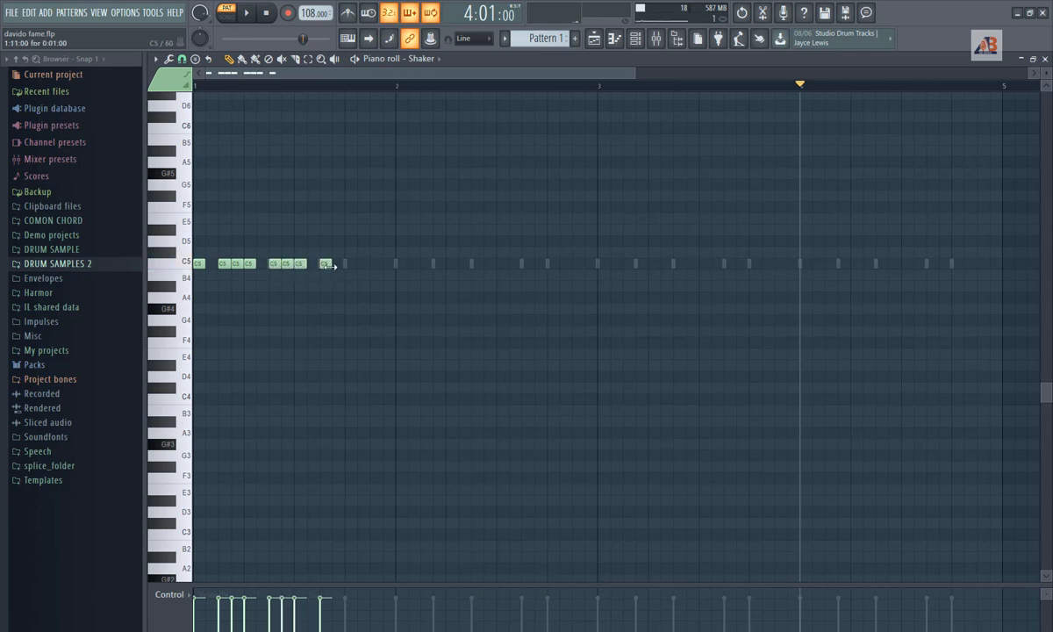
left_click(336, 263)
left_click(350, 263)
left_click(374, 264)
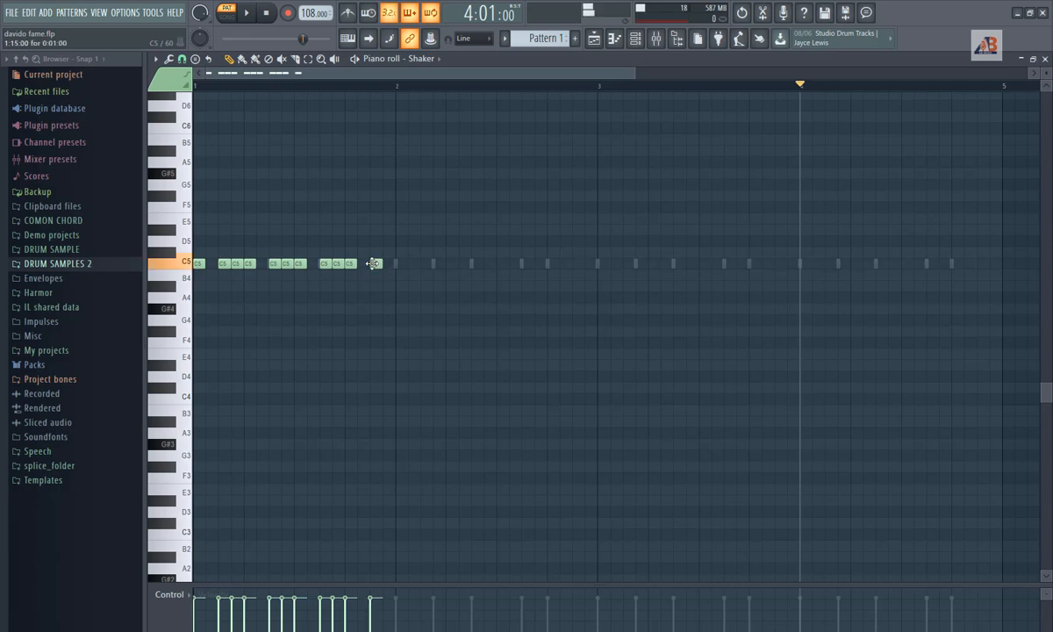
left_click(388, 263)
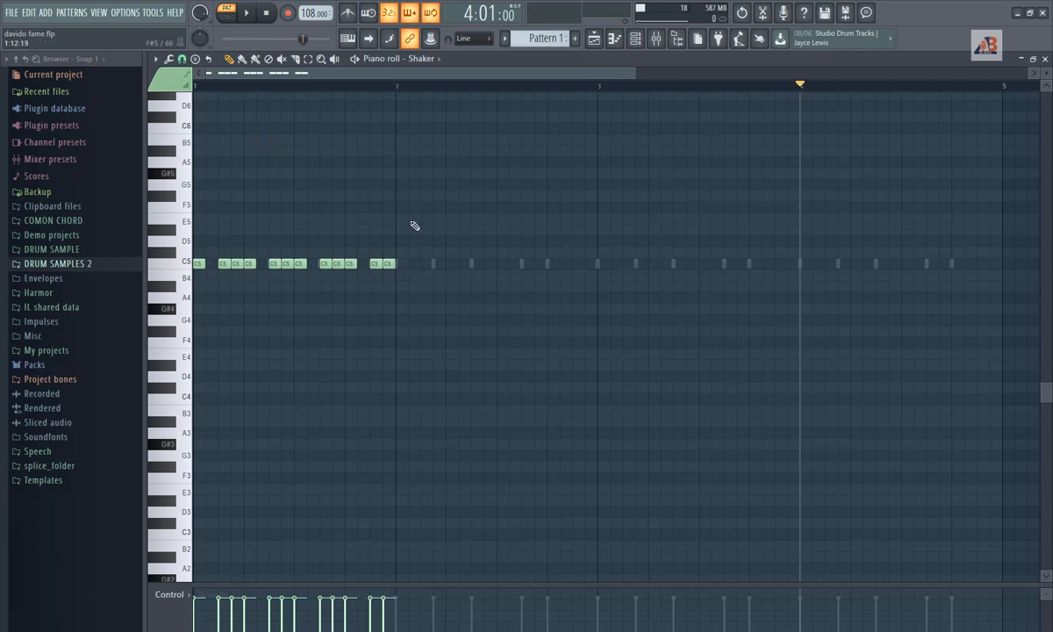
key("space")
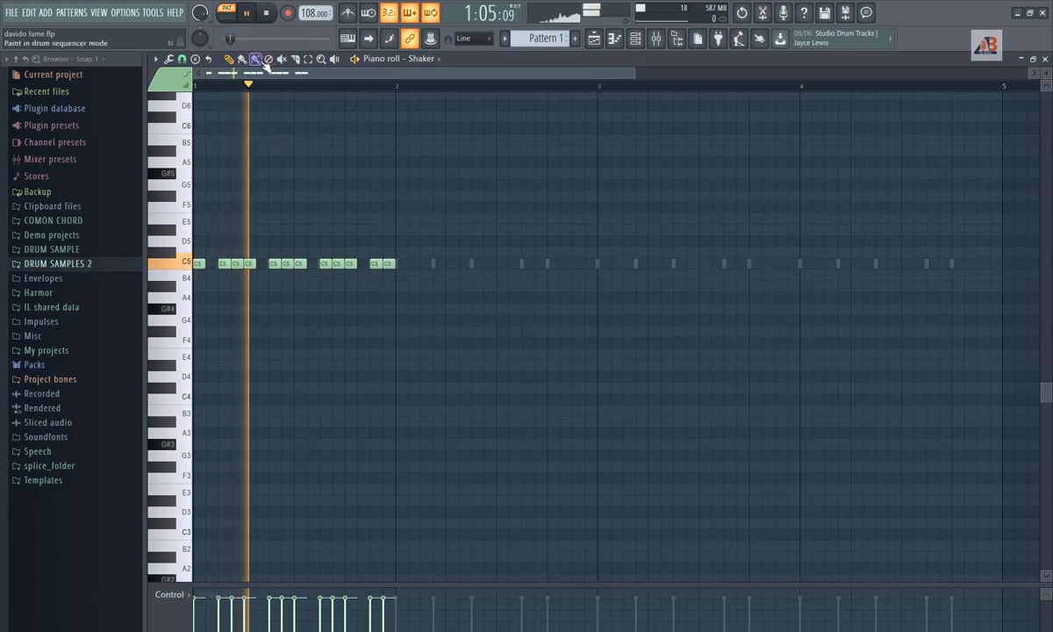
key("space")
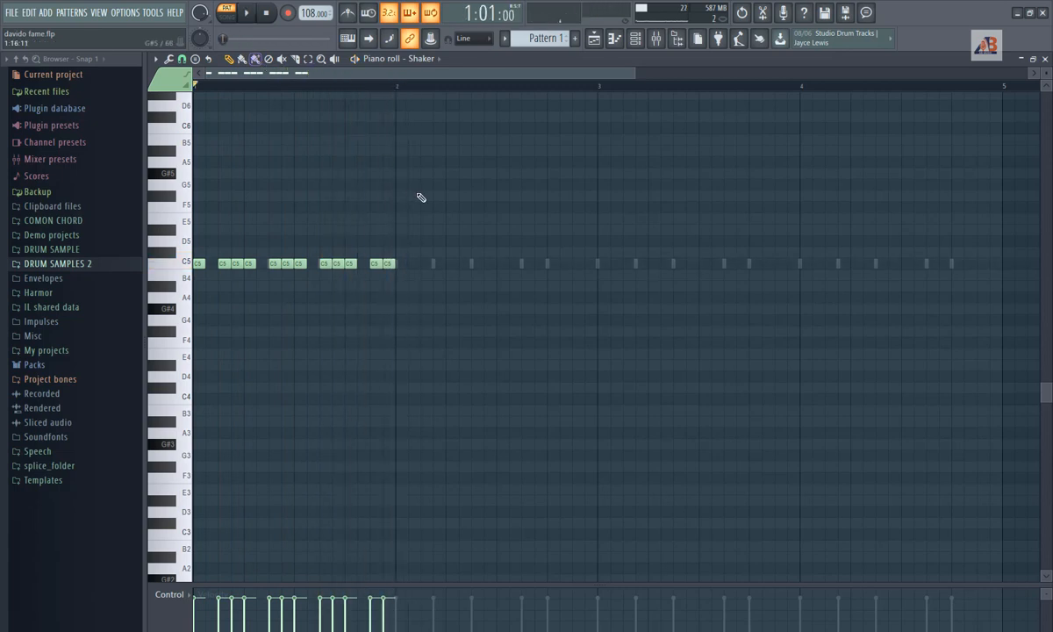
Step: Duplicate the first bar of Shaker notes three times to fill four bars, and clear the selection
key("ctrl+a")
left_click_drag(381, 86, 21, 124)
key("ctrl+b")
key("ctrl+b")
key("ctrl+b")
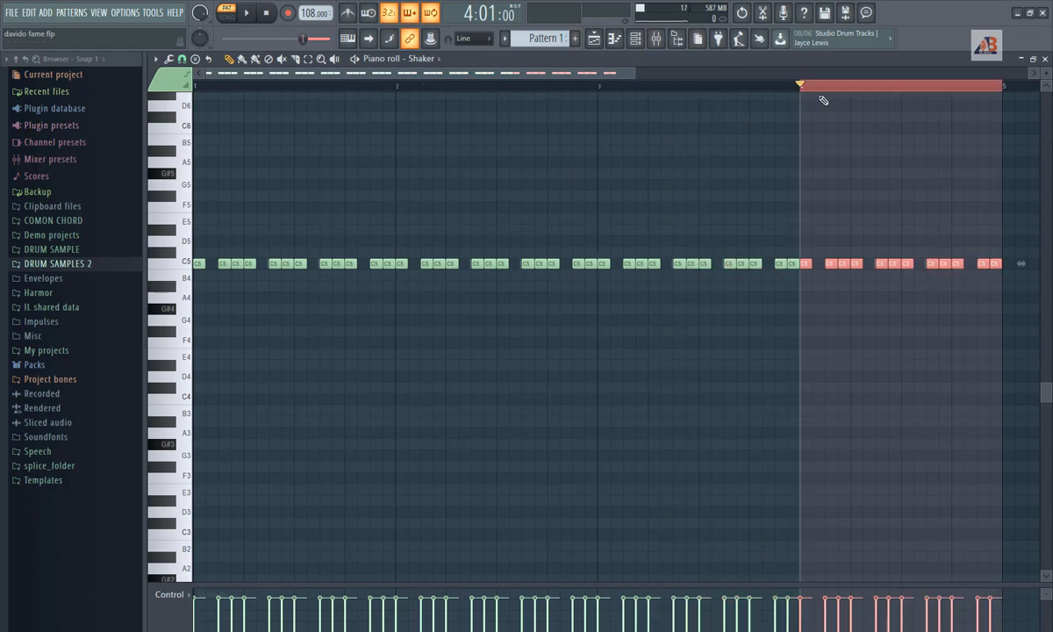
double_click(806, 87)
Step: Bring up the channel rack and play back the Perc and Shaker parts together
left_click(635, 39)
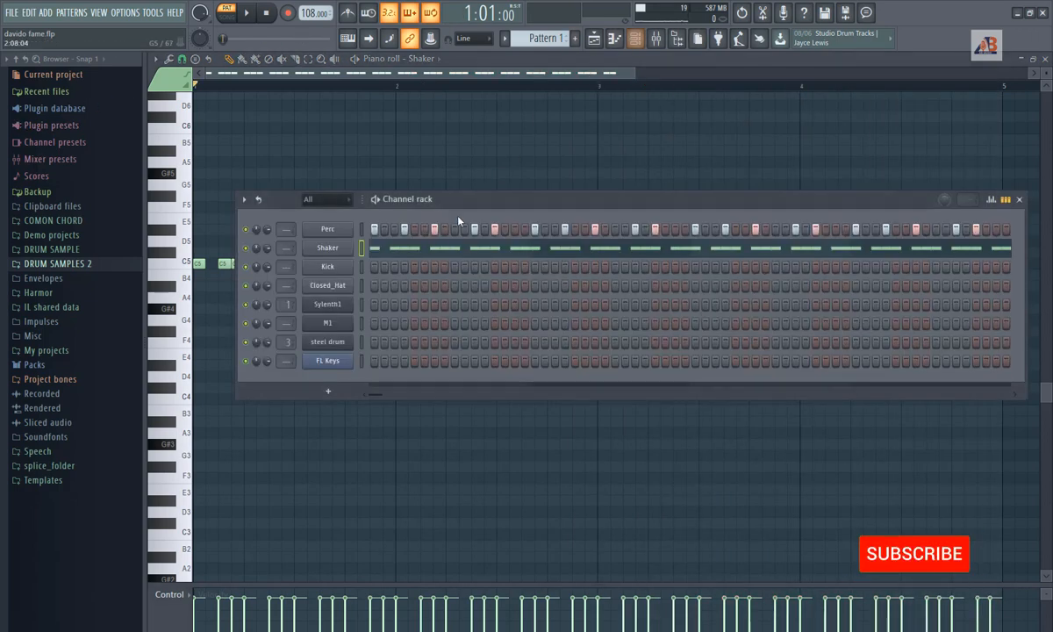
key("space")
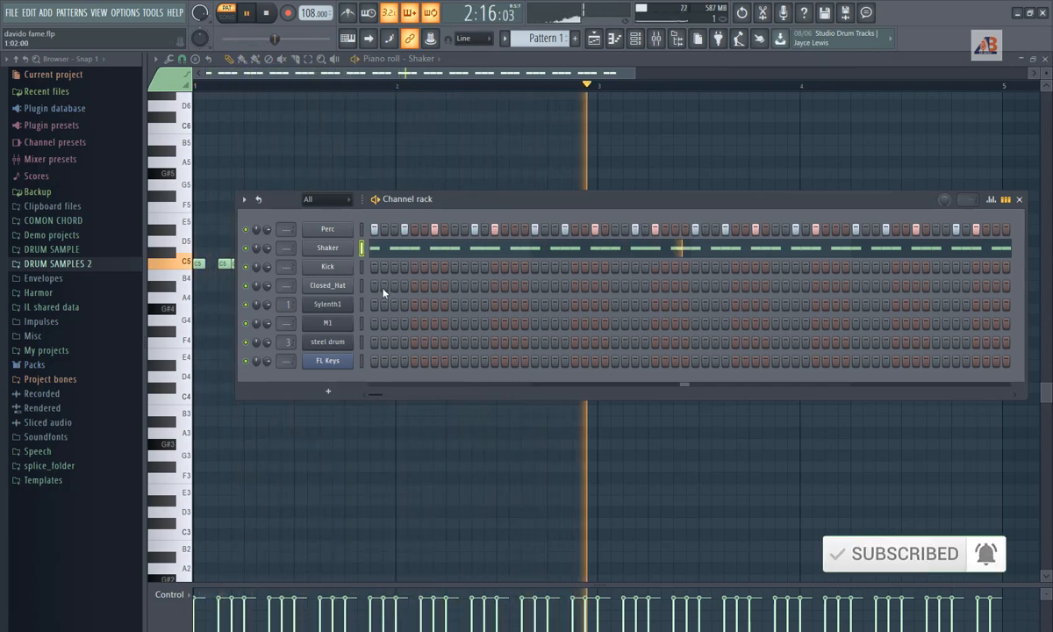
key("space")
Step: Place Kick notes at C5 in the piano roll on steps 1, 4, 7 and 9 of bar 1
right_click(358, 264)
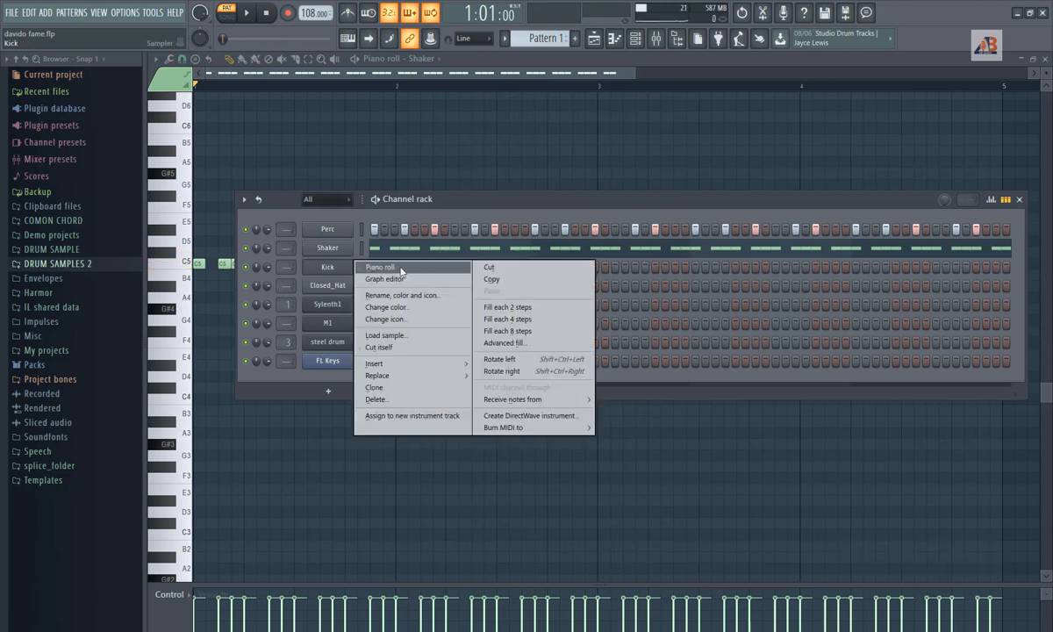
left_click(379, 256)
left_click(200, 264)
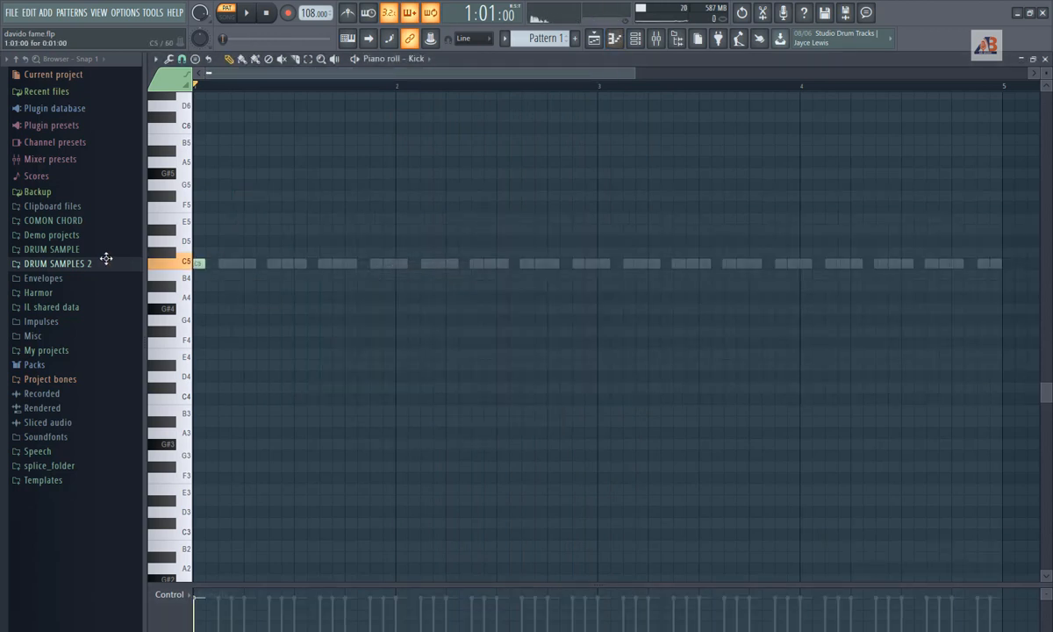
left_click(235, 265)
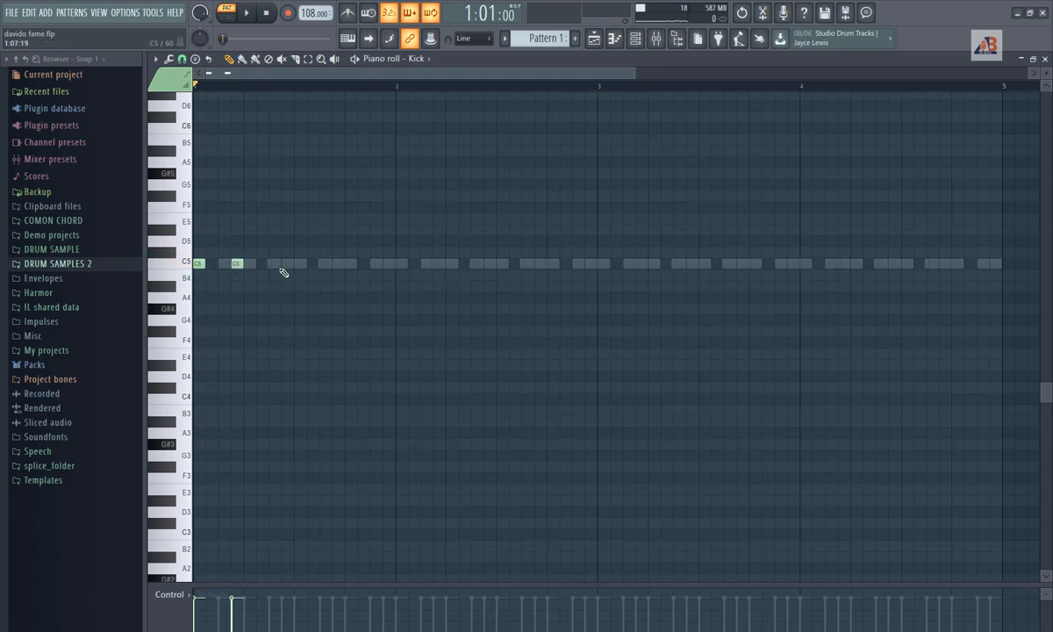
left_click(274, 265)
left_click(299, 265)
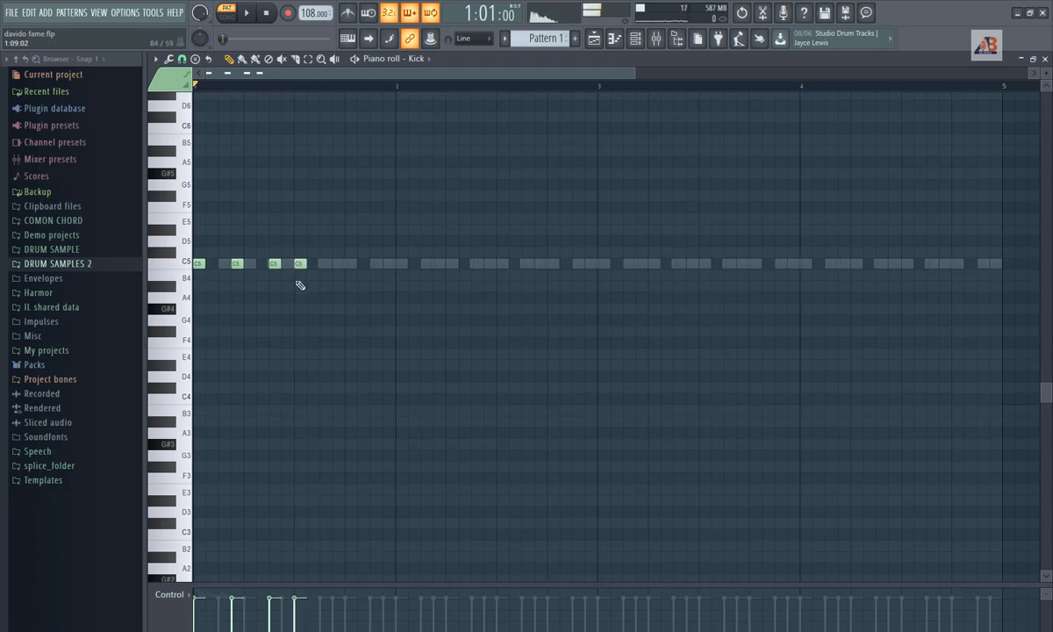
Step: Play back the first bar twice to check the Kick with the other drums
key("space")
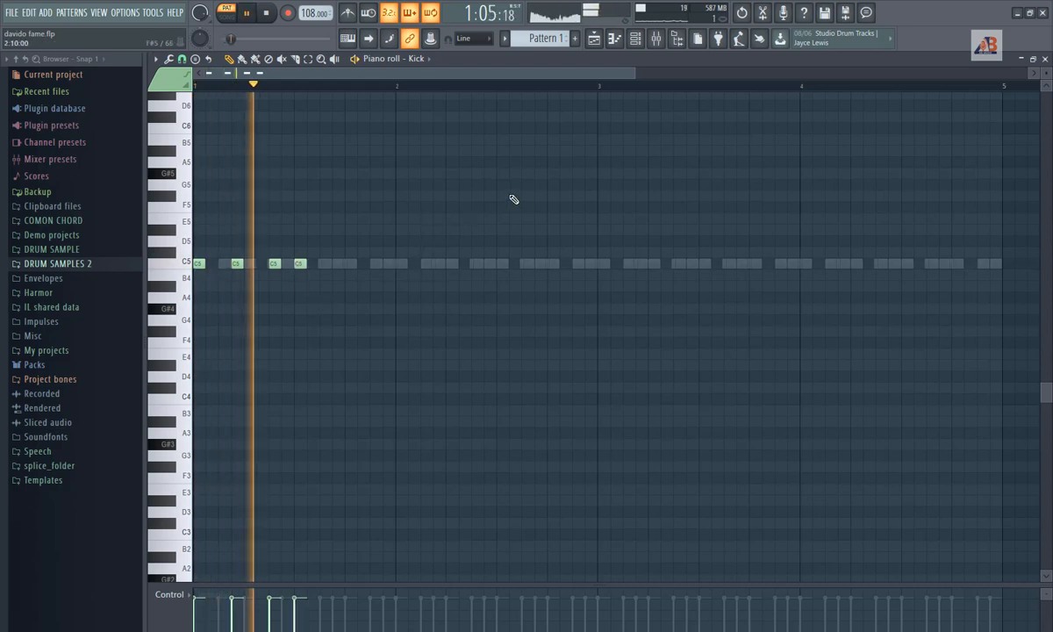
key("space")
key("space")
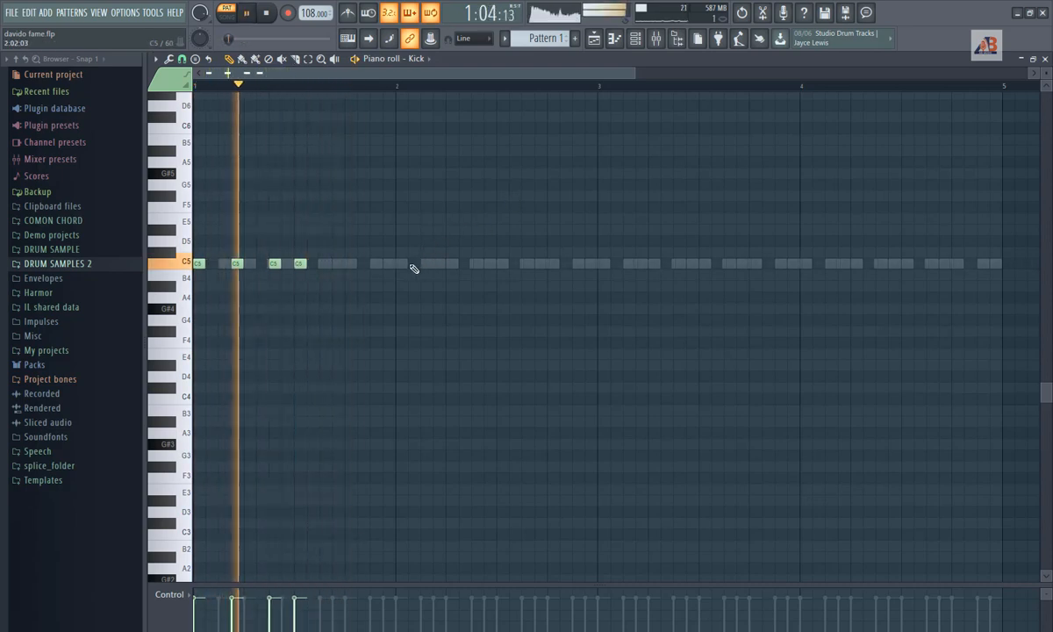
key("space")
Step: Add Kick C5 notes on steps 1, 4 and 9 of bar 2, and play back the pattern
left_click(407, 265)
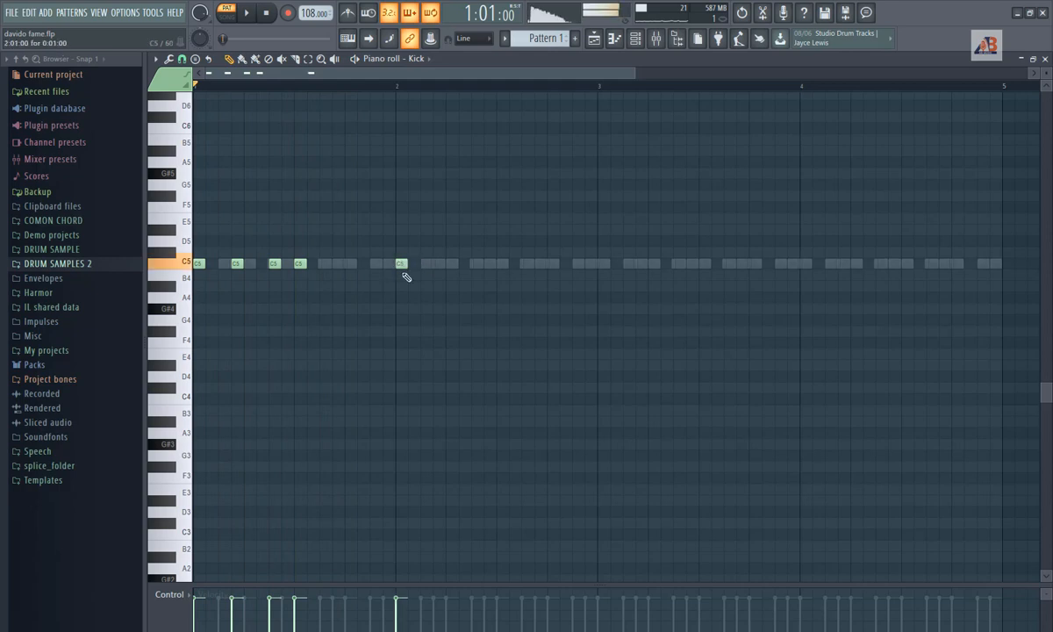
left_click(436, 264)
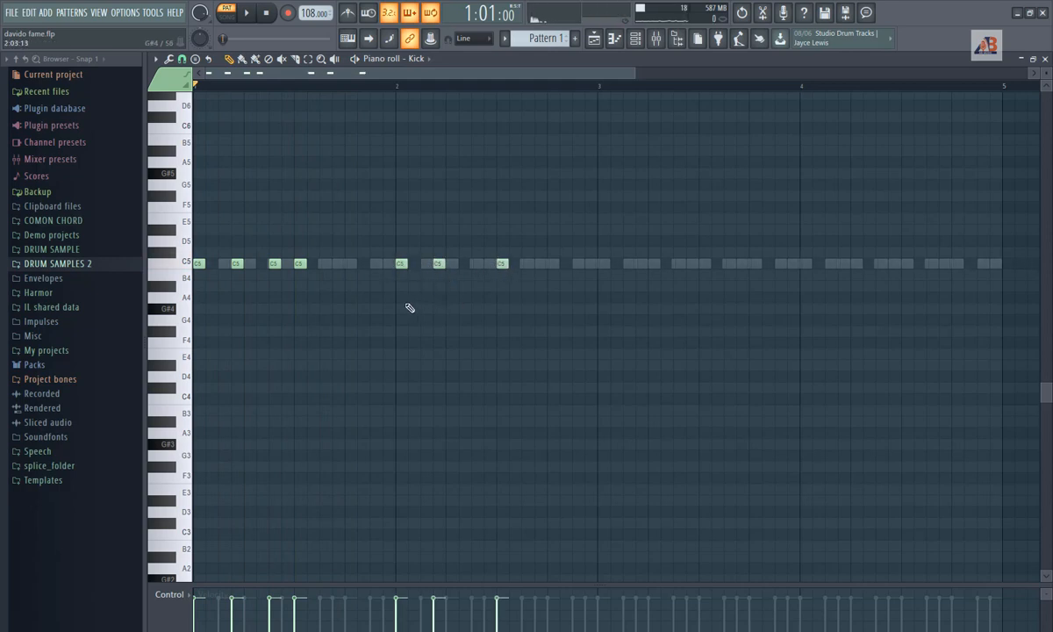
left_click(501, 265)
key("space")
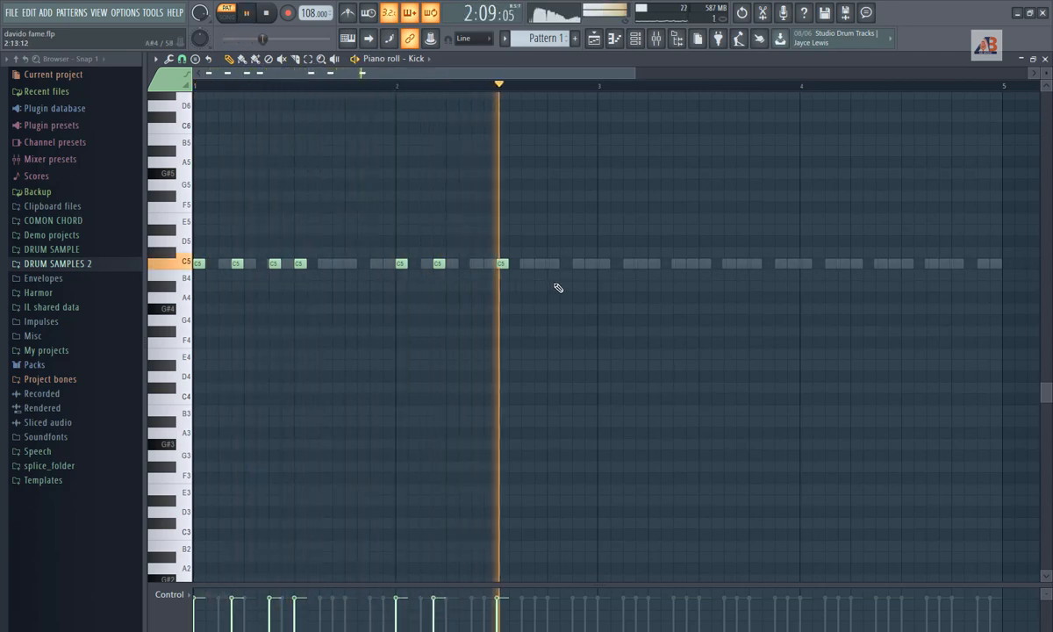
key("space")
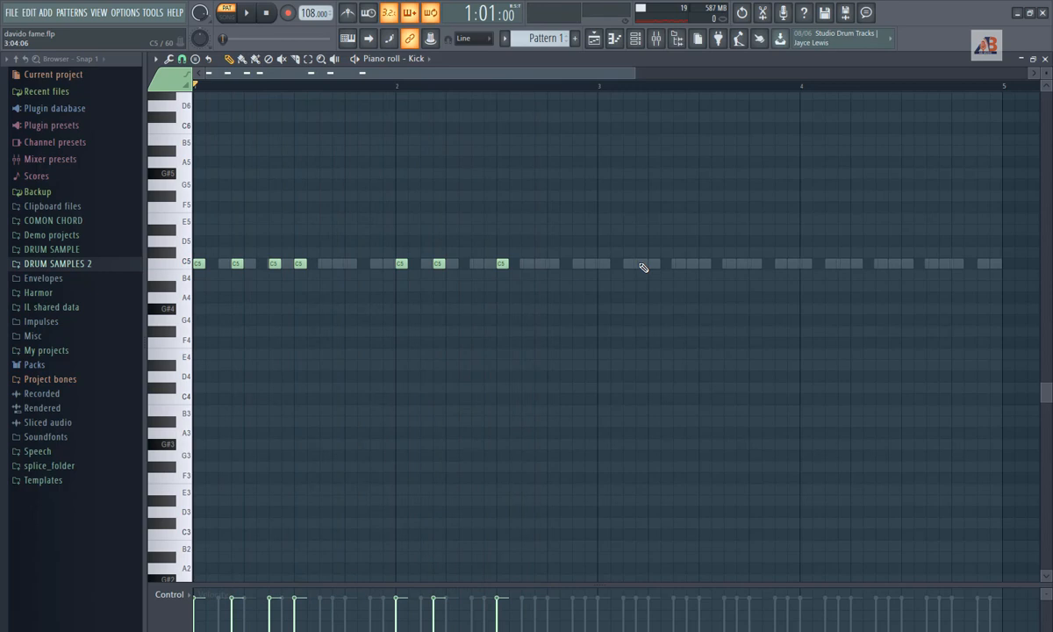
Step: Add Kick C5 notes on steps 4, 7 and 9 of bars 3 and 4, and select the bar 4 notes
left_click(640, 264)
left_click(678, 264)
left_click(702, 264)
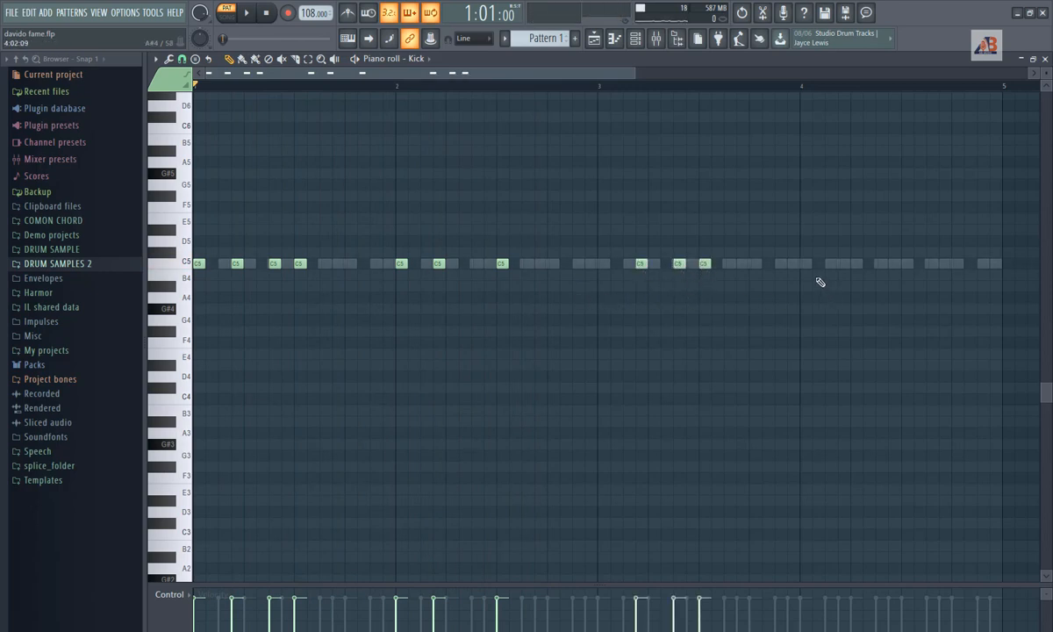
left_click(844, 264)
left_click(906, 264)
left_click(881, 264)
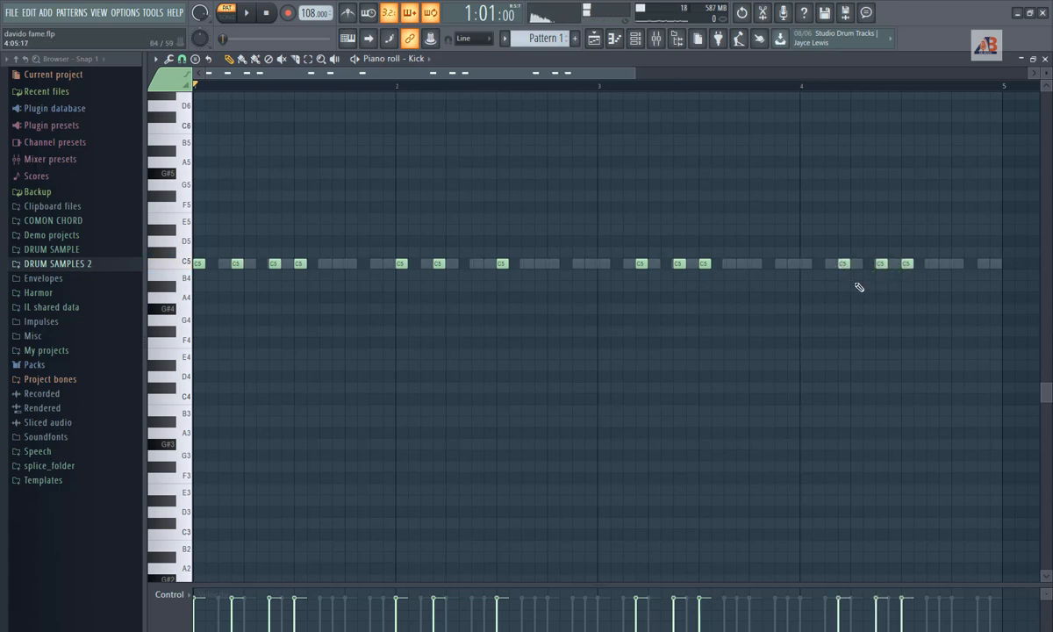
left_click_drag(619, 201, 712, 325)
left_click_drag(823, 226, 969, 333)
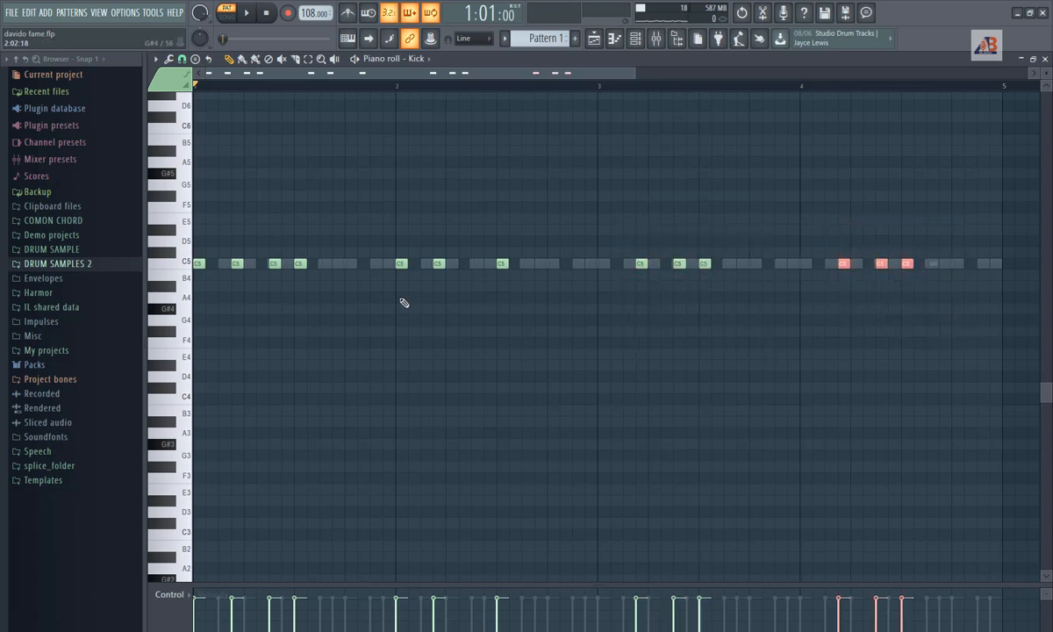
Step: Go through the Kick notes bar by bar, and play back the full drum pattern from the channel rack
left_click_drag(302, 203, 176, 333)
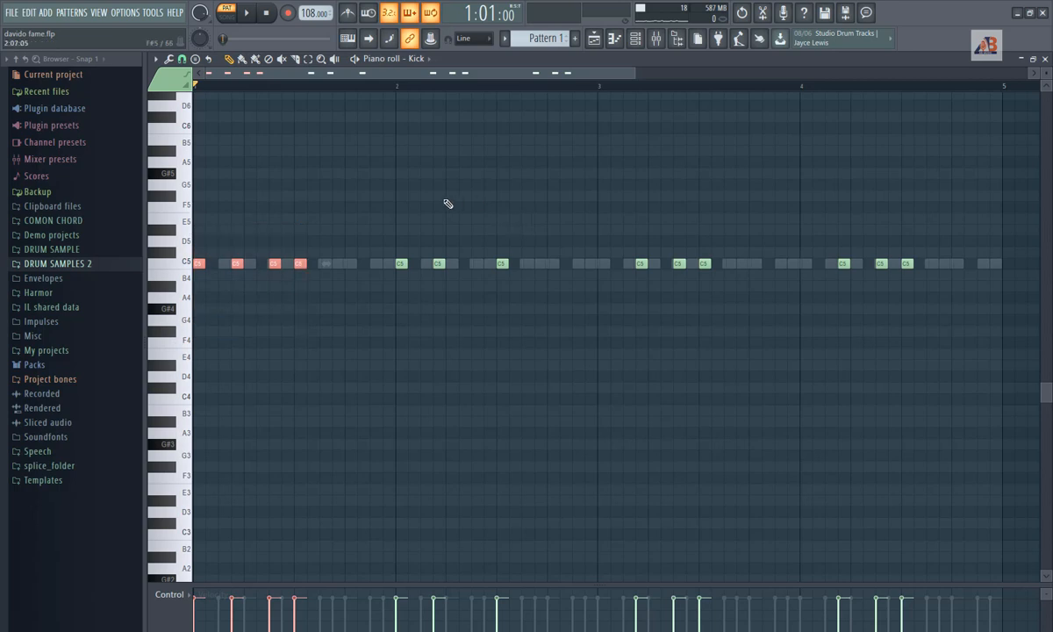
left_click_drag(406, 204, 550, 329)
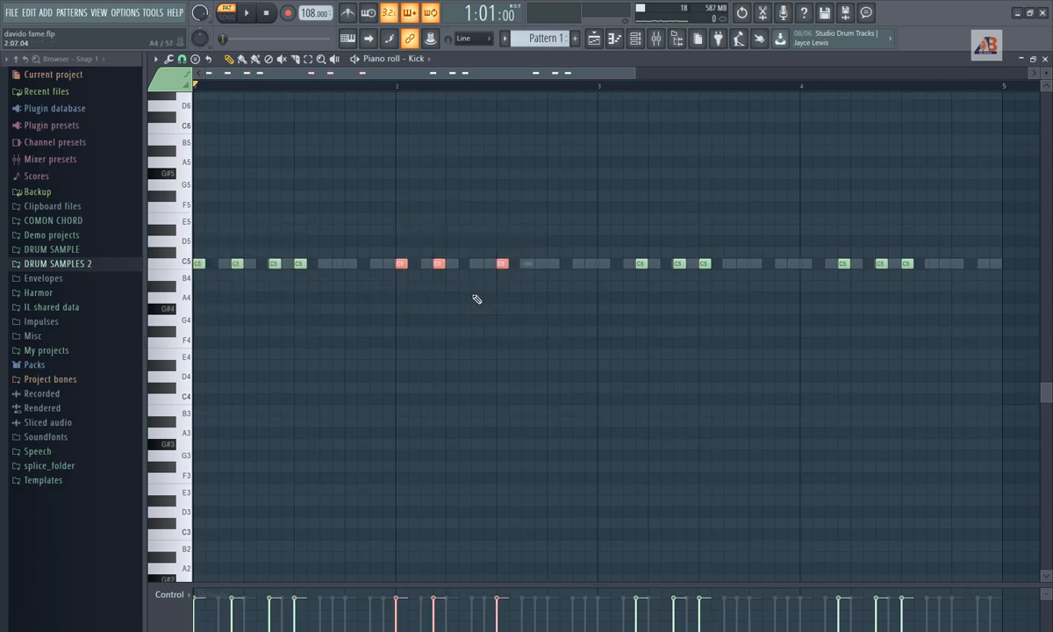
left_click_drag(269, 235, 278, 281)
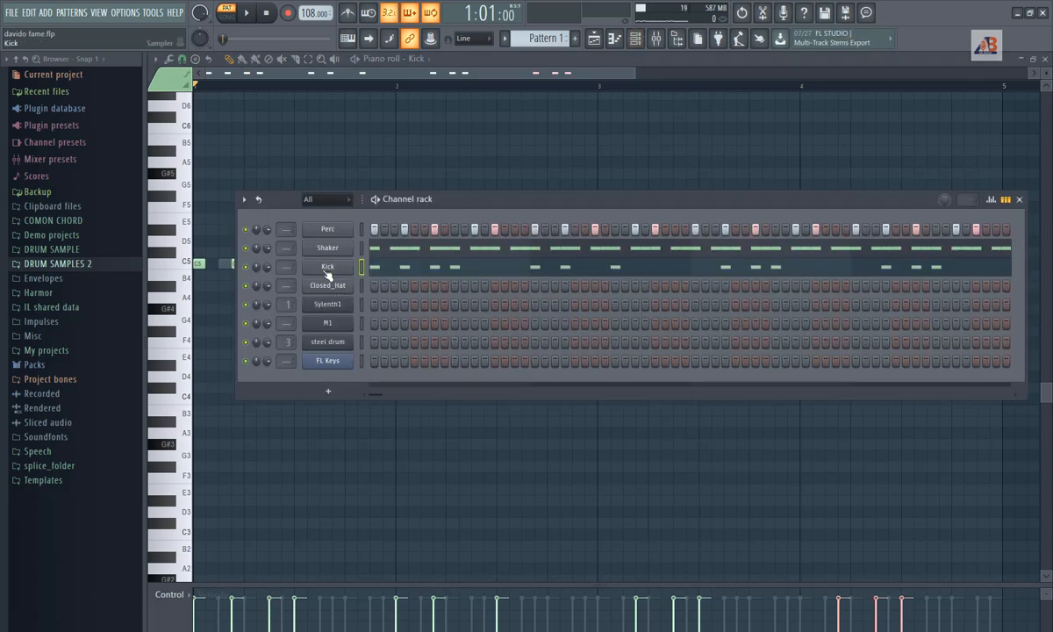
left_click(248, 13)
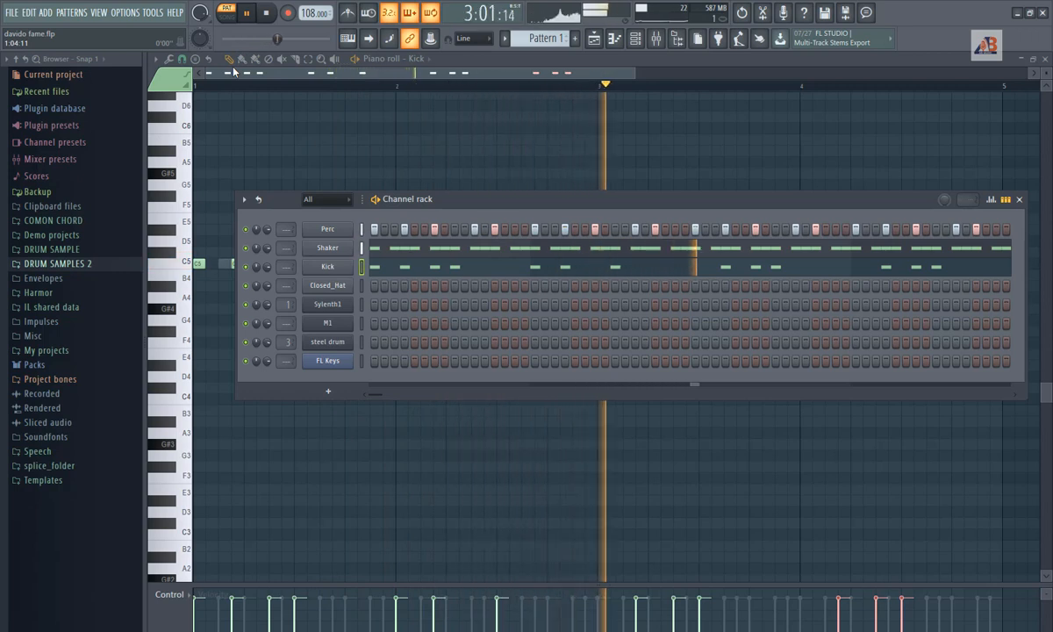
key("space")
Step: Program the Closed_Hat on steps 1, 4, 9 and 11 of bar 1, and play back the pattern
left_click(361, 289)
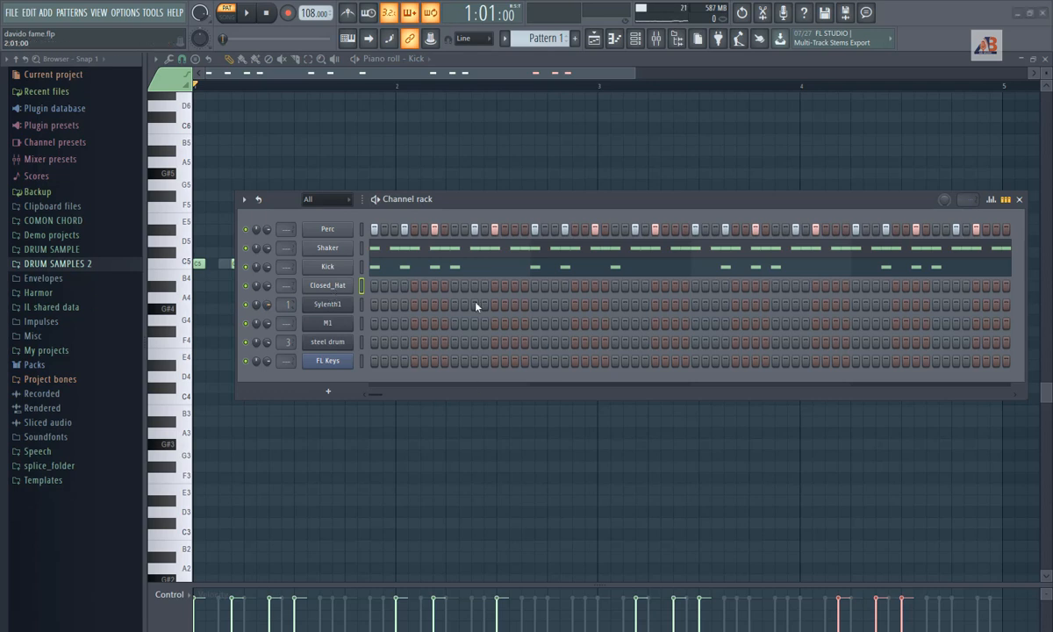
left_click(374, 286)
left_click(405, 286)
key("space")
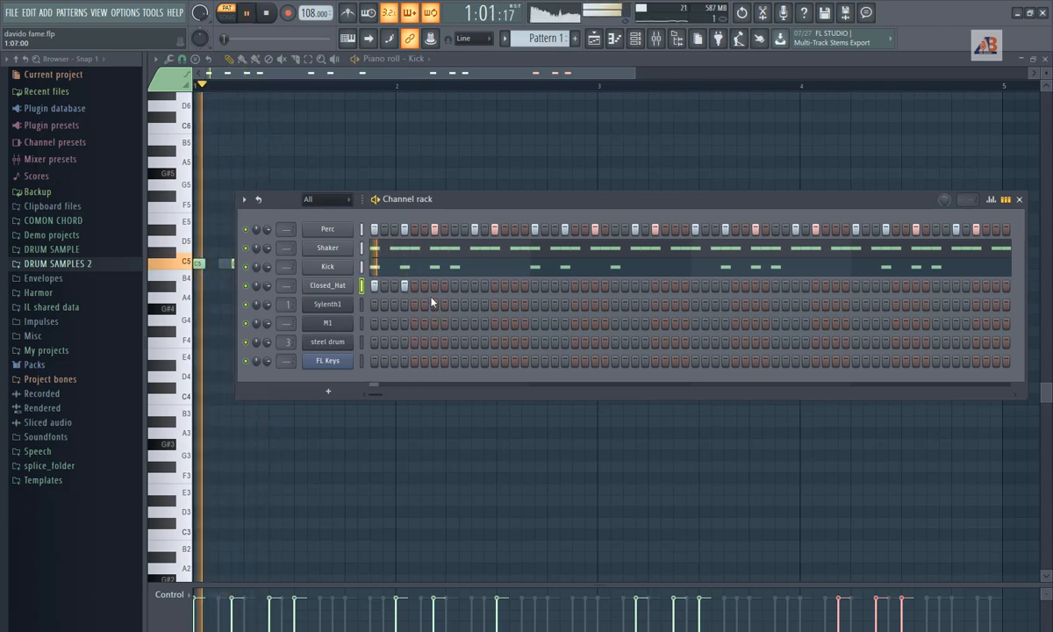
key("space")
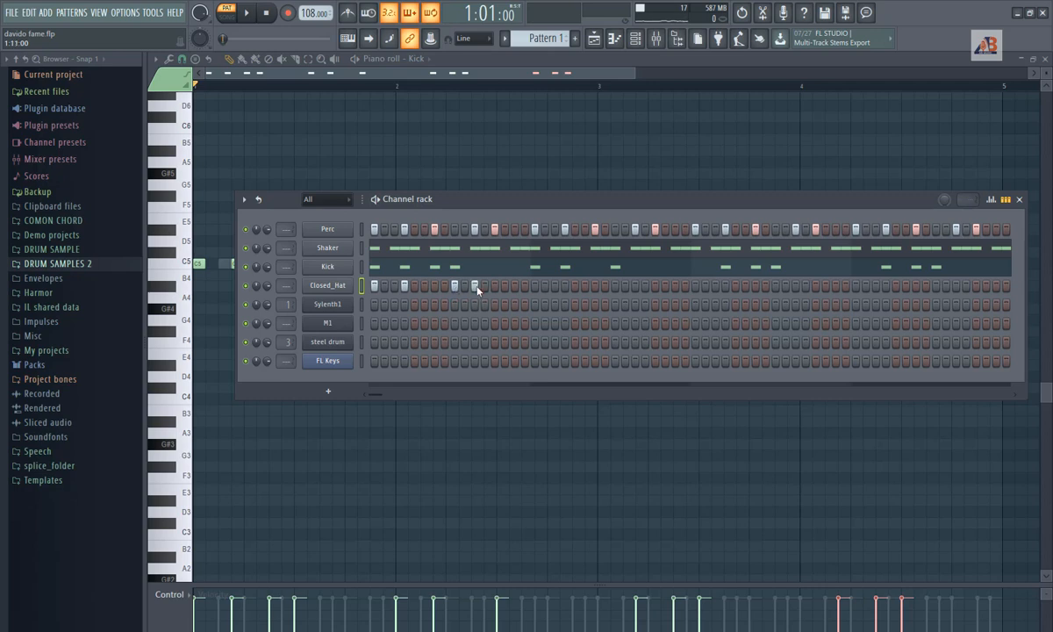
key("space")
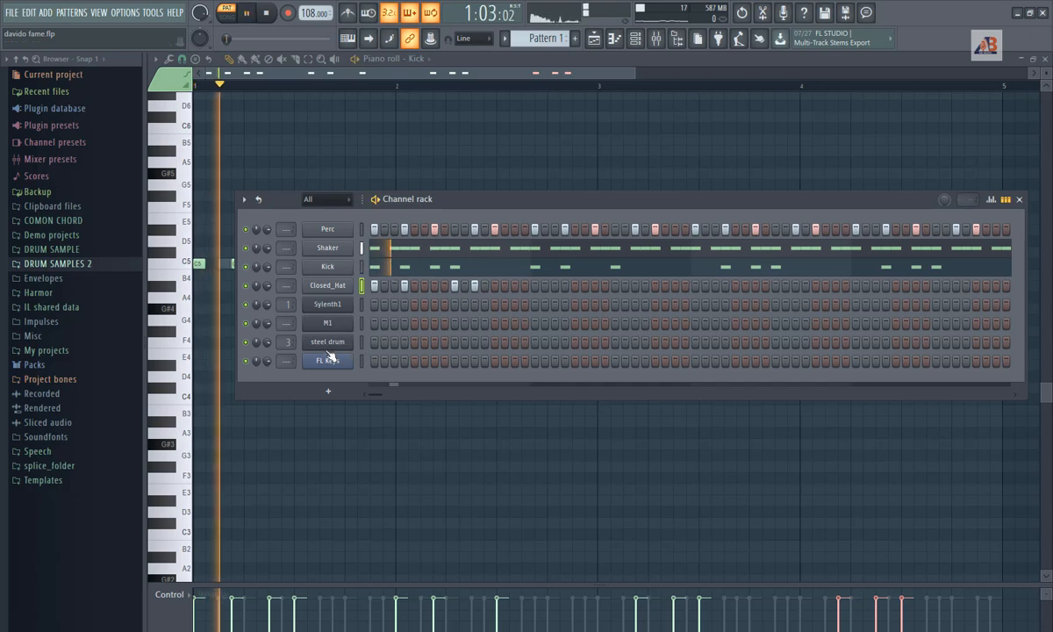
key("space")
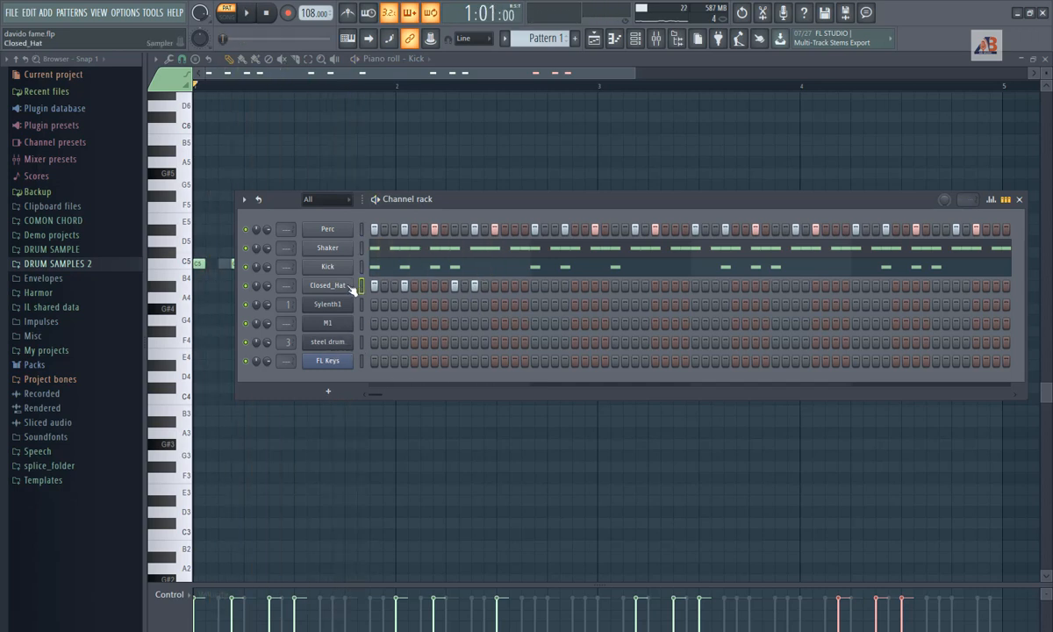
Step: Duplicate the Closed_Hat notes of bar 1 into bars 2, 3 and 4 in its piano roll
right_click(353, 282)
left_click(386, 286)
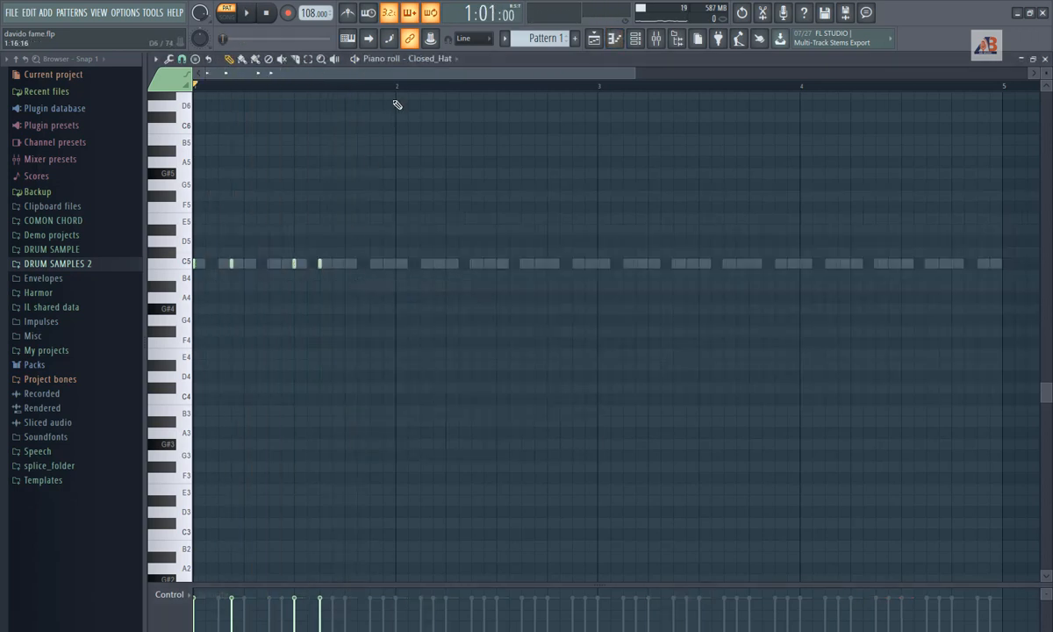
left_click_drag(396, 86, 194, 86)
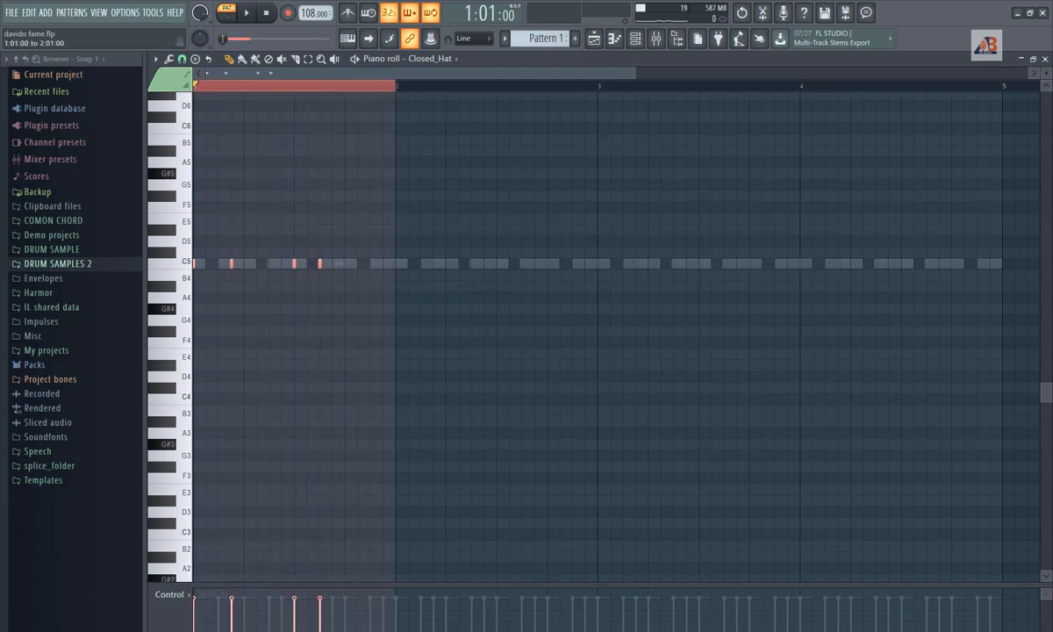
key("ctrl+b")
key("ctrl+b")
key("ctrl+b")
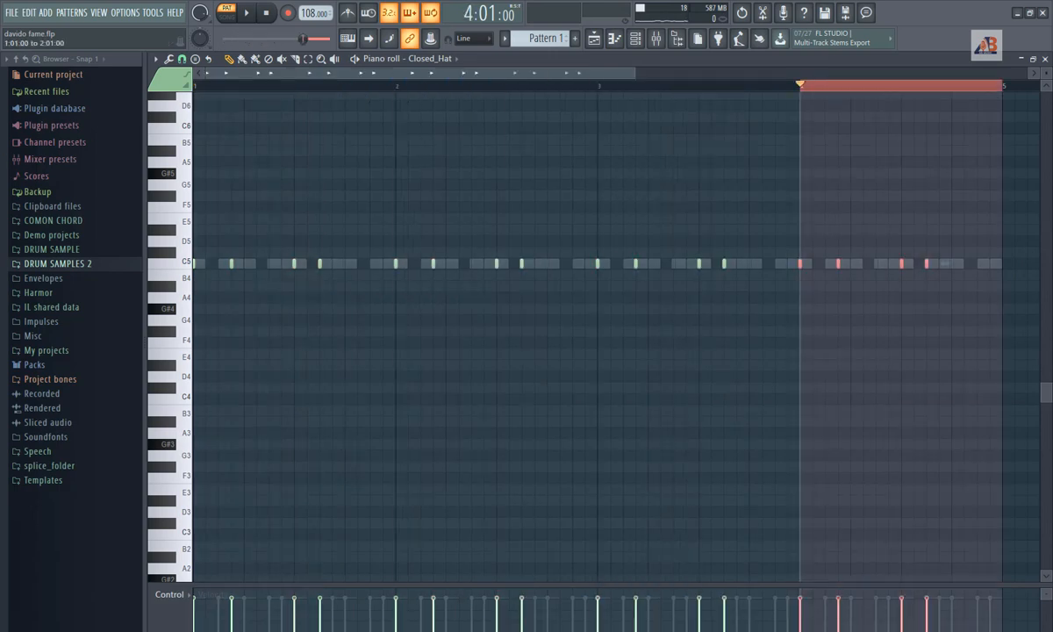
left_click(561, 86)
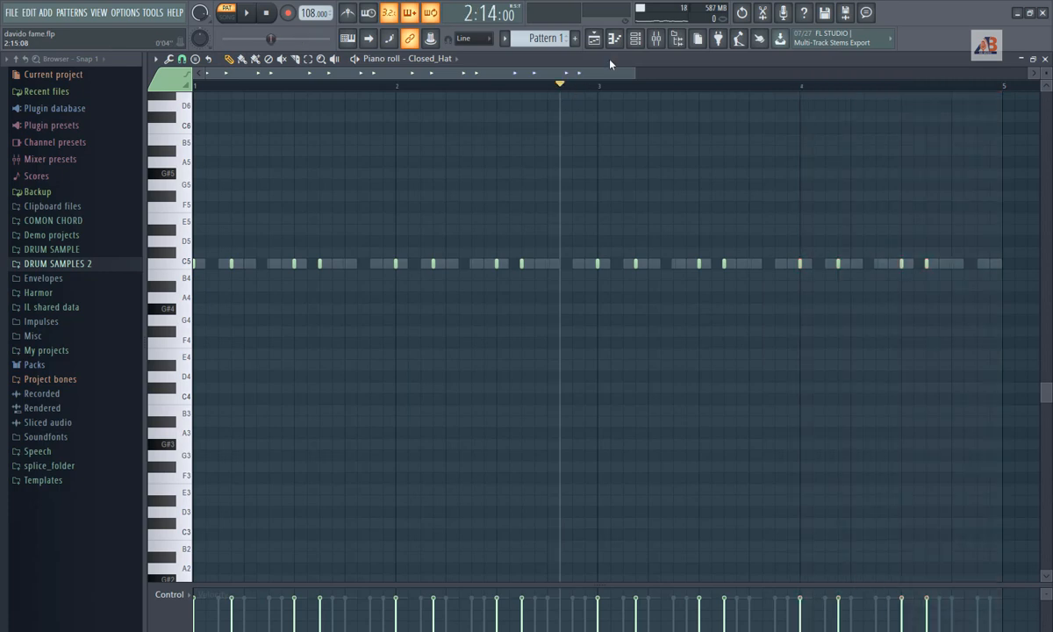
Step: Place Pattern 1 at bar 1 on Track 1 of the playlist, switch to song mode and show the channel rack
left_click(595, 39)
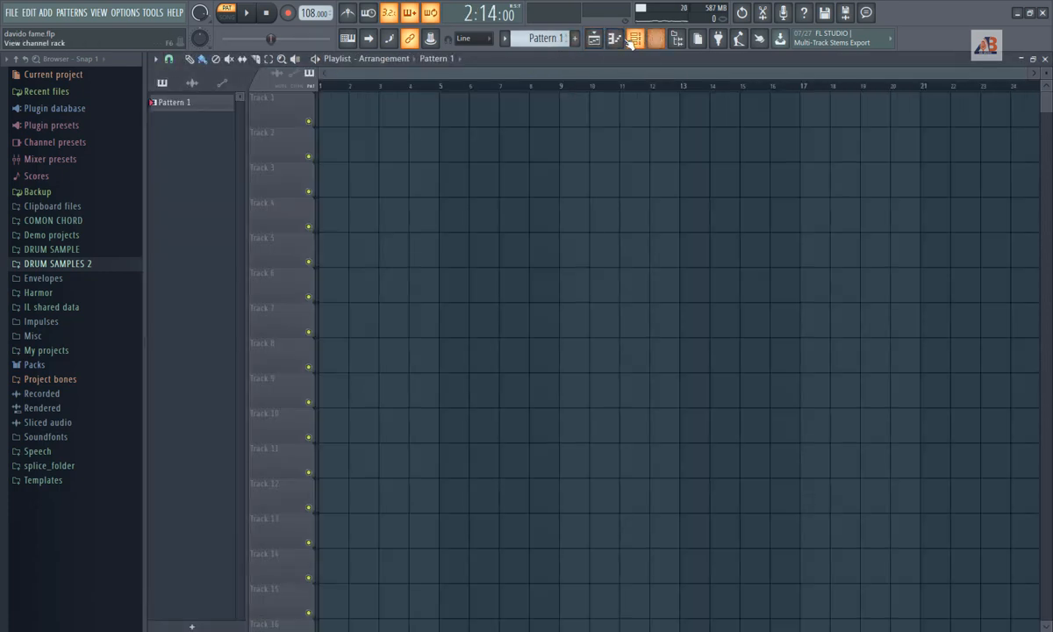
left_click(330, 115)
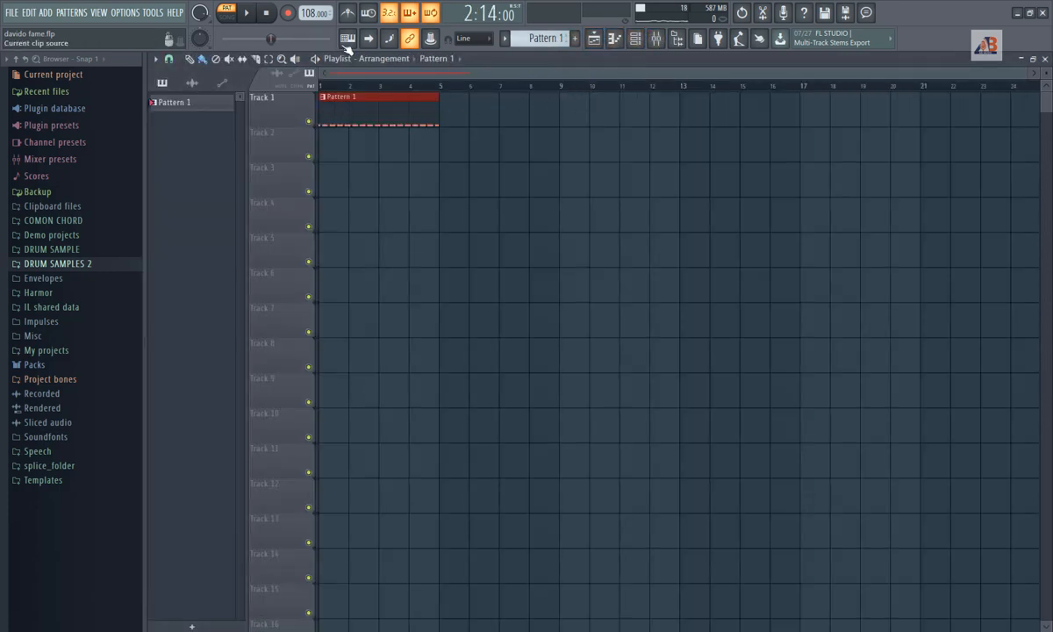
left_click(635, 40)
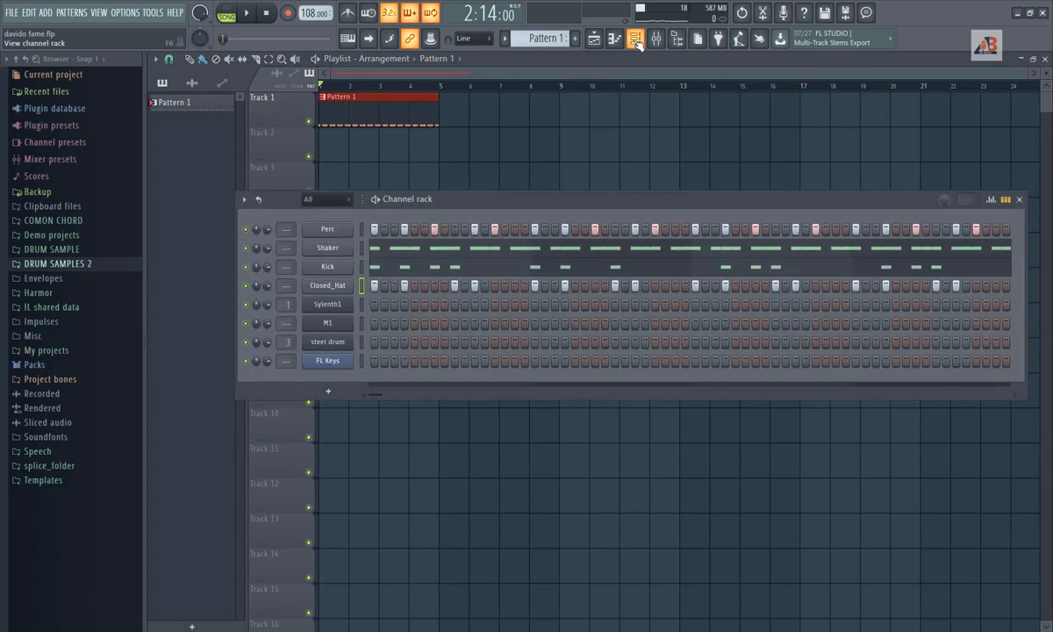
Step: Play back the arrangement to check the complete drum pattern, moving the channel rack clear of the view
key("space")
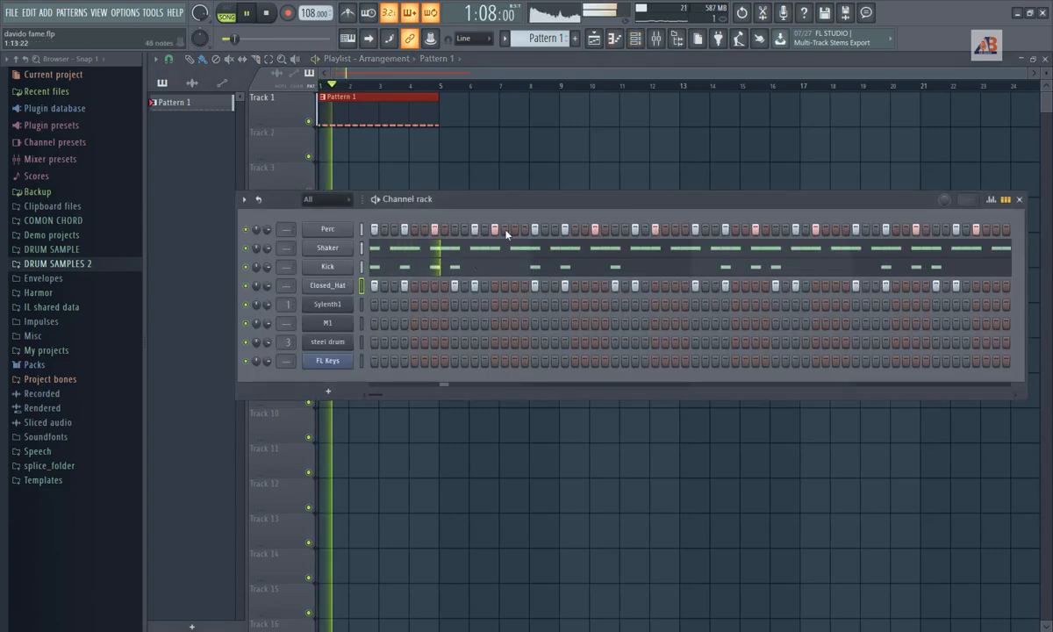
left_click_drag(525, 201, 418, 196)
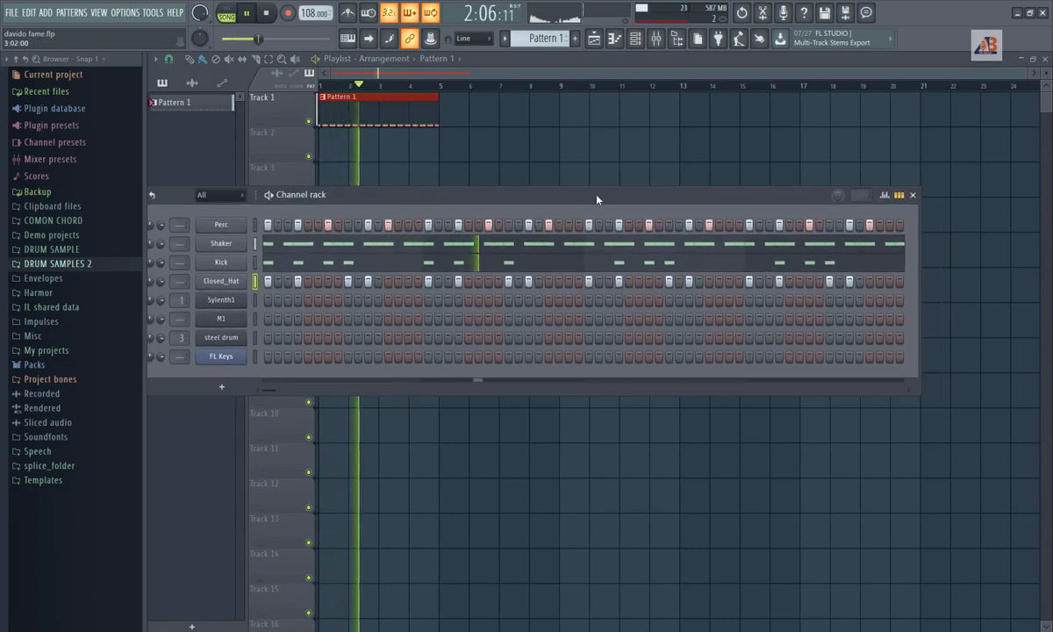
left_click_drag(514, 199, 551, 199)
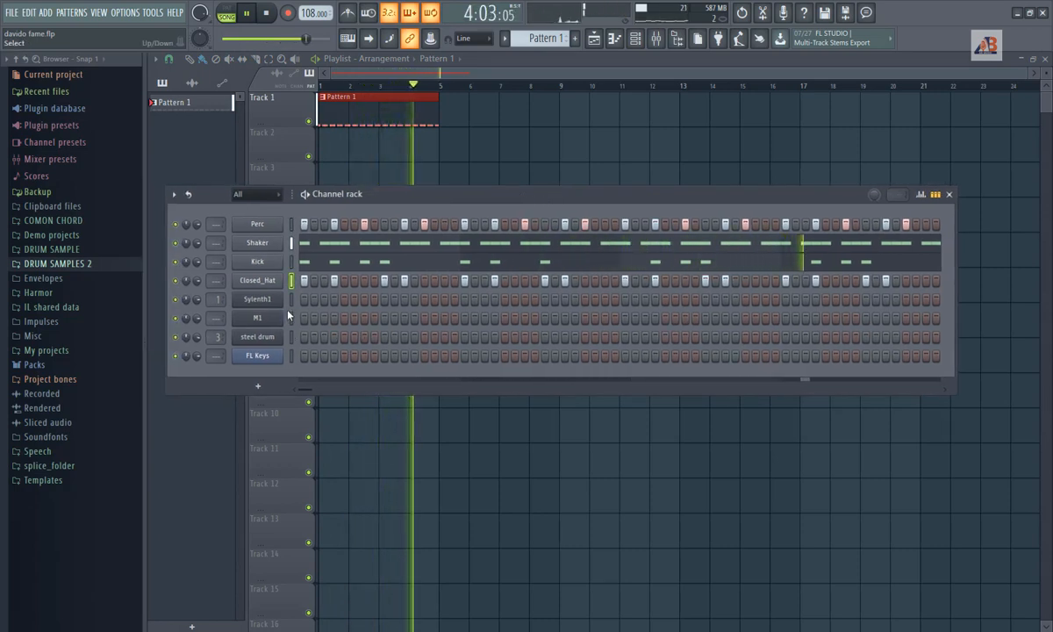
key("space")
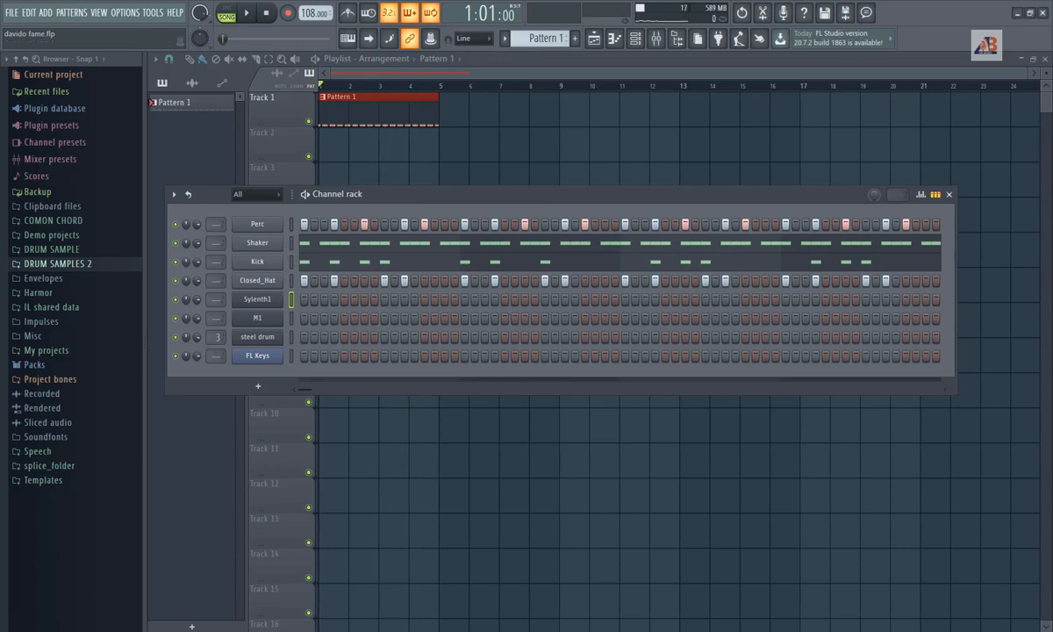
Step: Clear the Sylenth1 preset to Init and close the synth window
left_click(272, 300)
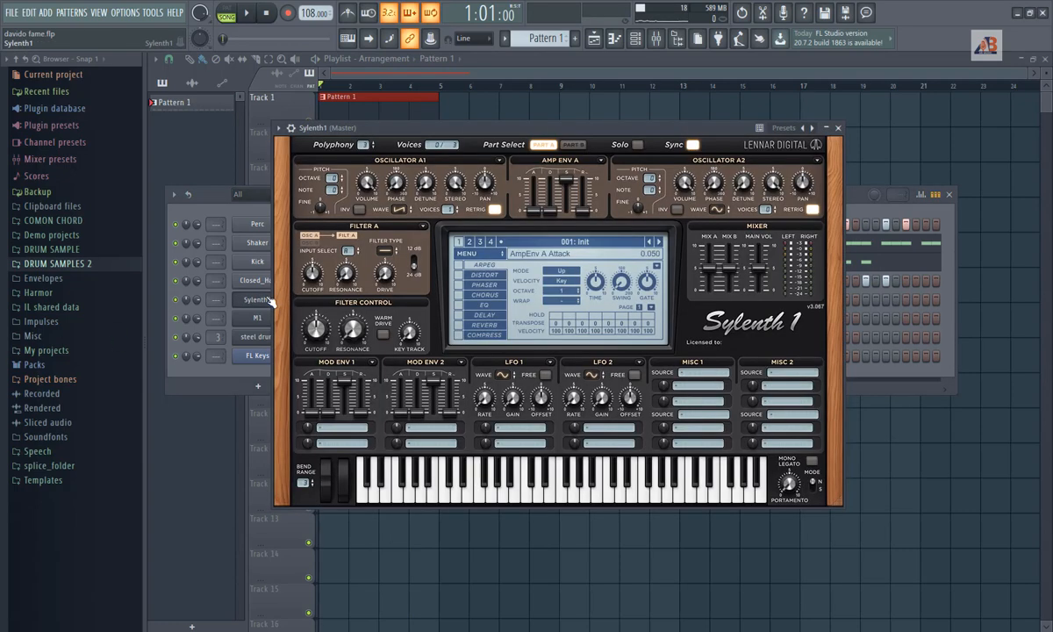
left_click(481, 254)
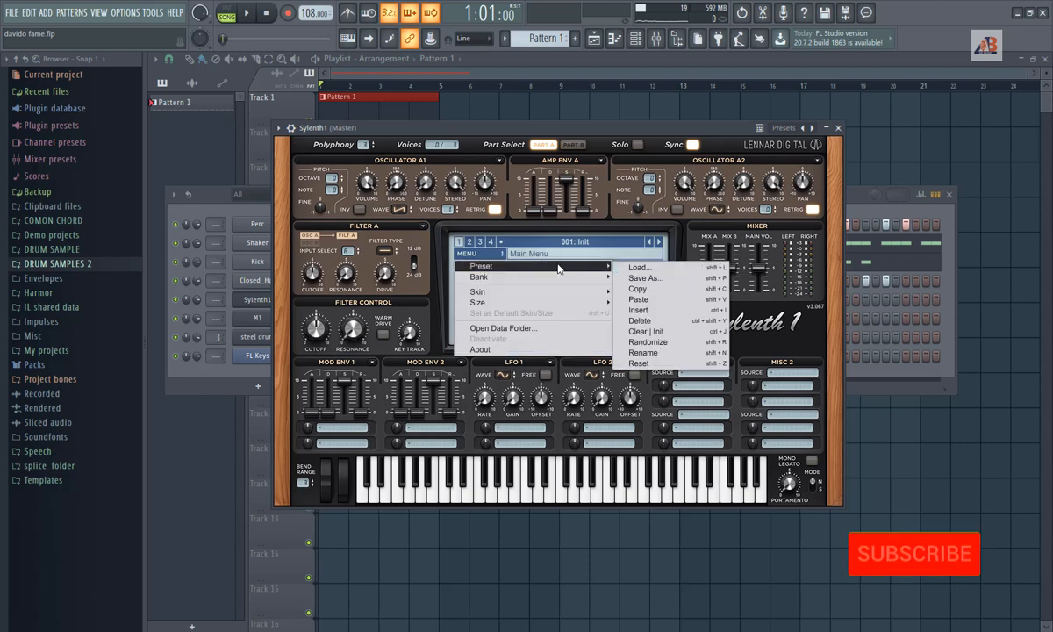
mouse_move(579, 266)
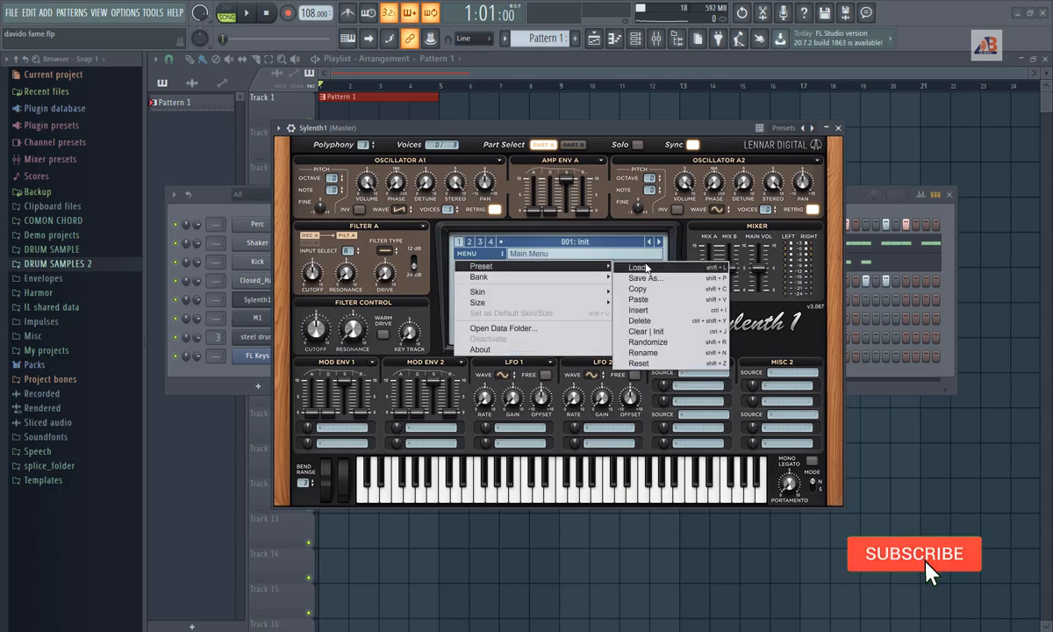
left_click(658, 333)
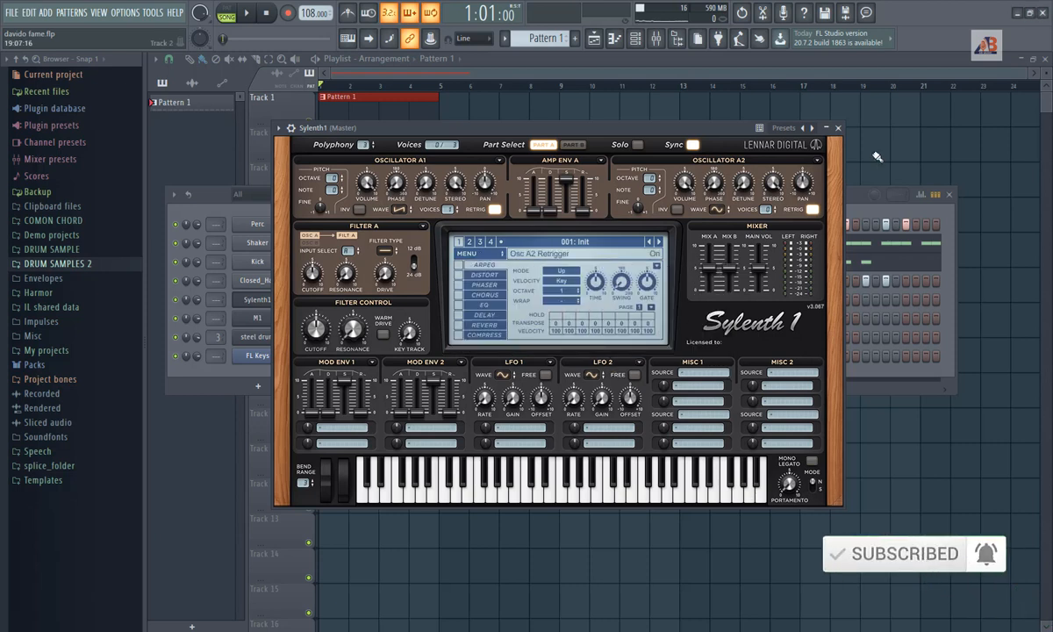
left_click(837, 128)
Step: Open the Sylenth1 piano roll and place C#4 notes on steps 1, 4, 7, 9 and 11 of bar 1
right_click(263, 300)
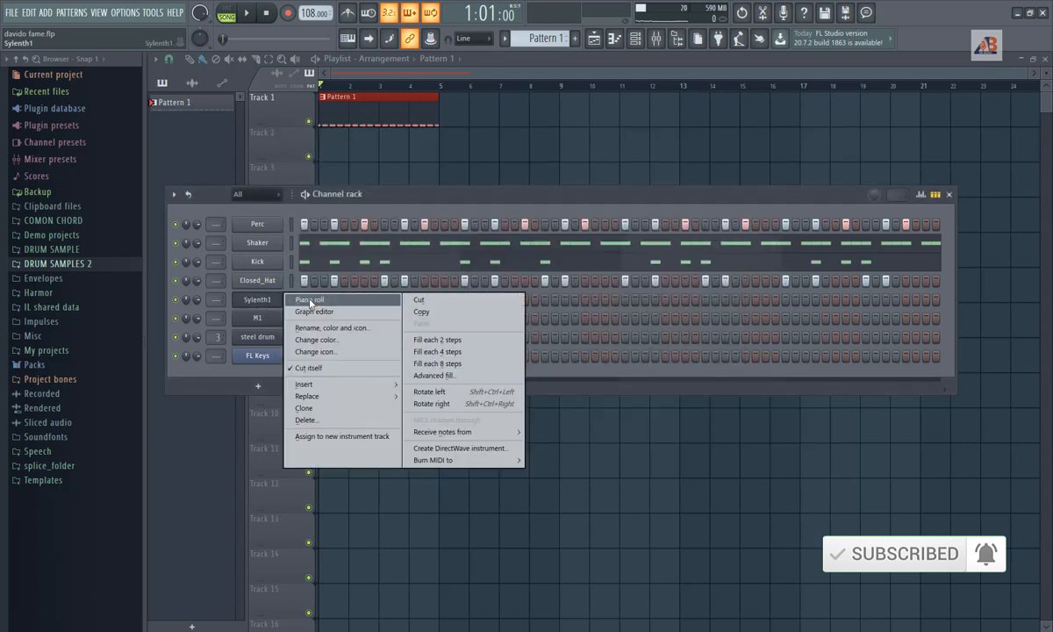
left_click(307, 300)
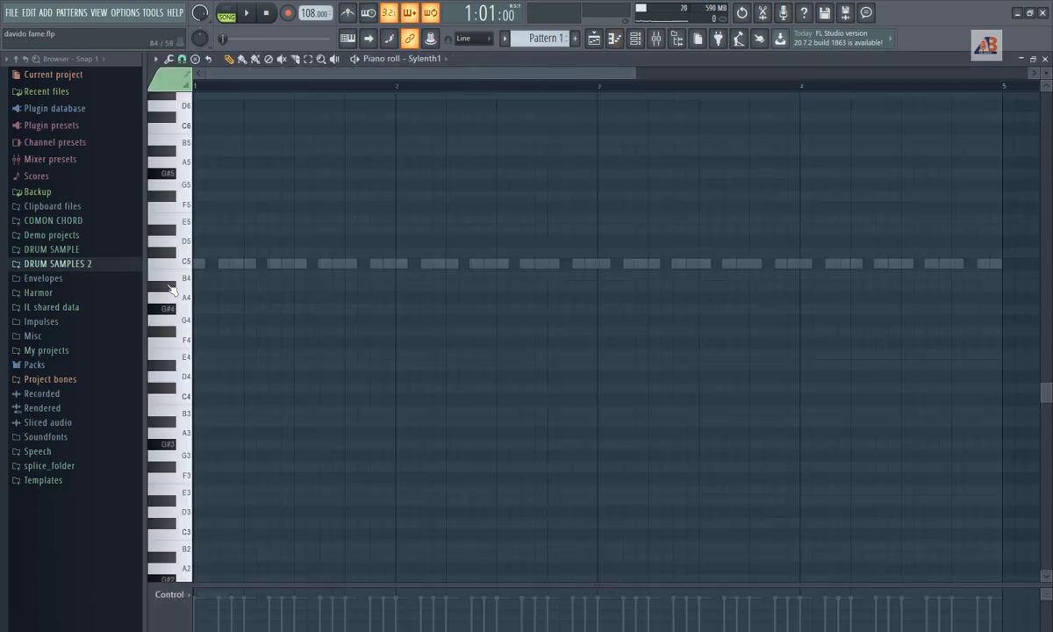
left_click(199, 388)
left_click(236, 388)
left_click(274, 388)
left_click(300, 388)
left_click(326, 388)
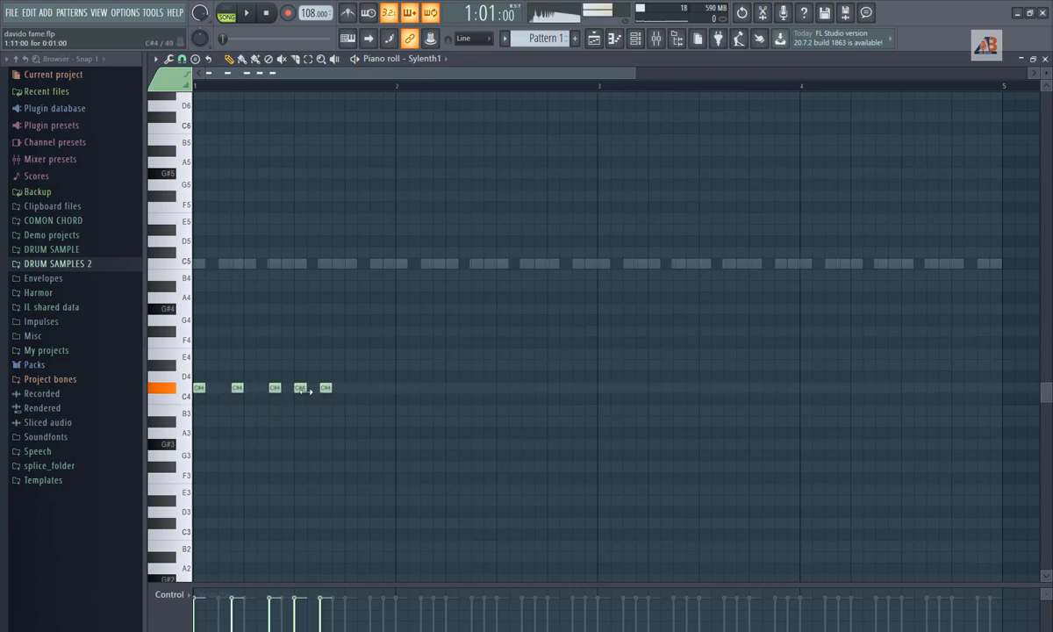
Step: Extend the Sylenth1 line with C#4 notes through bar 2, an F4 on step 15, and F#4 notes across bars 3 and 4
left_click(388, 387)
left_click(414, 388)
key("space")
key("space")
left_click_drag(591, 344, 579, 343)
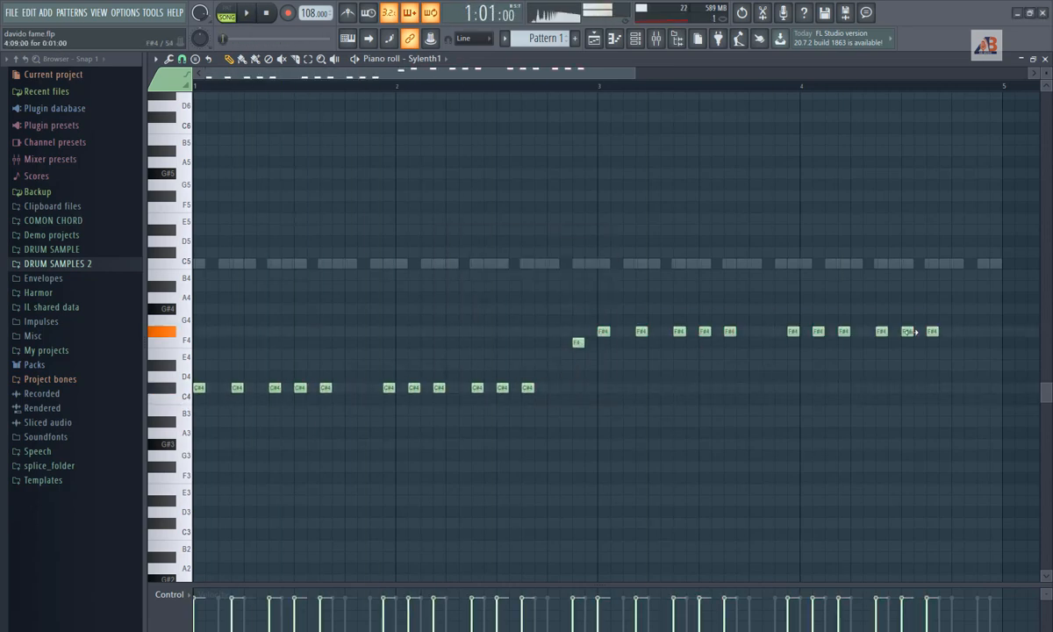
Step: Raise bar 4's last two F#4 notes to A#4 on steps 9 and 12, add a G#4 on step 15, and play it back
left_click_drag(909, 332, 908, 286)
left_click_drag(932, 332, 933, 286)
left_click(763, 85)
key("space")
key("space")
left_click(980, 309)
key("space")
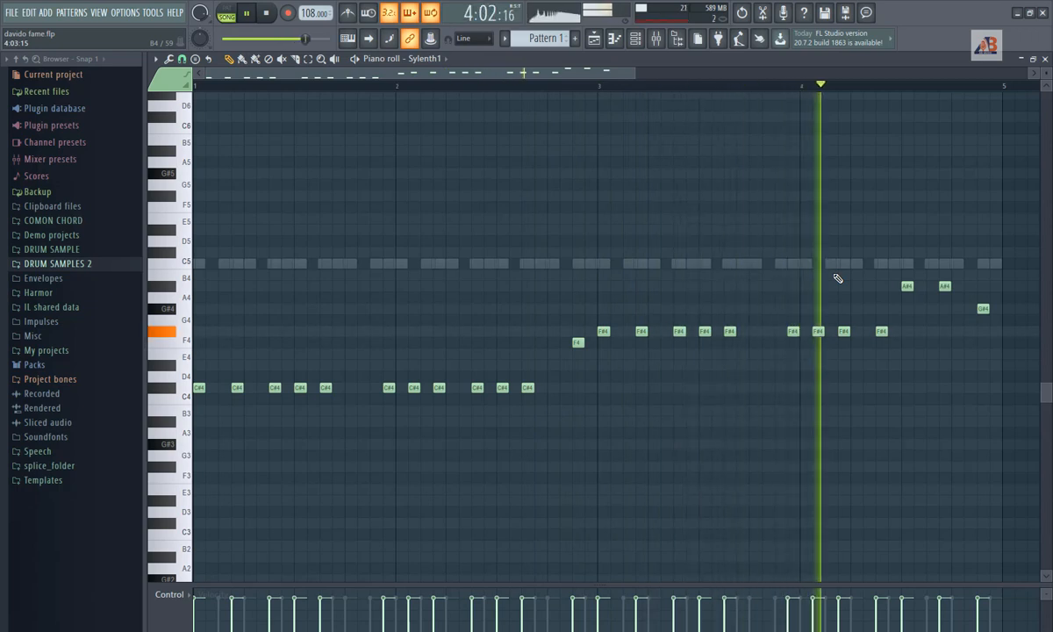
key("space")
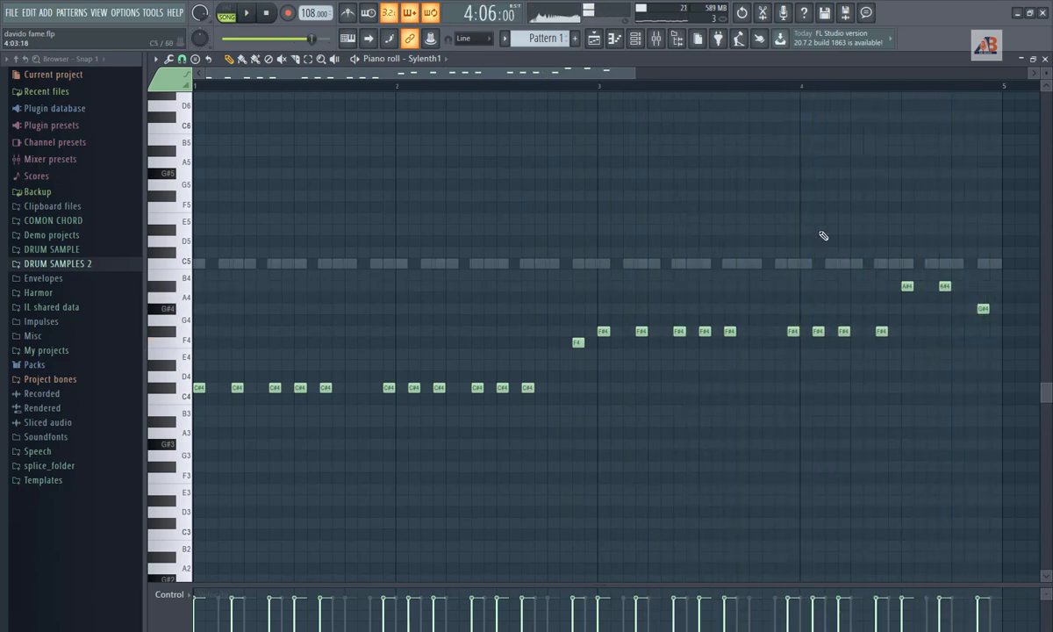
Step: Reopen Sylenth1, turn off retrigger for Oscillator A1 and set its waveform to Half Pulse
key("F6")
left_click(268, 301)
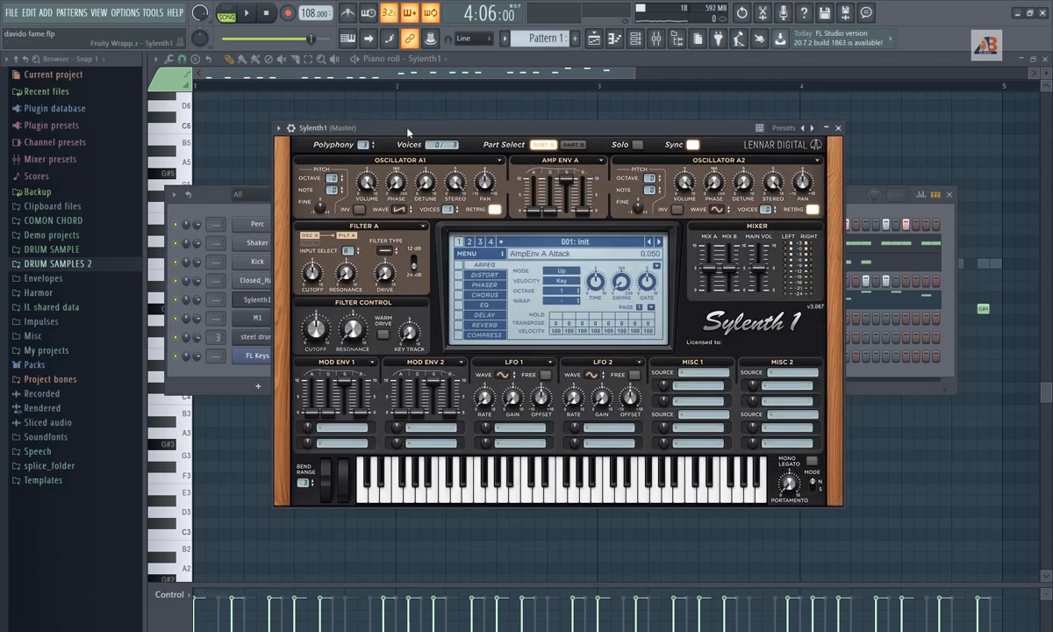
left_click_drag(381, 123, 443, 152)
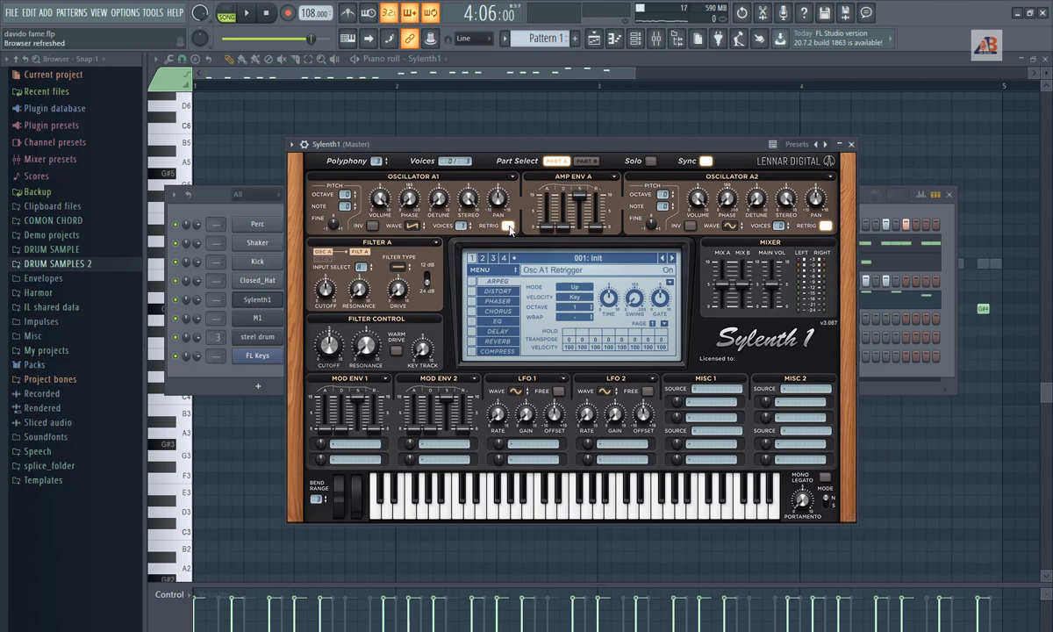
left_click(412, 227)
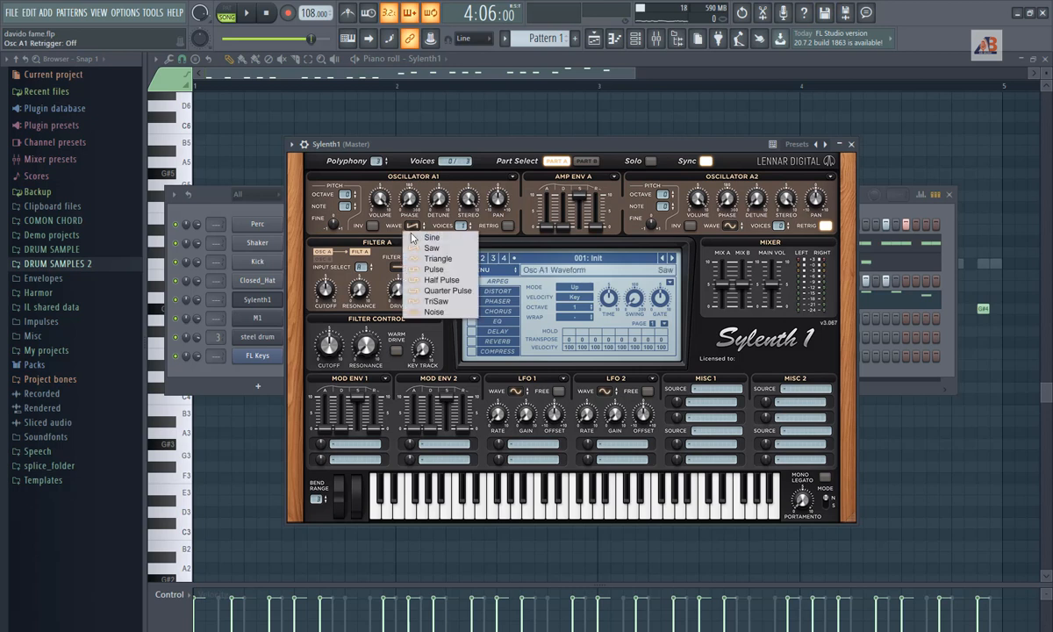
left_click(446, 280)
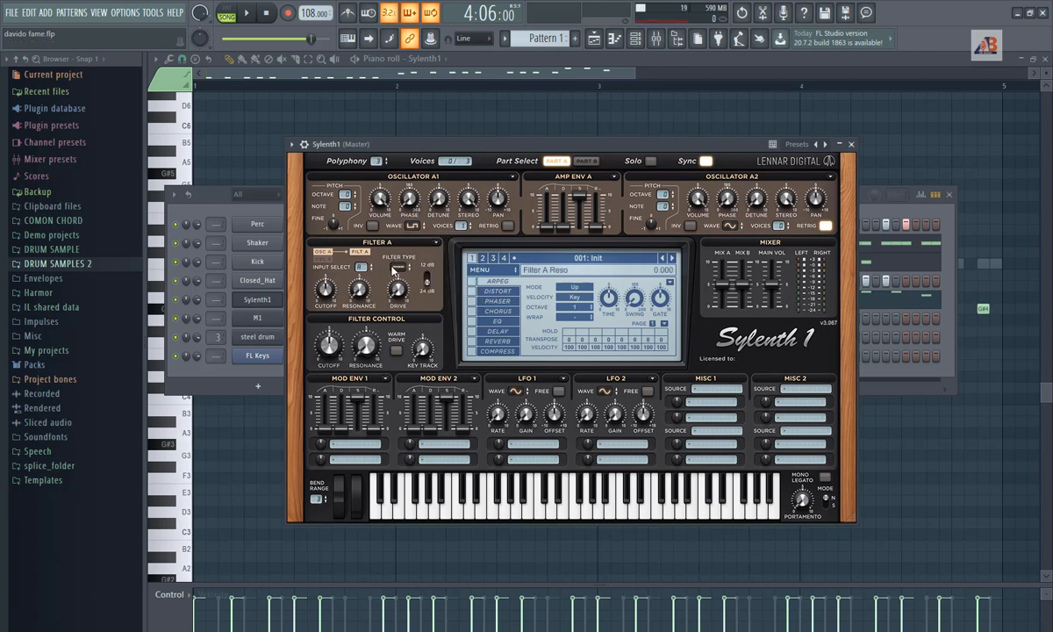
Step: Set the Filter A type to low-pass and play back the Sylenth1 sound
left_click(396, 268)
left_click(429, 290)
key("space")
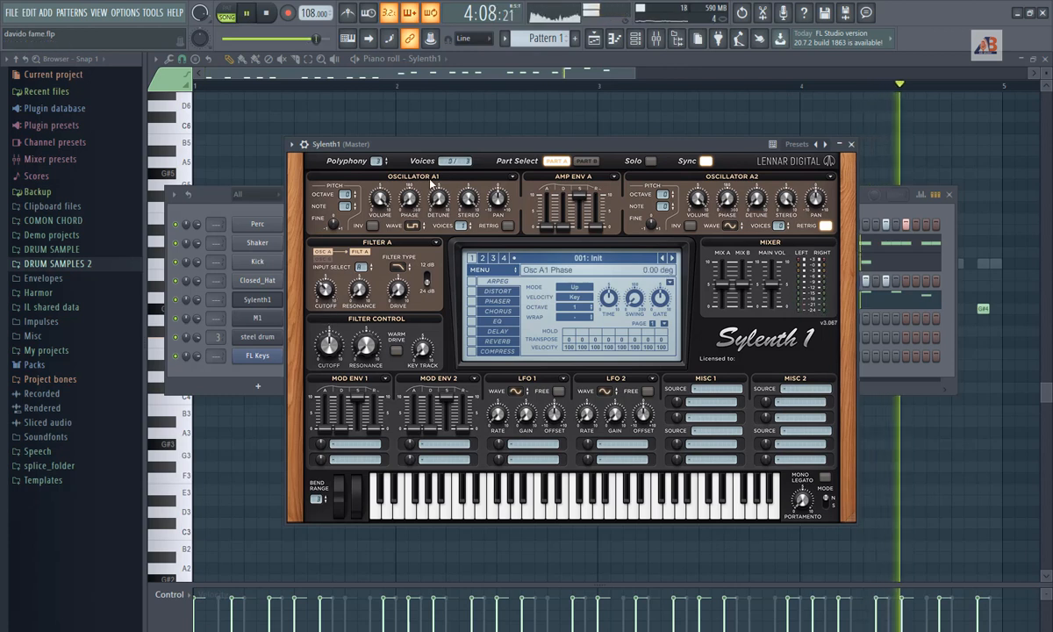
Step: Start and stop playback of the Sylenth1 line to check the Oscillator A1 and filter sound
key("space")
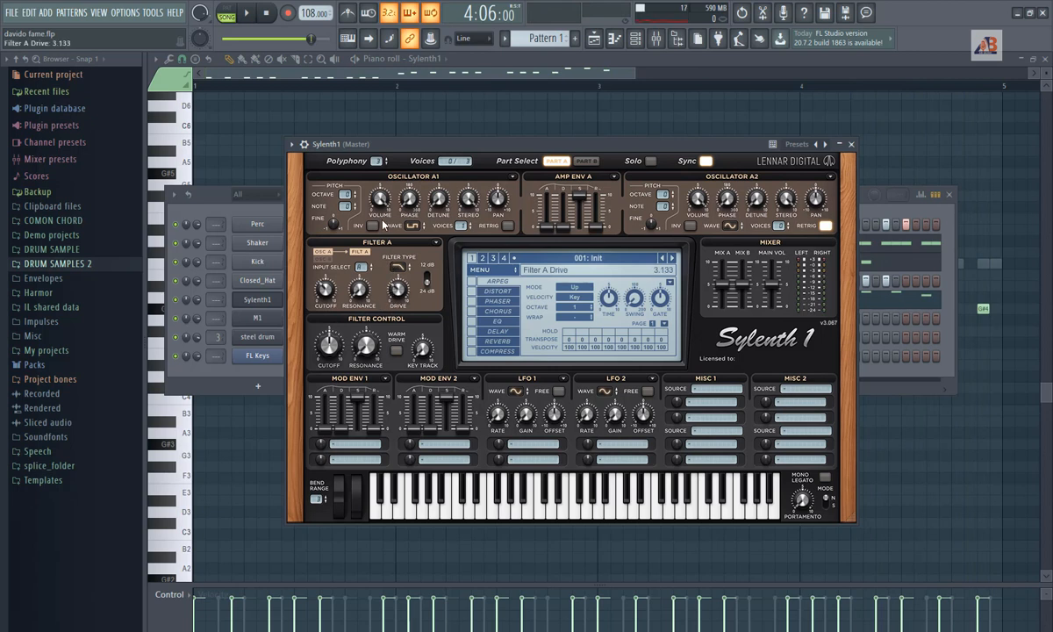
key("space")
key("space")
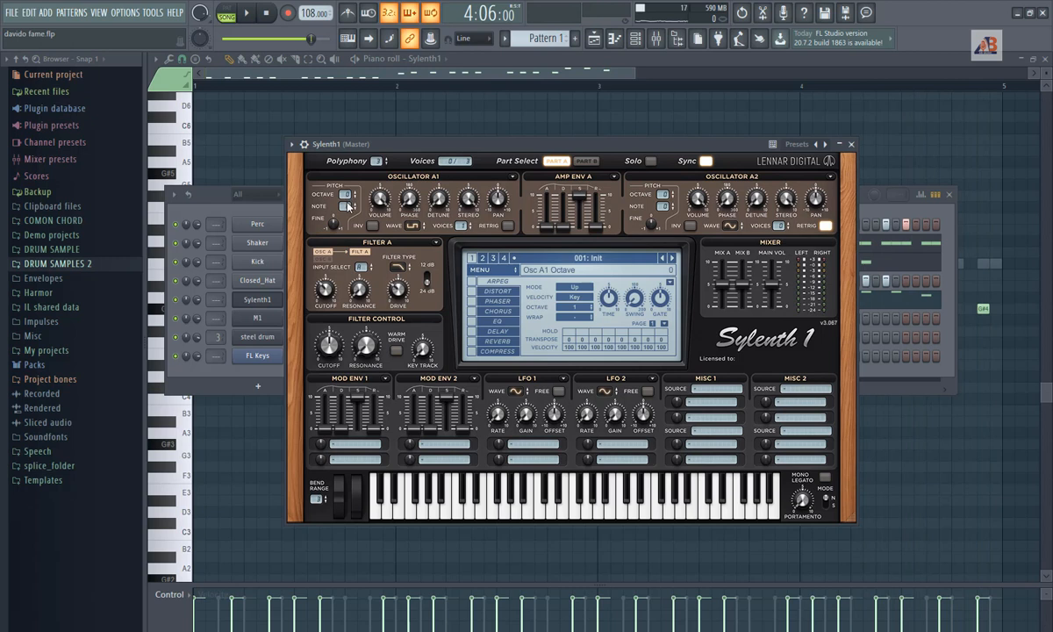
key("space")
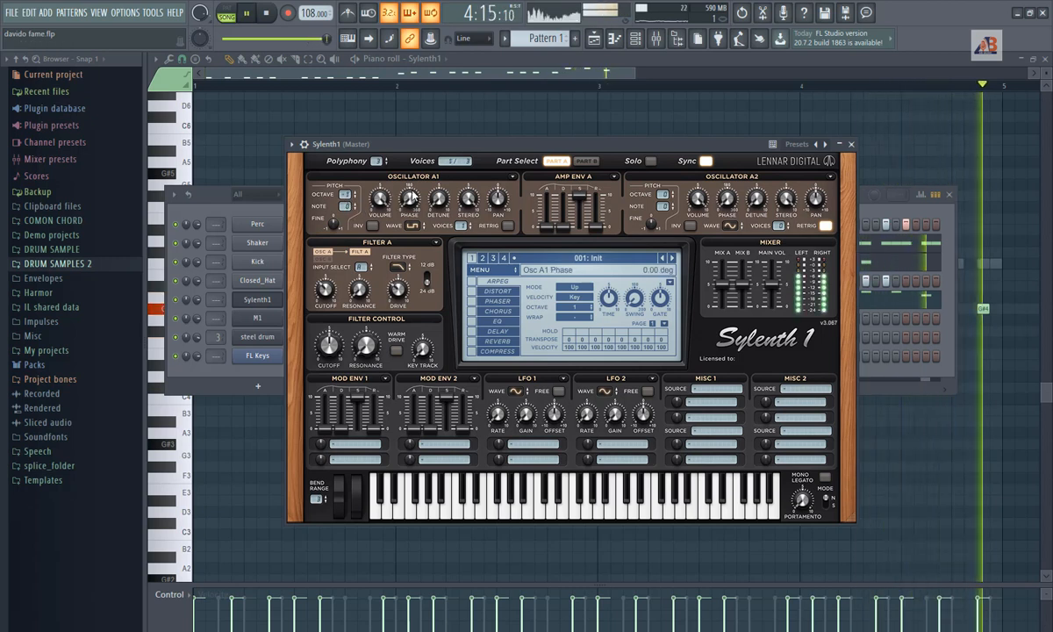
key("space")
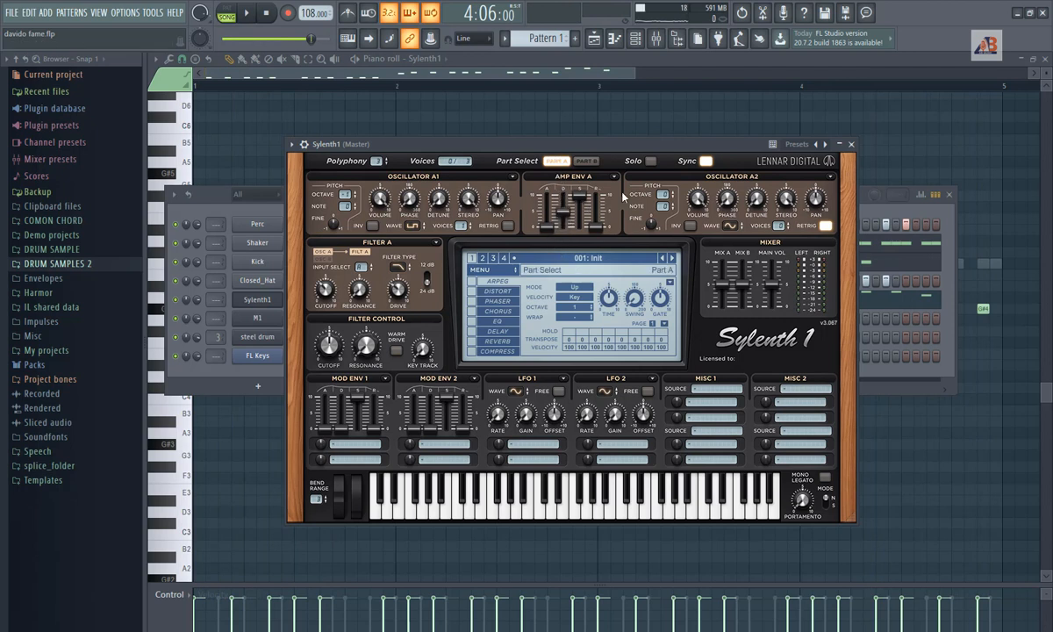
Step: Shape Amp Envelope A during playback, setting its decay to 4.455 and its sustain to 1.727
left_click_drag(581, 292, 583, 295)
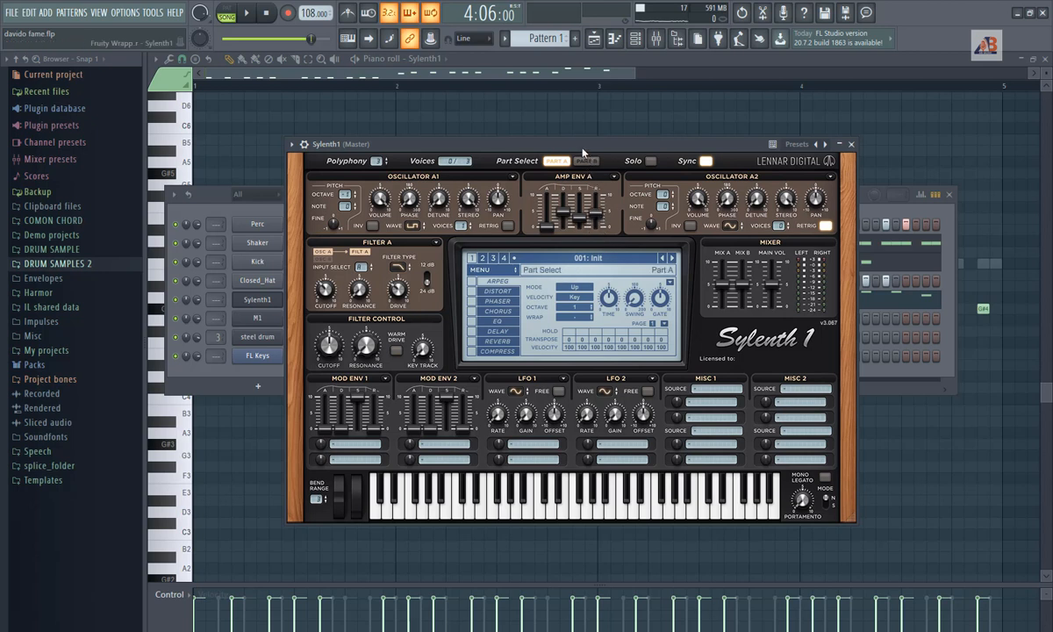
key("space")
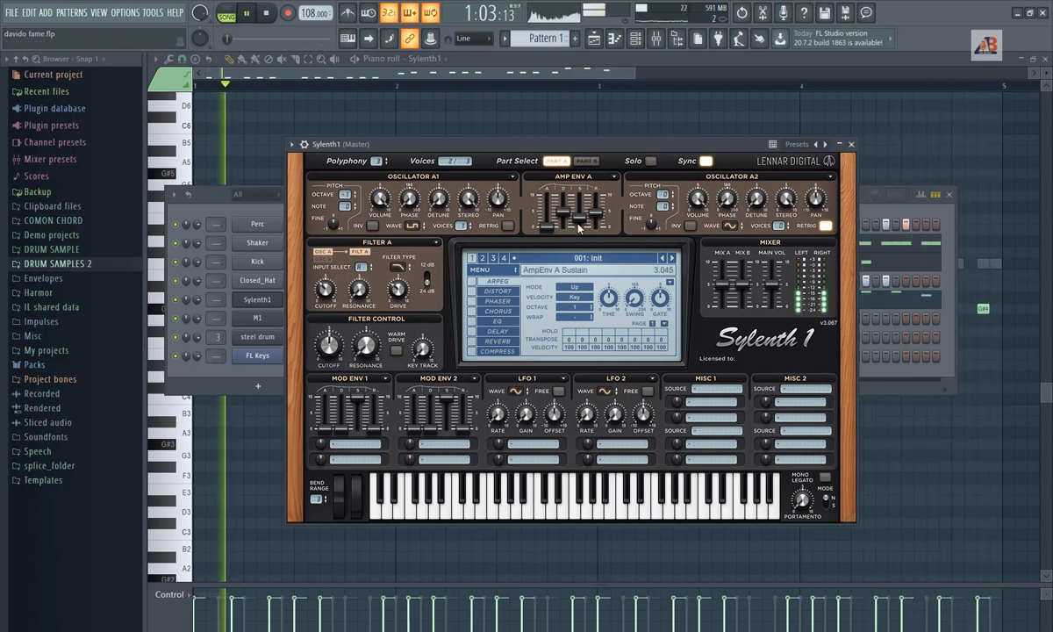
left_click_drag(574, 215, 563, 215)
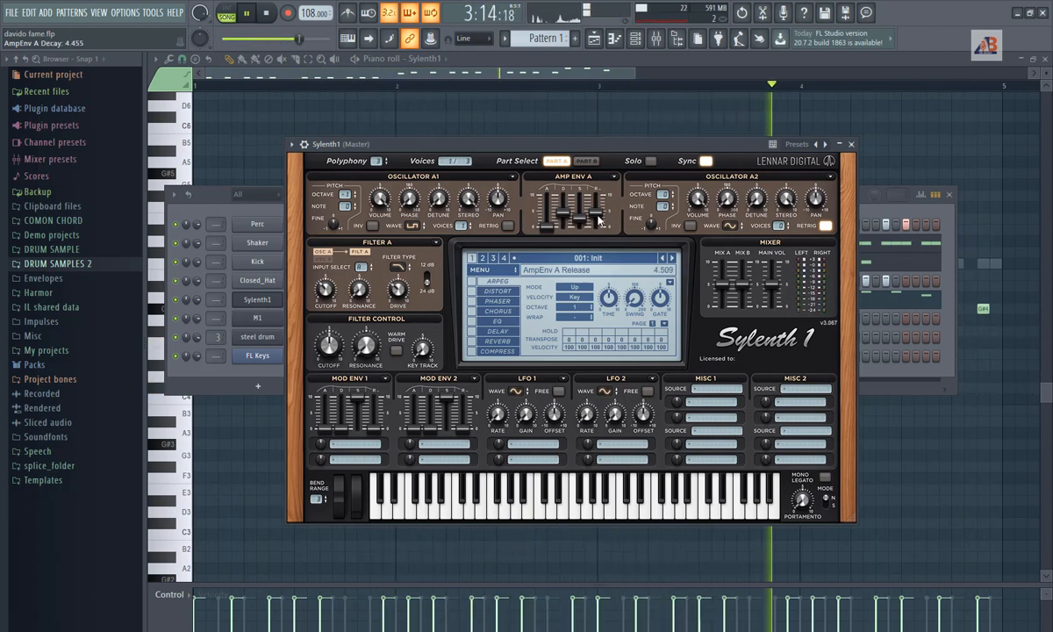
left_click_drag(597, 217, 579, 239)
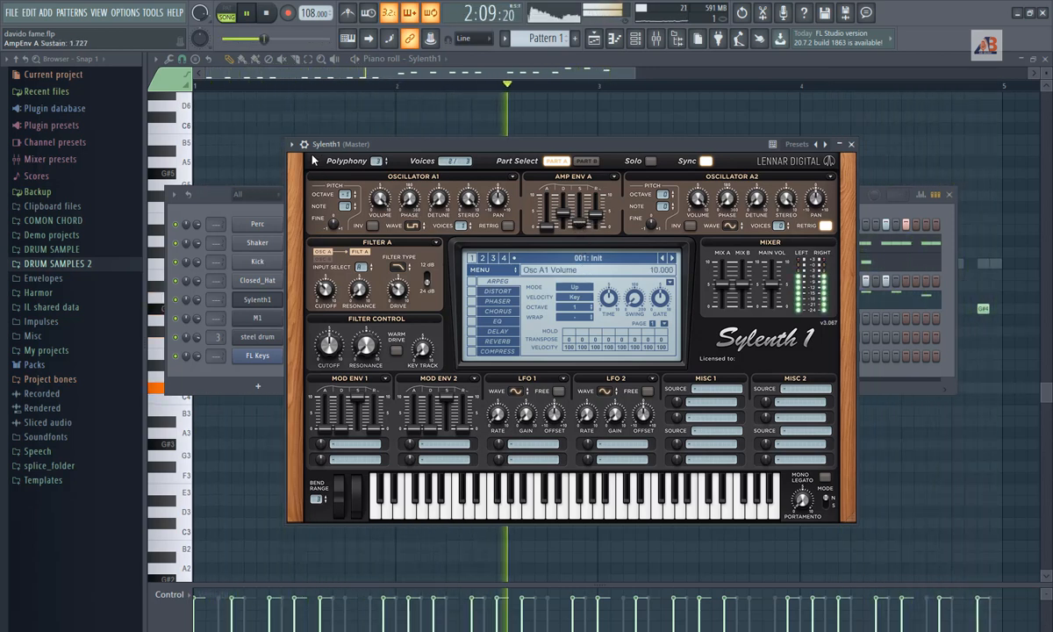
Step: Route Sylenth1 to mixer track 1 and set the sustain of Amp Envelope A to 1.955
left_click(305, 145)
left_click_drag(840, 165, 840, 160)
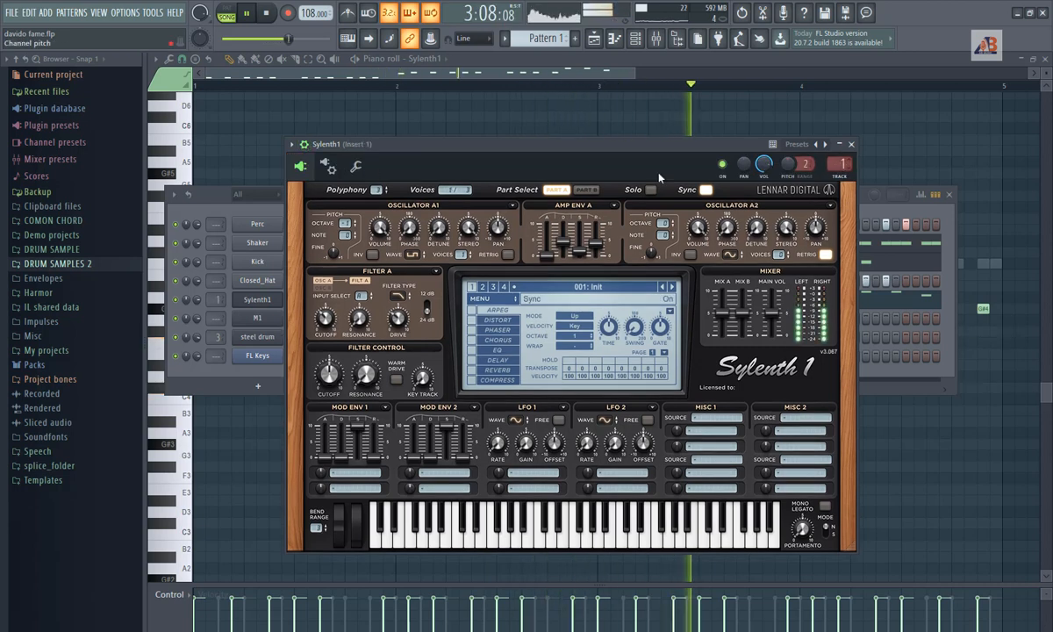
left_click(304, 145)
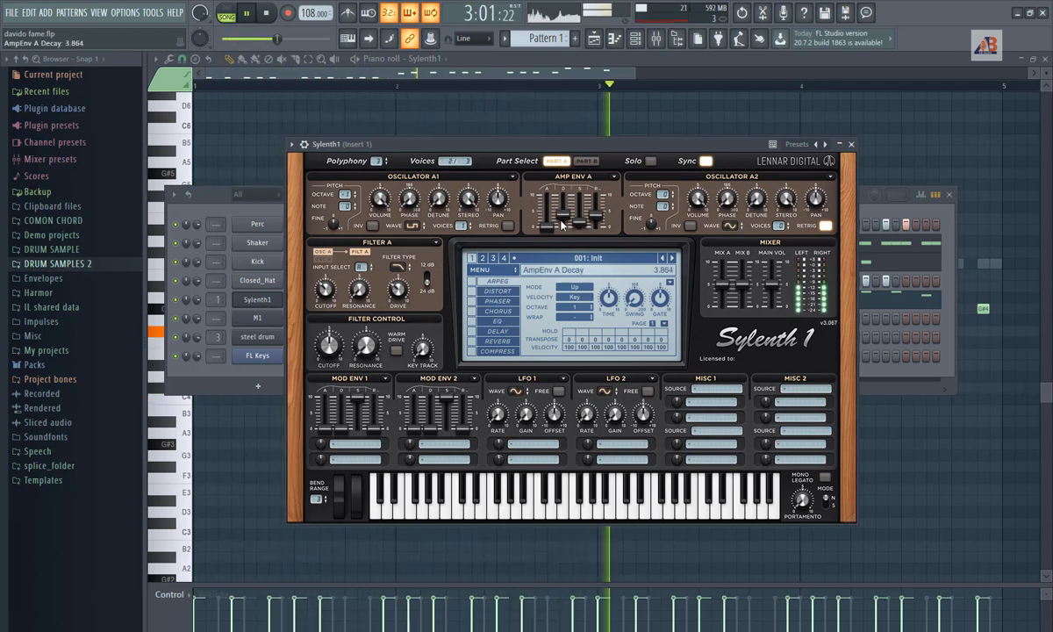
left_click_drag(561, 223, 566, 212)
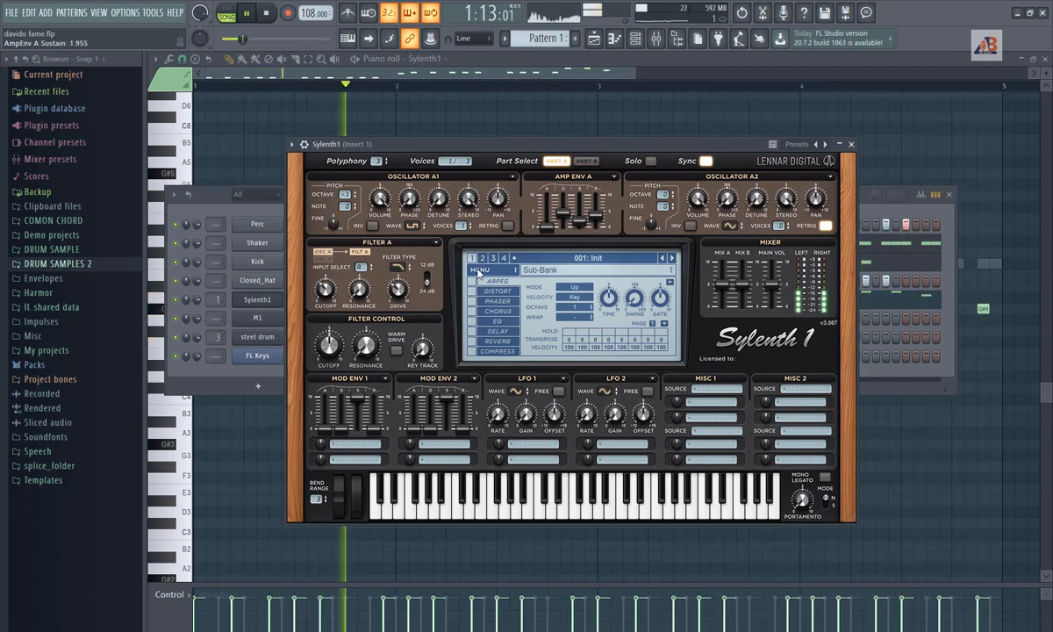
Step: Turn on Warm Drive in Filter Control and set the cutoff to 4.433 and key track to 2.533
left_click(395, 350)
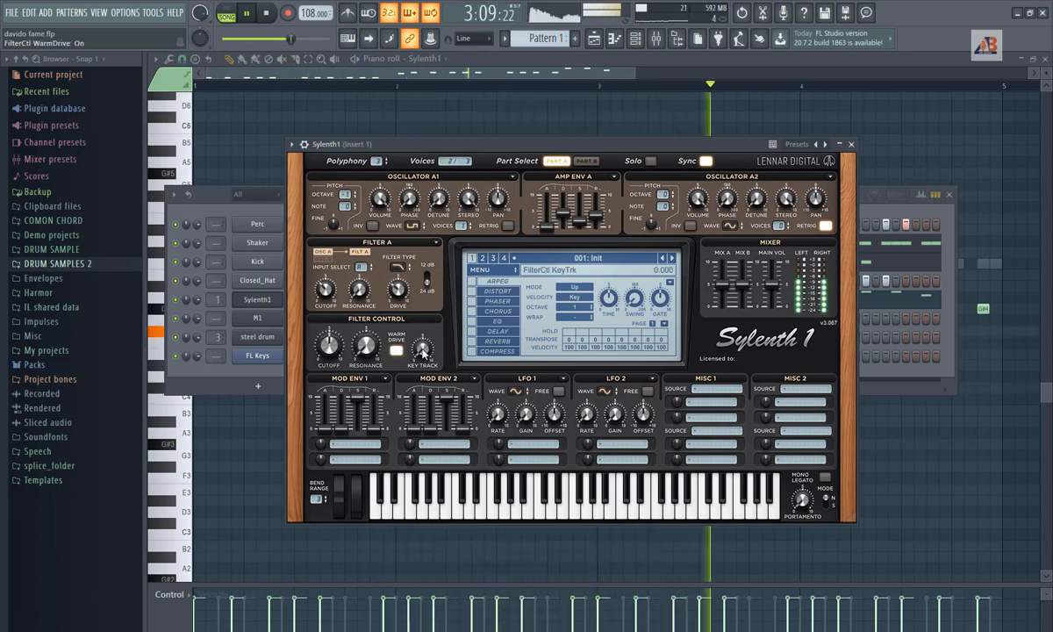
left_click_drag(423, 349, 411, 312)
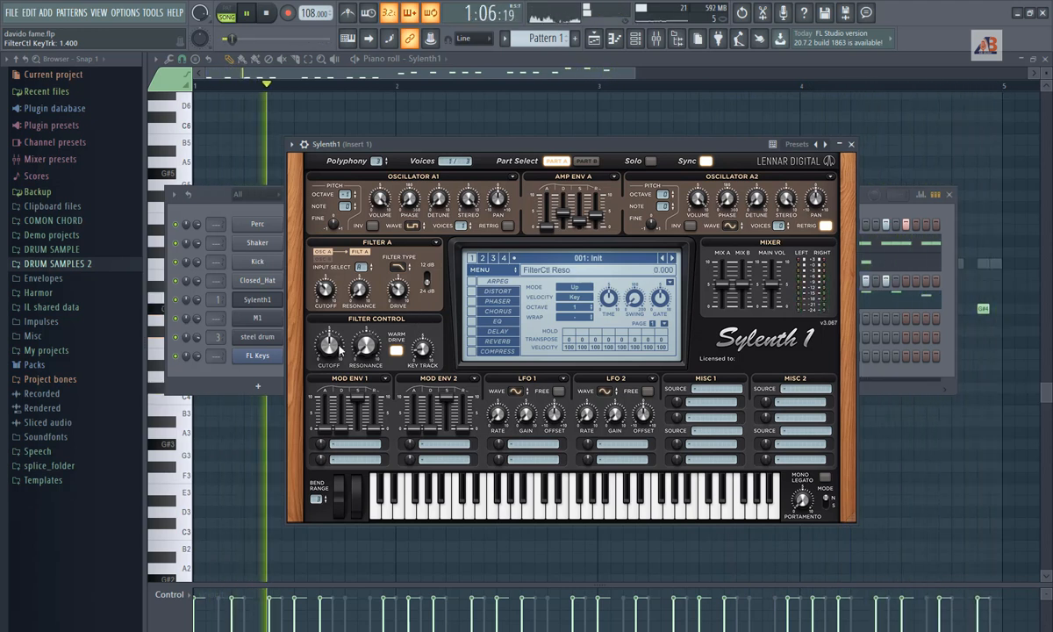
left_click_drag(328, 336, 325, 357)
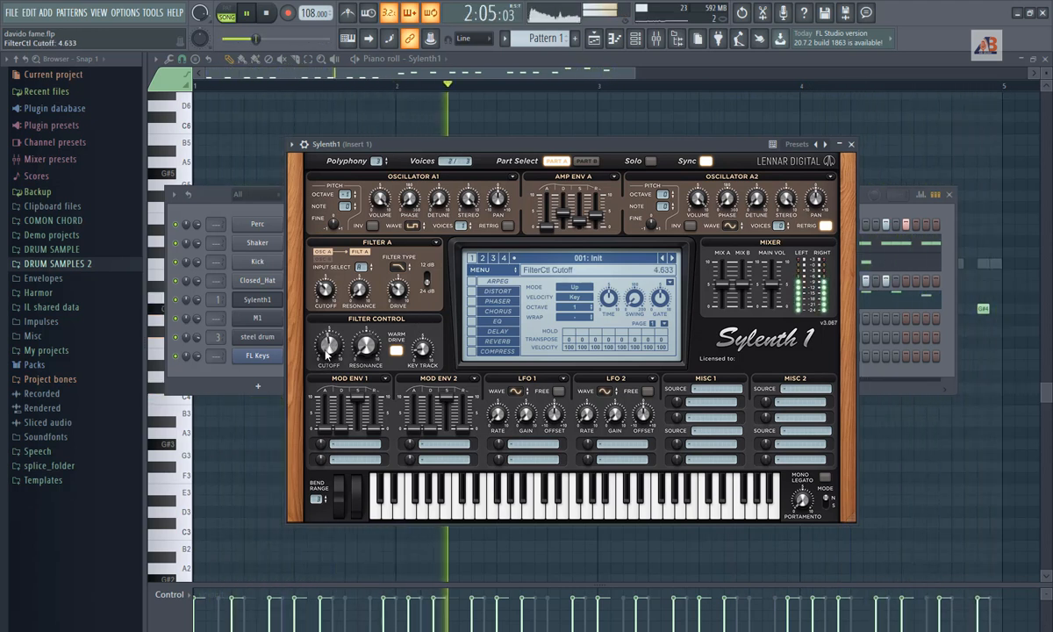
left_click_drag(418, 352, 413, 342)
left_click_drag(330, 348, 330, 342)
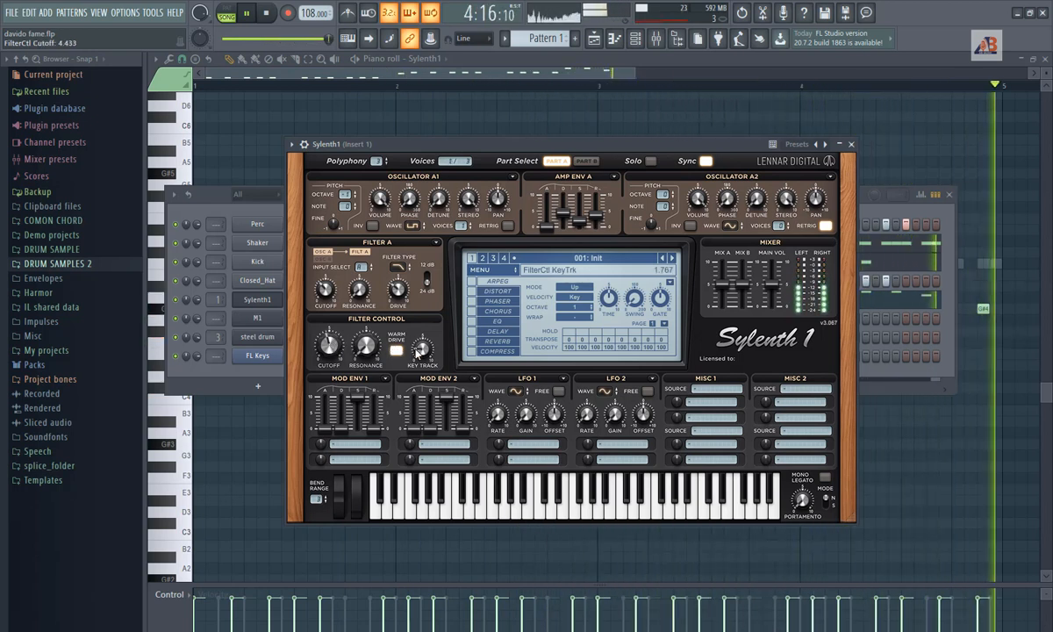
mouse_move(418, 349)
left_mouse_down()
mouse_move(411, 328)
mouse_move(412, 336)
left_mouse_up()
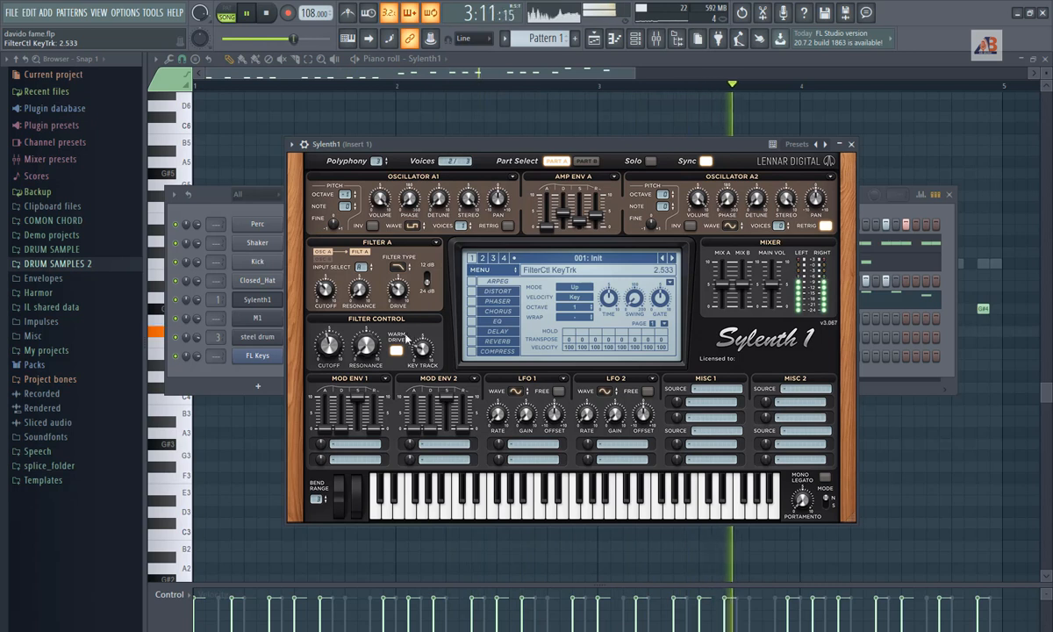
Step: Lower the Filter Control key track to 2.000 and compare the sound with Warm Drive on and off
left_click(396, 350)
left_click_drag(418, 355, 420, 378)
left_click(397, 351)
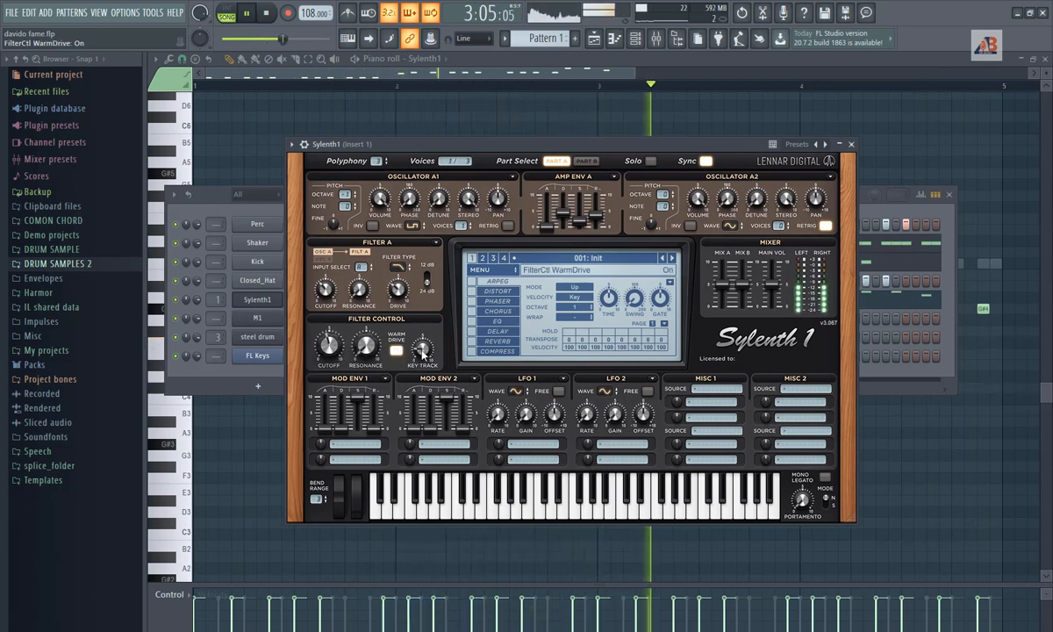
left_click(397, 351)
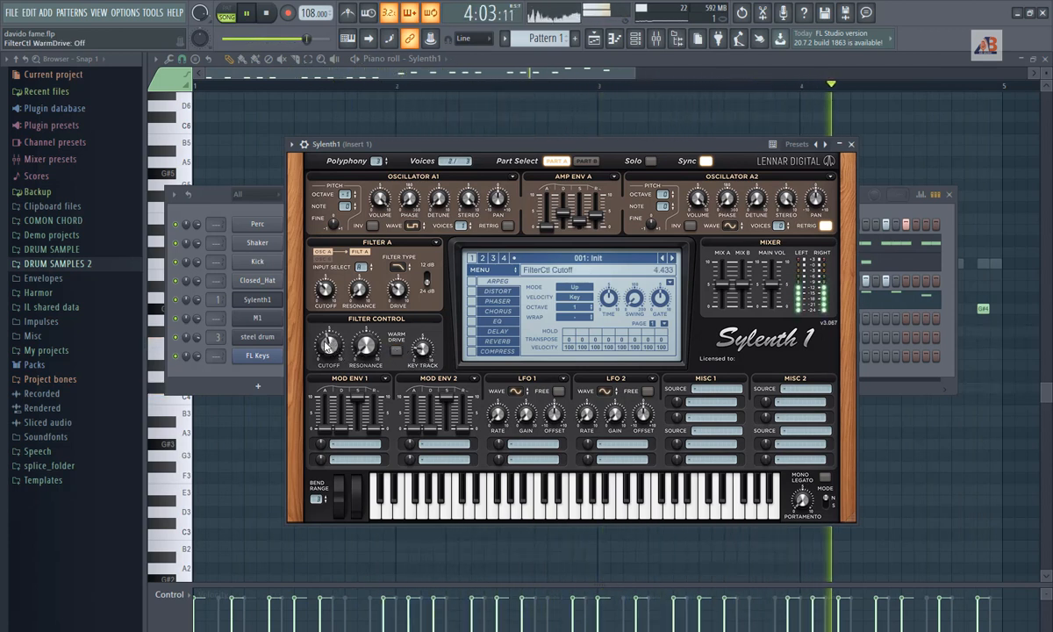
Step: Set the Filter Control cutoff to 4.400 with Warm Drive on, and the Filter A drive to 2.800
left_click_drag(327, 345, 330, 344)
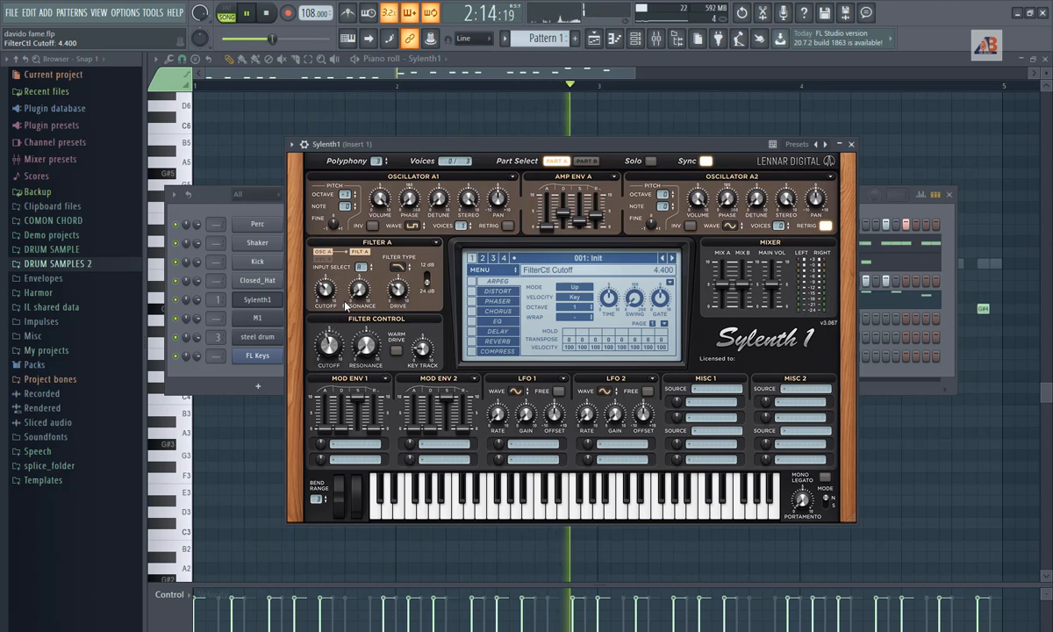
left_click(399, 355)
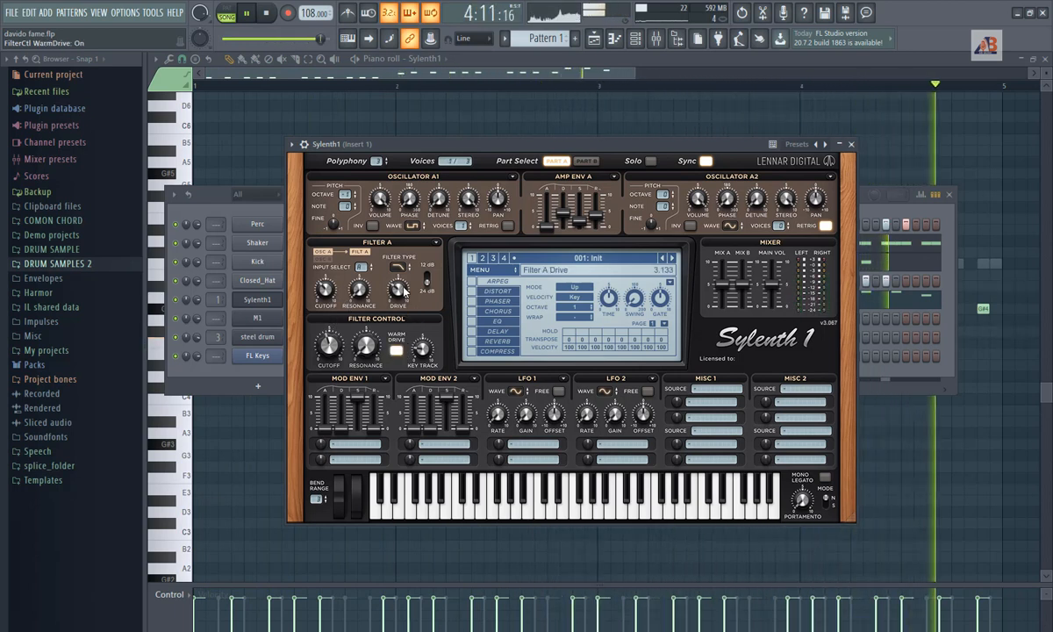
left_click_drag(404, 290, 397, 319)
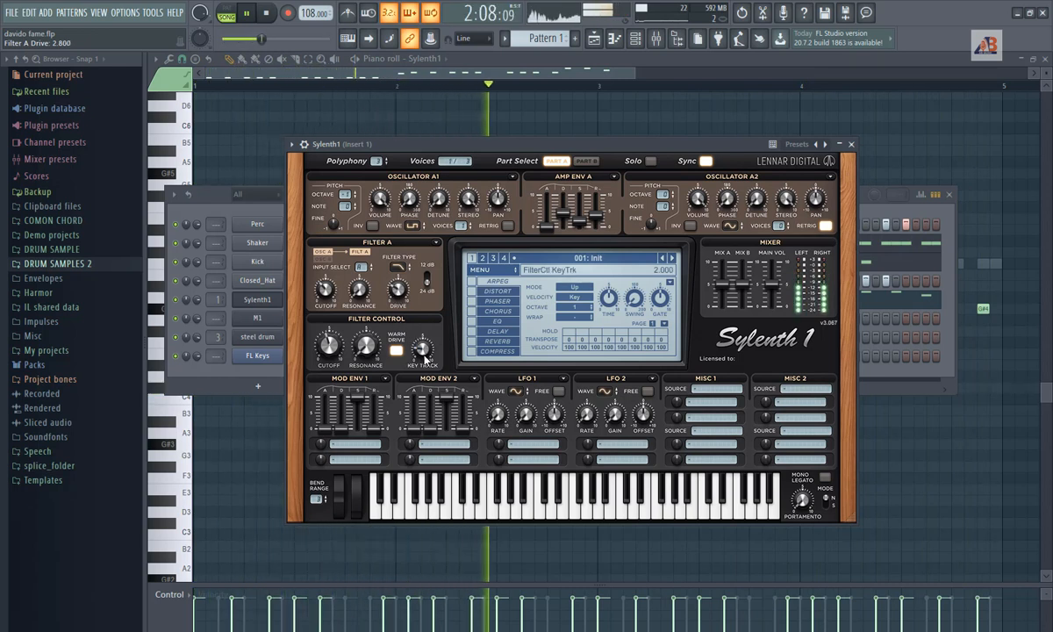
Step: Stop playback, return Sylenth1 to Part A and close its window
key("space")
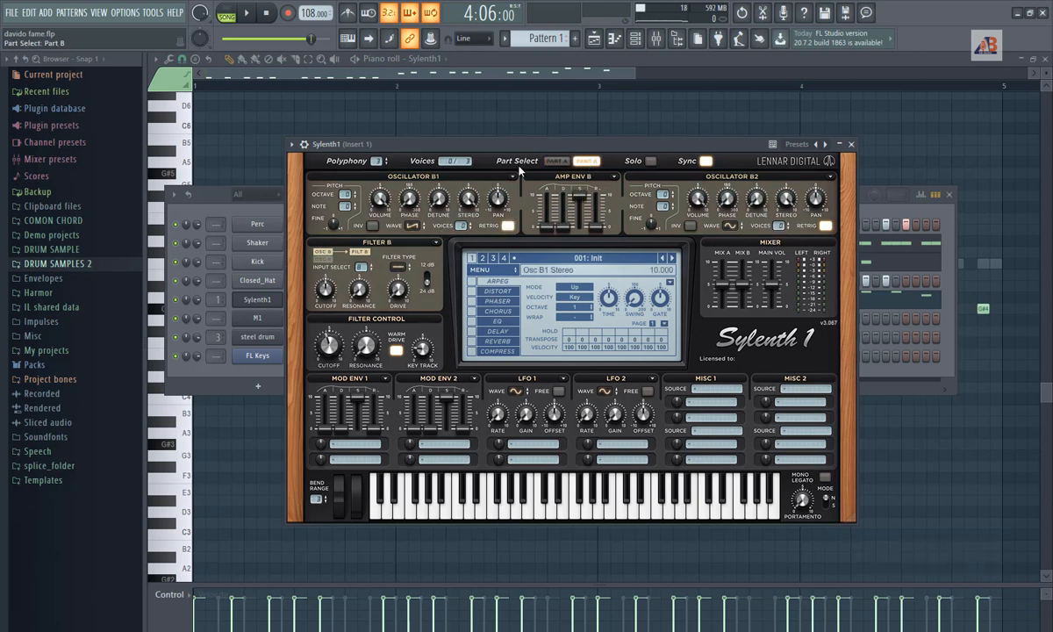
left_click(556, 161)
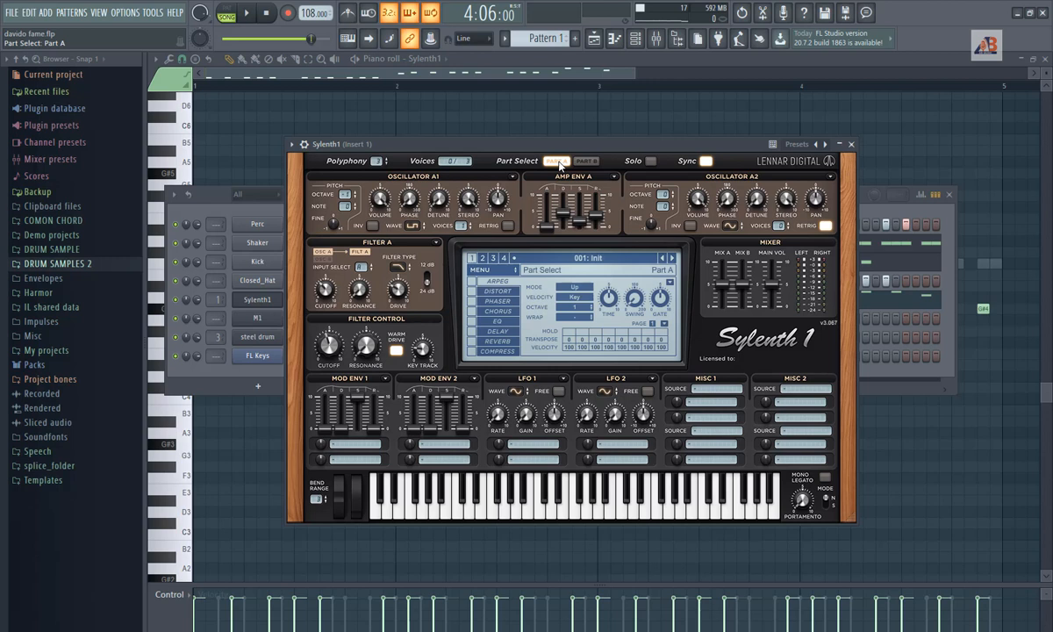
left_click(851, 145)
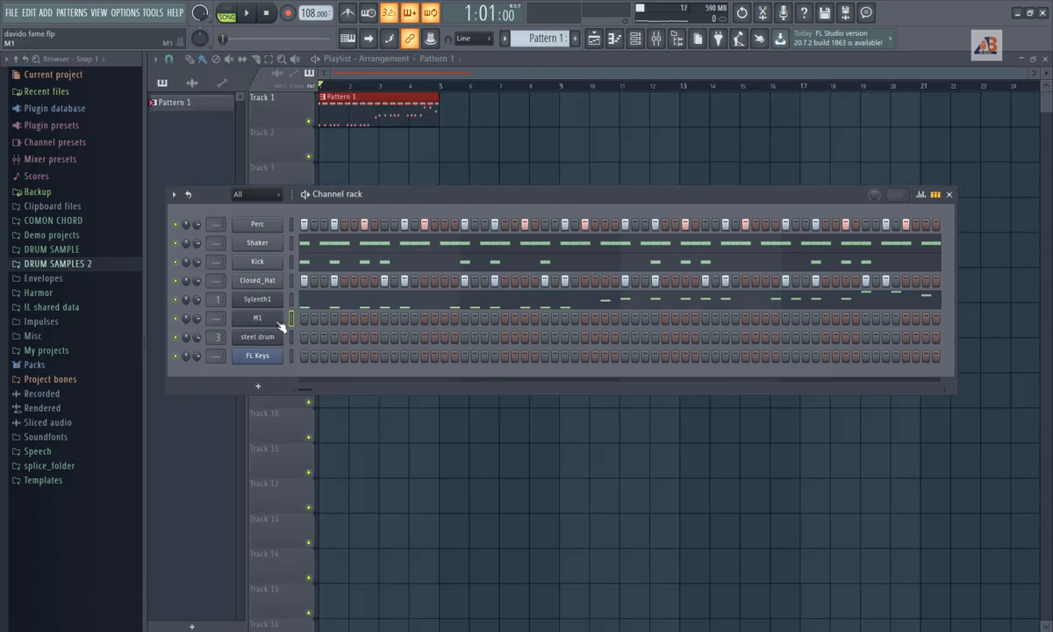
Step: In M1's piano roll, enter a three-step C#6 at the start of bar 1 and a half-step A#5 on step 4, checking by playback
right_click(258, 324)
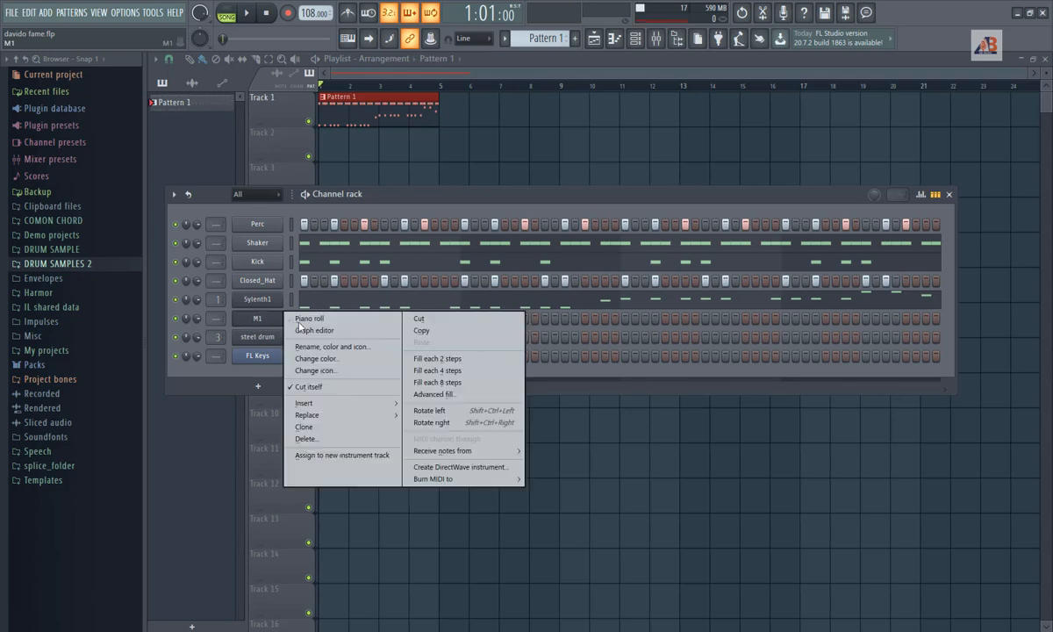
left_click(307, 318)
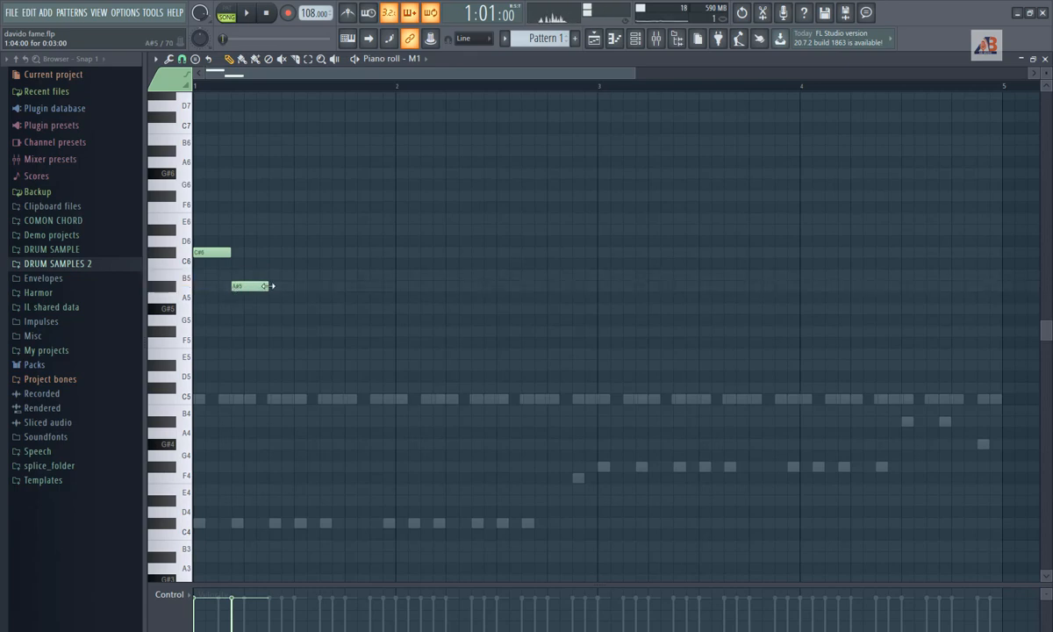
key("space")
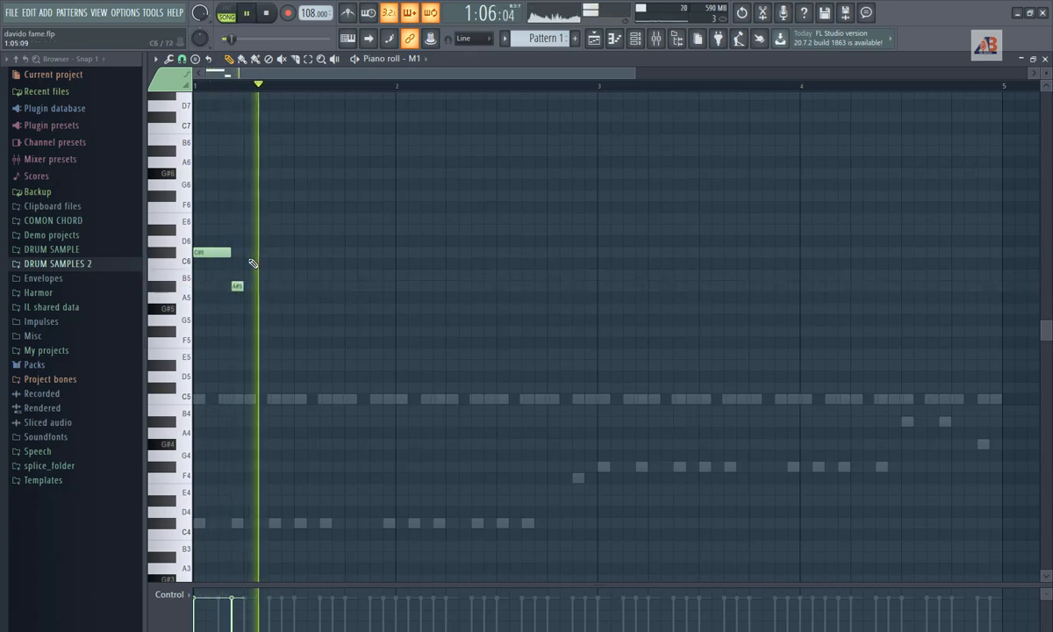
key("space")
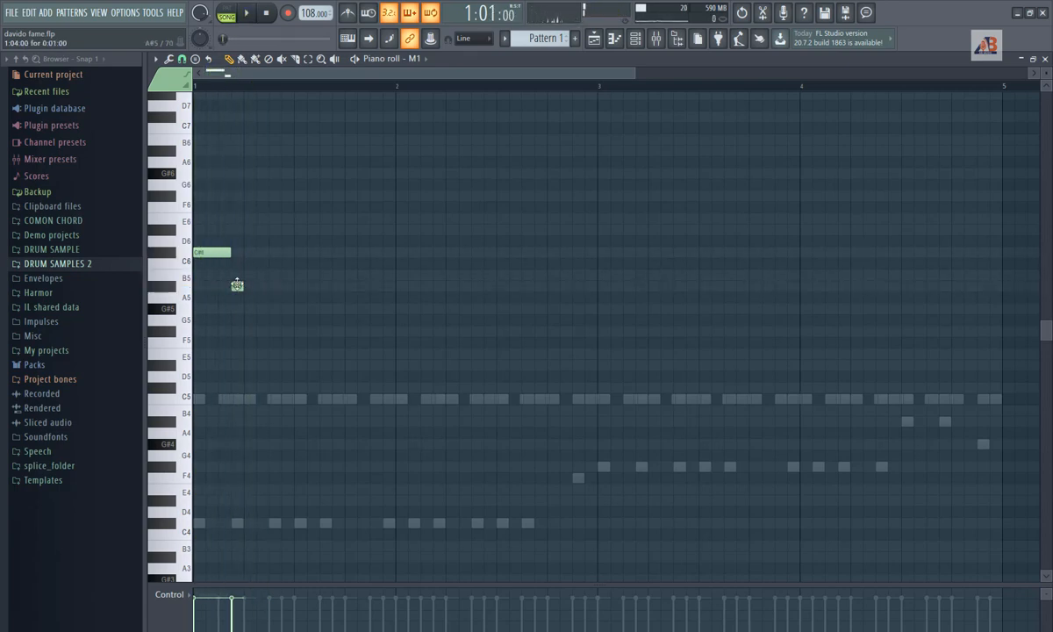
key("space")
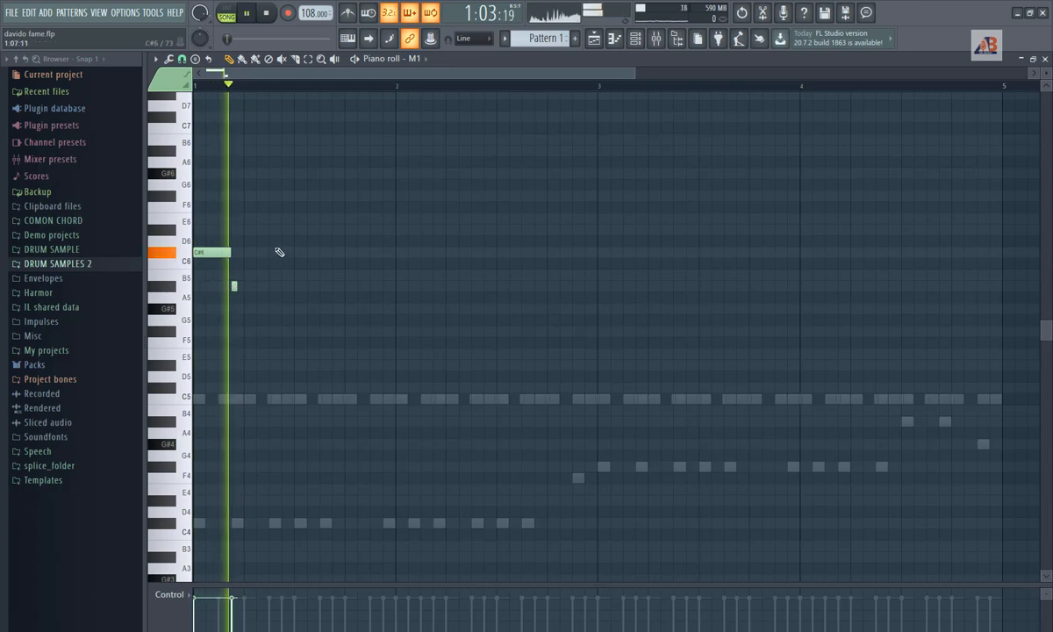
key("space")
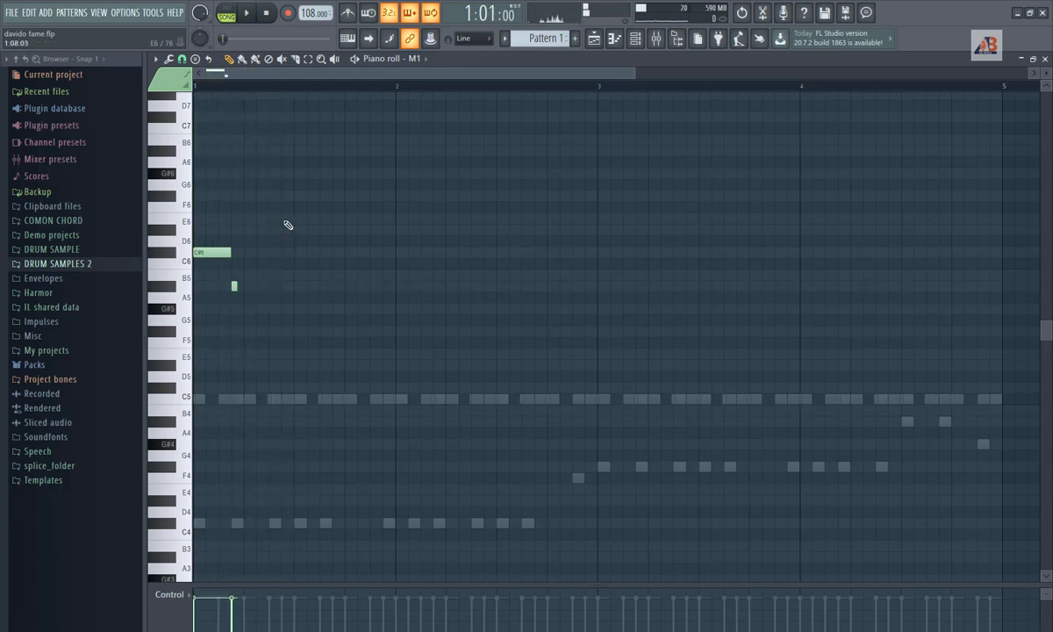
Step: Repeat the C#6 and A#5 on bar 1's steps 13 and 16, preceded by a half-step G#5 on step 12, and play back
left_click_drag(267, 200, 166, 290)
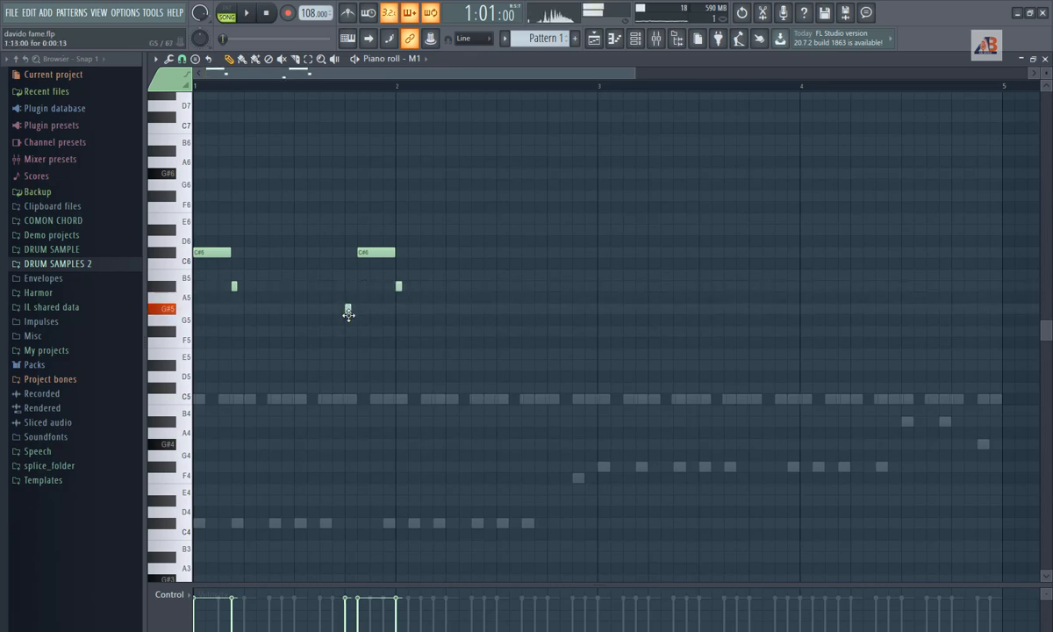
key("space")
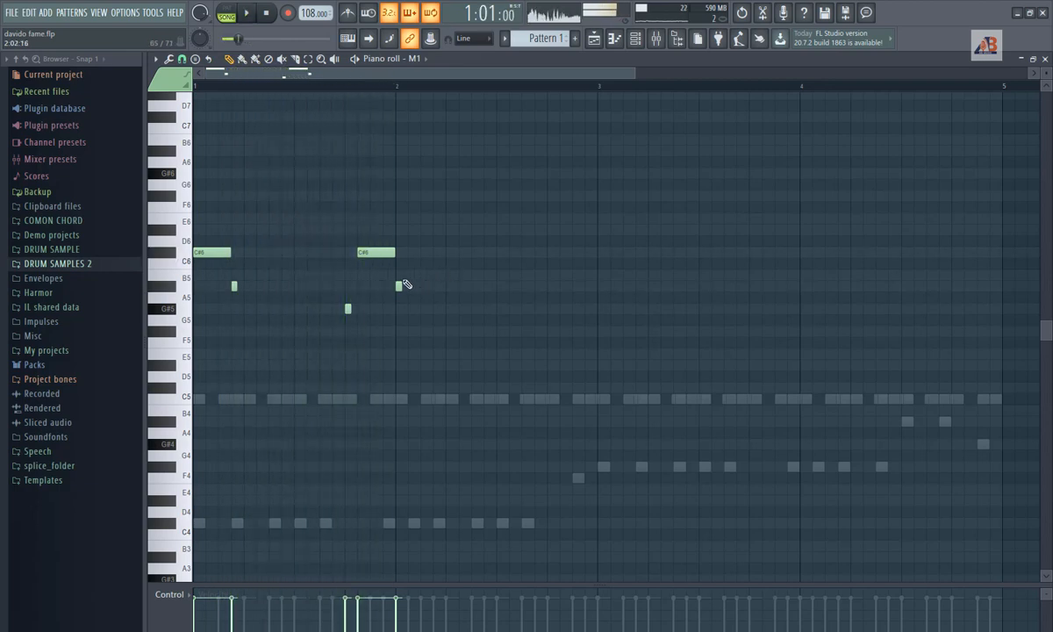
left_click_drag(306, 232, 430, 362)
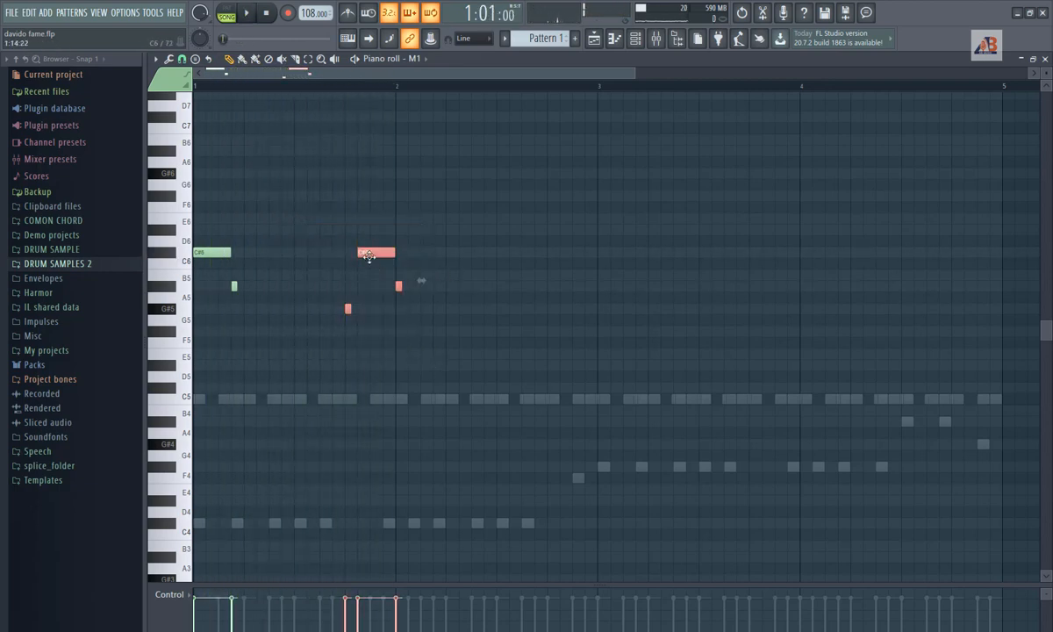
key("space")
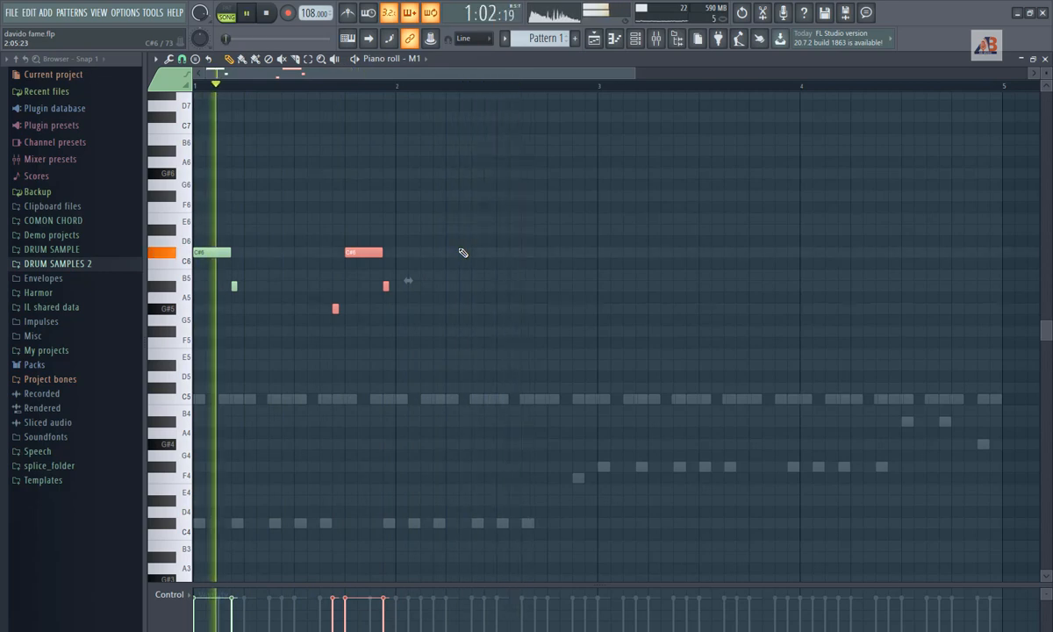
Step: Copy the second M1 phrase so C#6 and A#5 fall on bar 2's steps 9 and 12, and delete the copied G#5
left_click_drag(363, 255, 515, 265)
right_click(487, 309)
key("space")
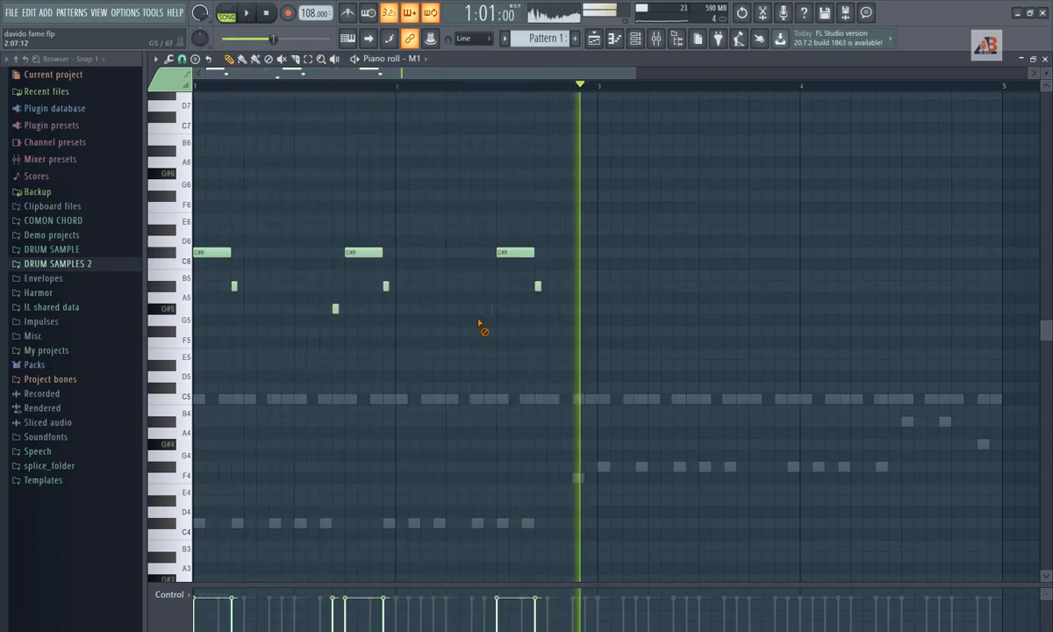
Step: Copy the whole two-bar M1 phrase so that the copy starts at bar 3
key("space")
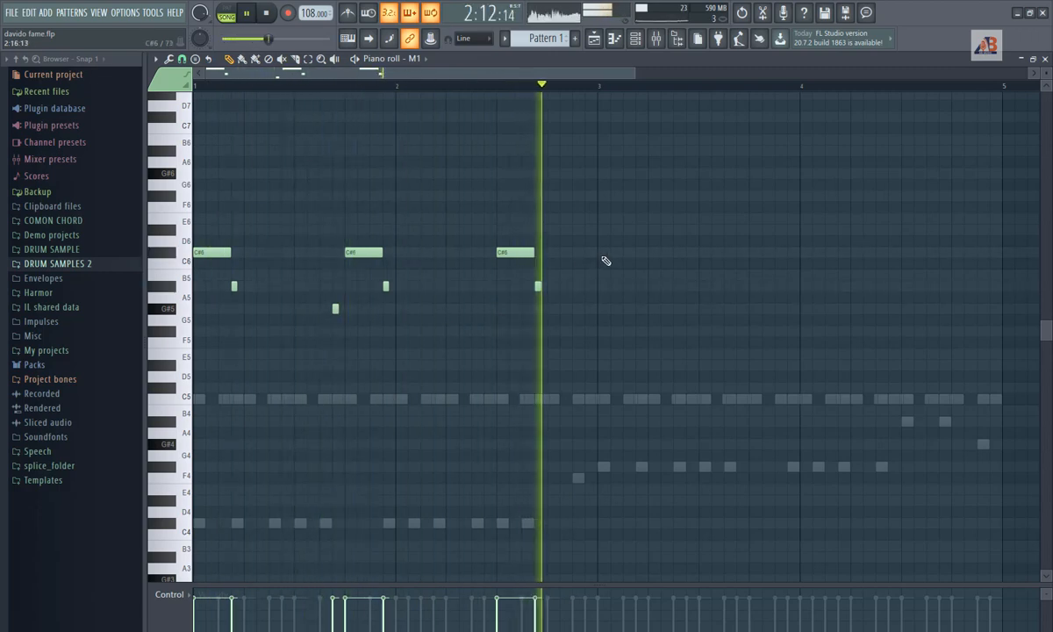
mouse_move(660, 214)
left_mouse_down()
mouse_move(368, 335)
mouse_move(169, 329)
left_mouse_up()
left_click_drag(203, 254, 602, 266)
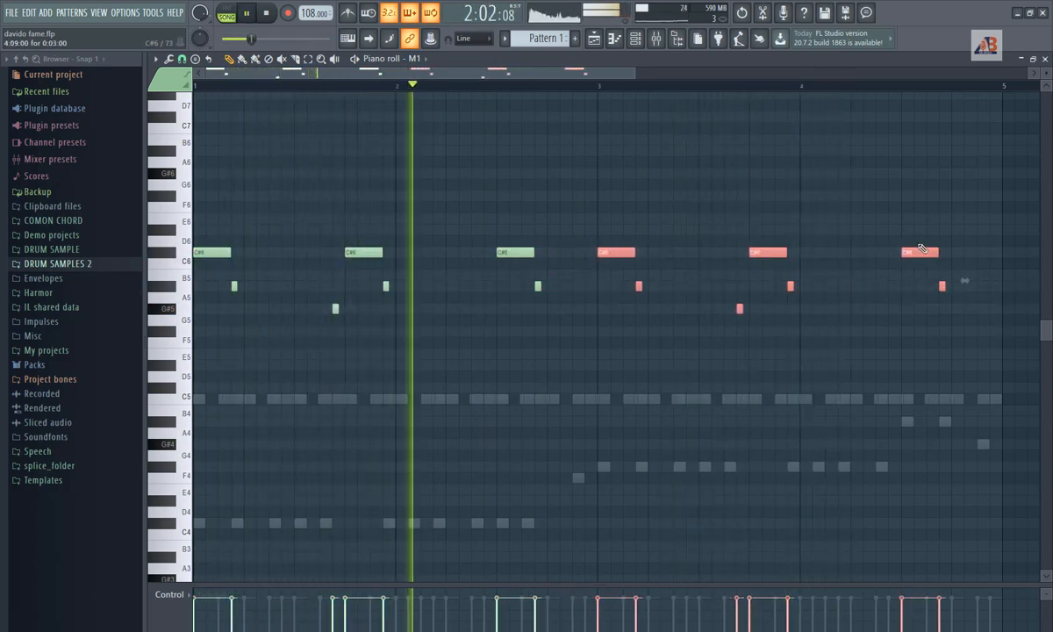
Step: In M1's bar 4, delete the copied C#6 and A#5, enter half-step C#6, D#6 and F6 on steps 13 to 15, and play back
right_click(919, 251)
right_click(942, 287)
key("space")
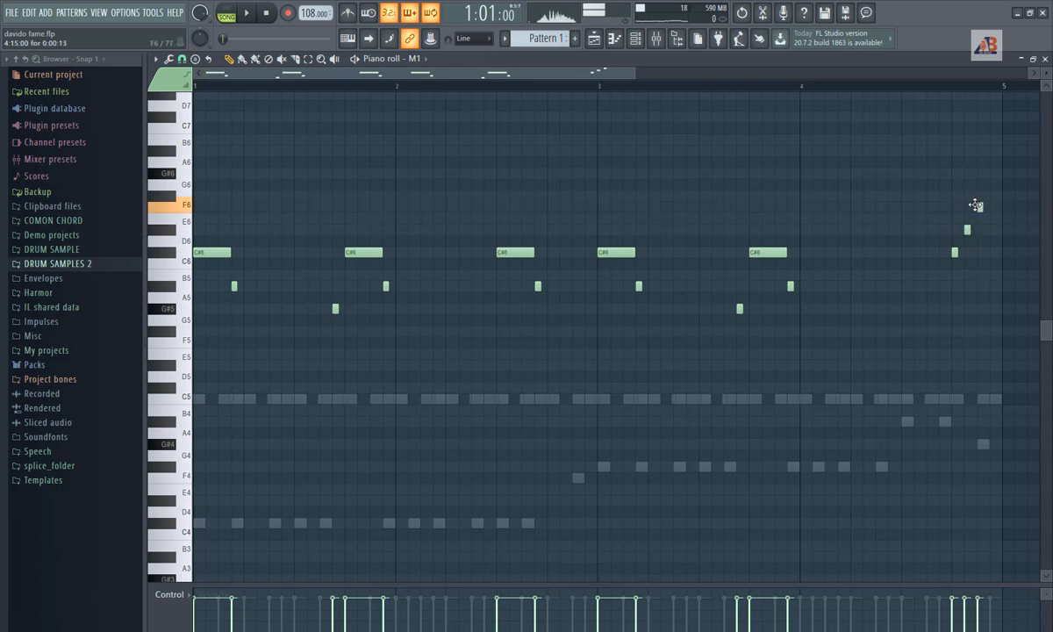
key("space")
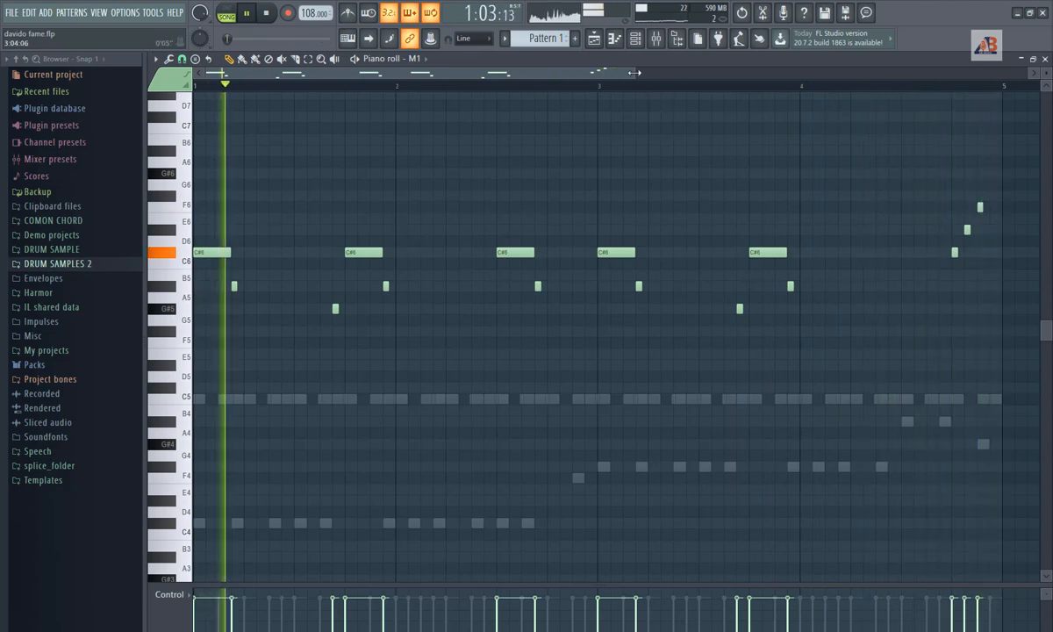
Step: In the steel drum channel's piano roll, enter a one-step G#5 on bar 1's step 4, checking it by playback
left_click_drag(634, 74, 794, 88)
key("F6")
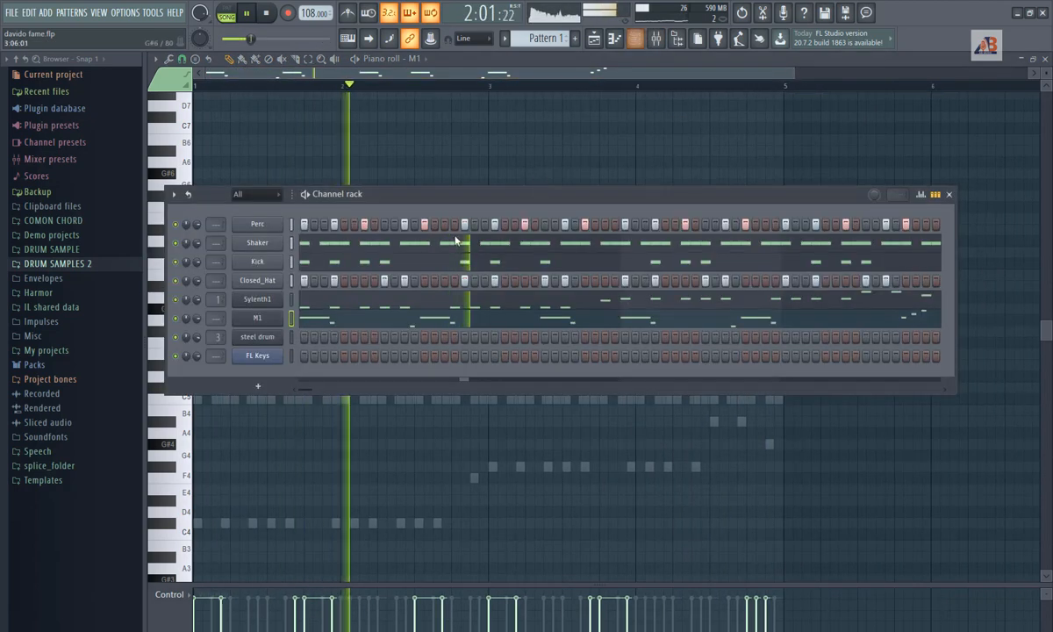
key("space")
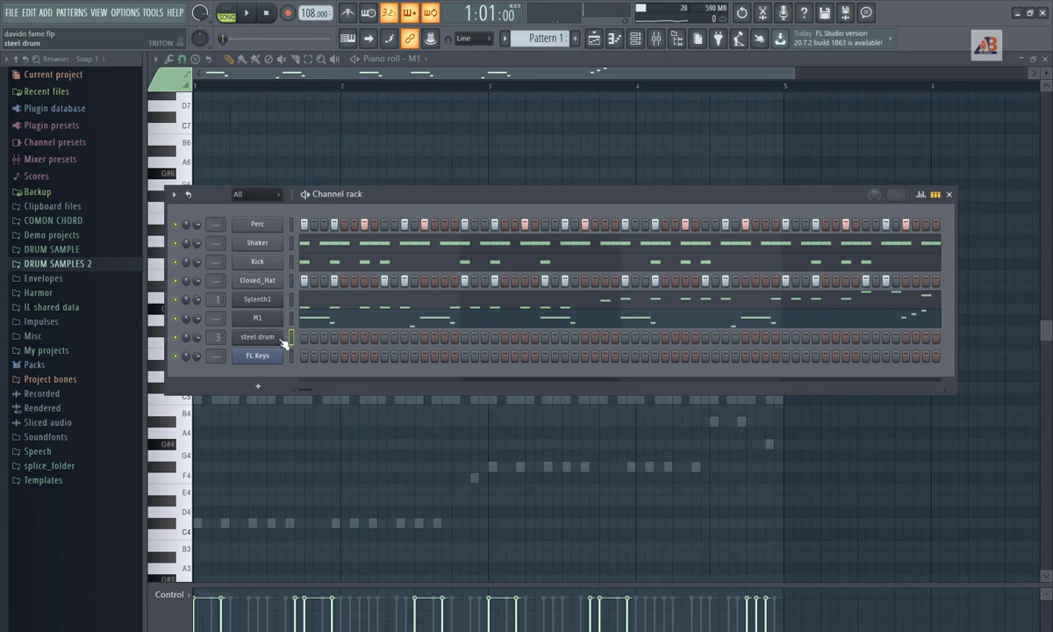
right_click(270, 337)
left_click(311, 337)
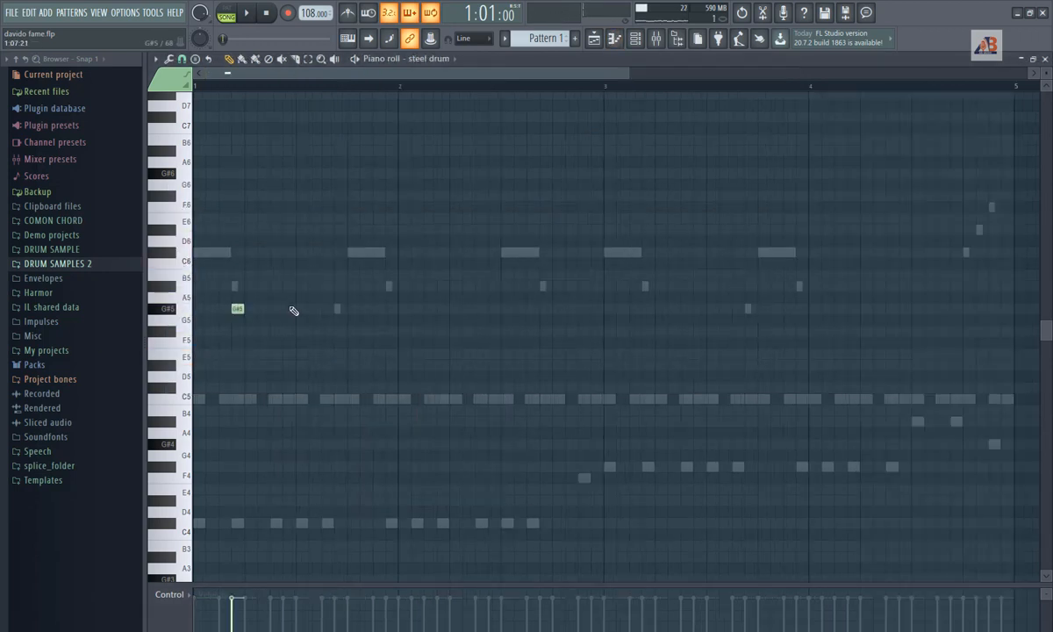
key("space")
key("space")
key("space")
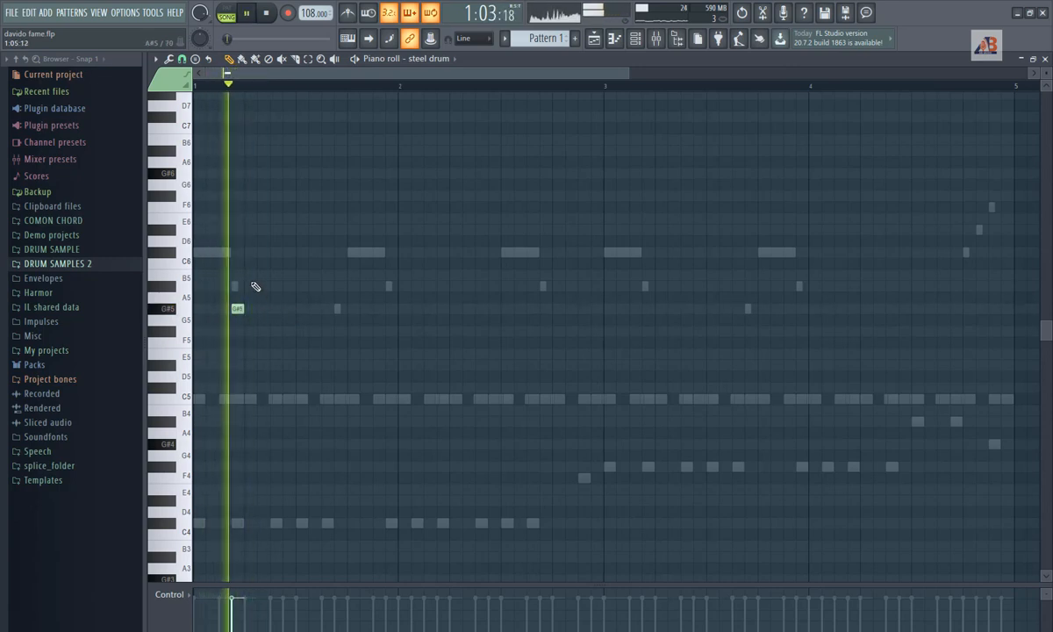
Step: Continue the steel drum run with one-step C#6, D#6 and F6 on bar 1's steps 5, 6 and 8, checking by playback
key("space")
key("space")
key("space")
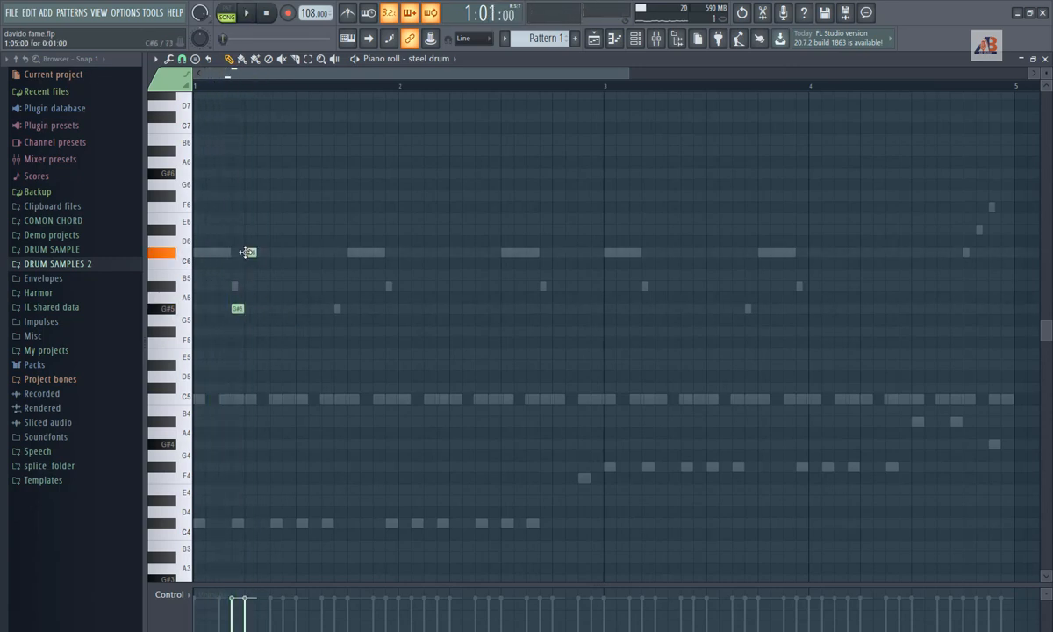
key("space")
key("space")
key("space")
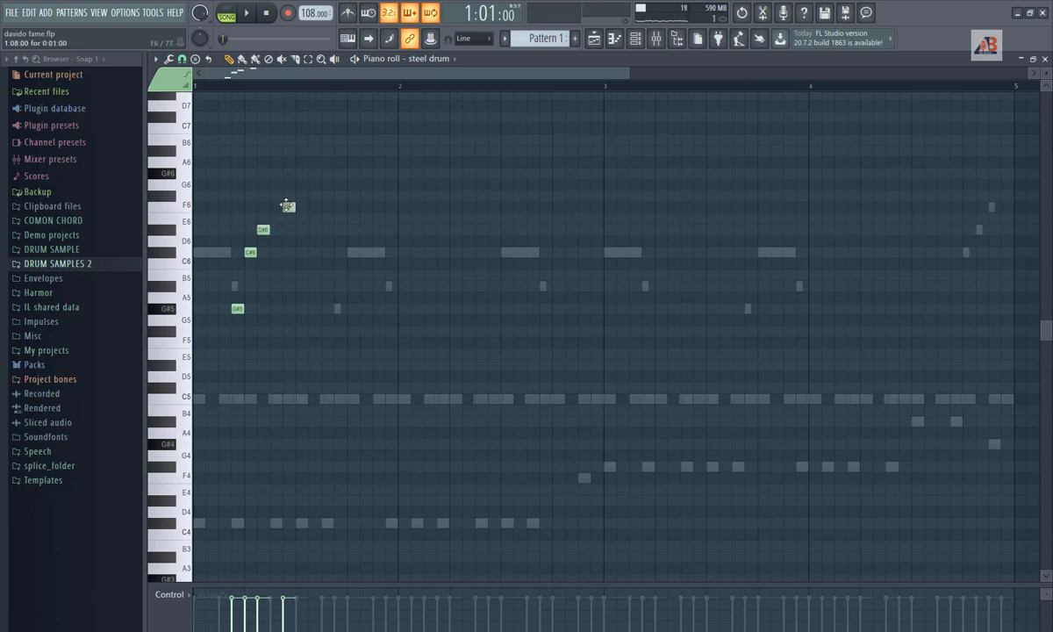
key("space")
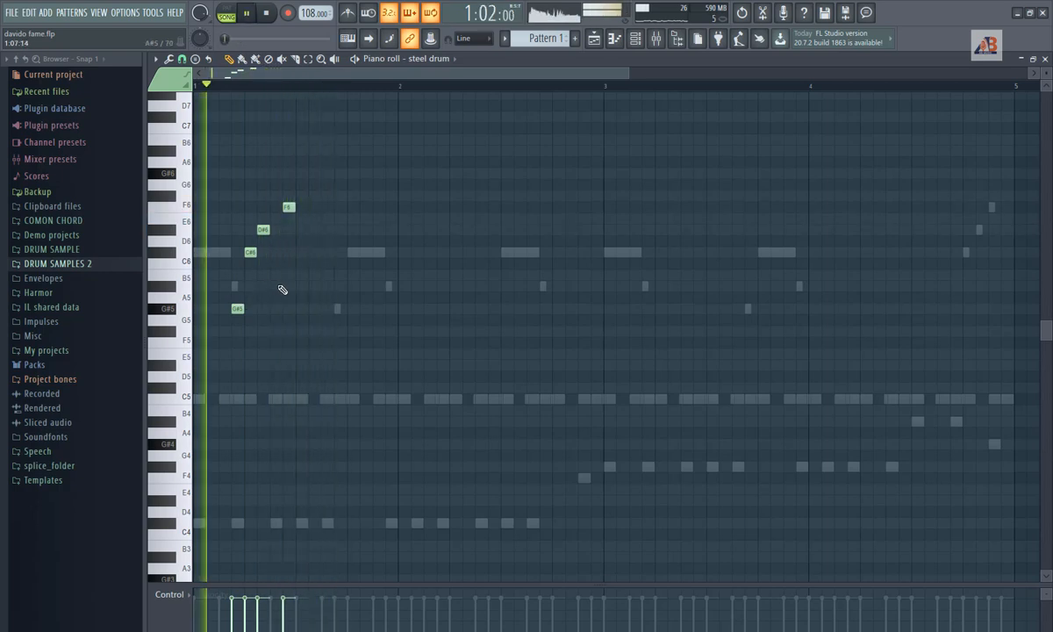
Step: Repeat the run on bar 1's step 12 and bar 2's steps 4 and 12, and enter G#5, A#5, C#6, C#6 on bar 3's steps 4, 5, 6, 8
left_click_drag(327, 171, 337, 313)
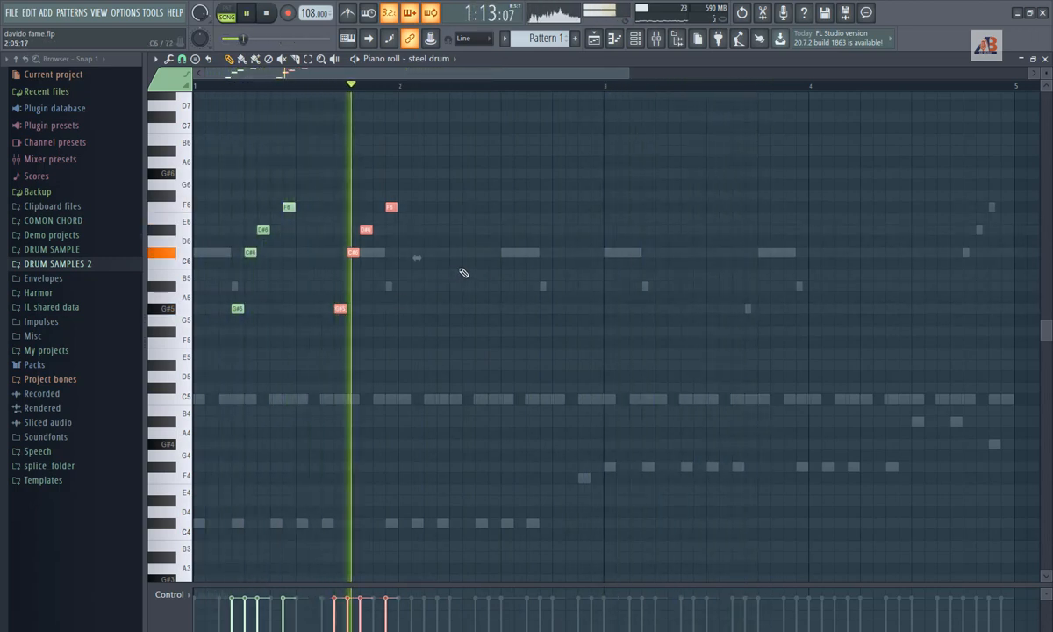
left_click_drag(480, 168, 231, 359)
left_click_drag(236, 310, 435, 318)
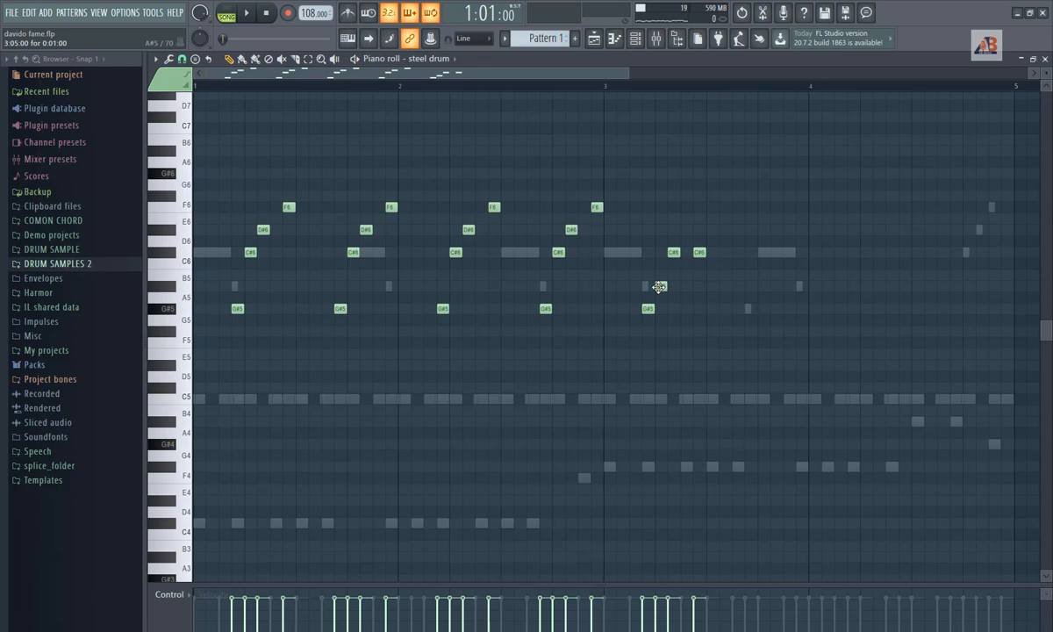
Step: Copy bar 3's four-note steel drum phrase to bar 3's step 12 and bar 4's steps 4 and 12, playing back from bar 3
key("space")
key("space")
left_click(606, 87)
key("space")
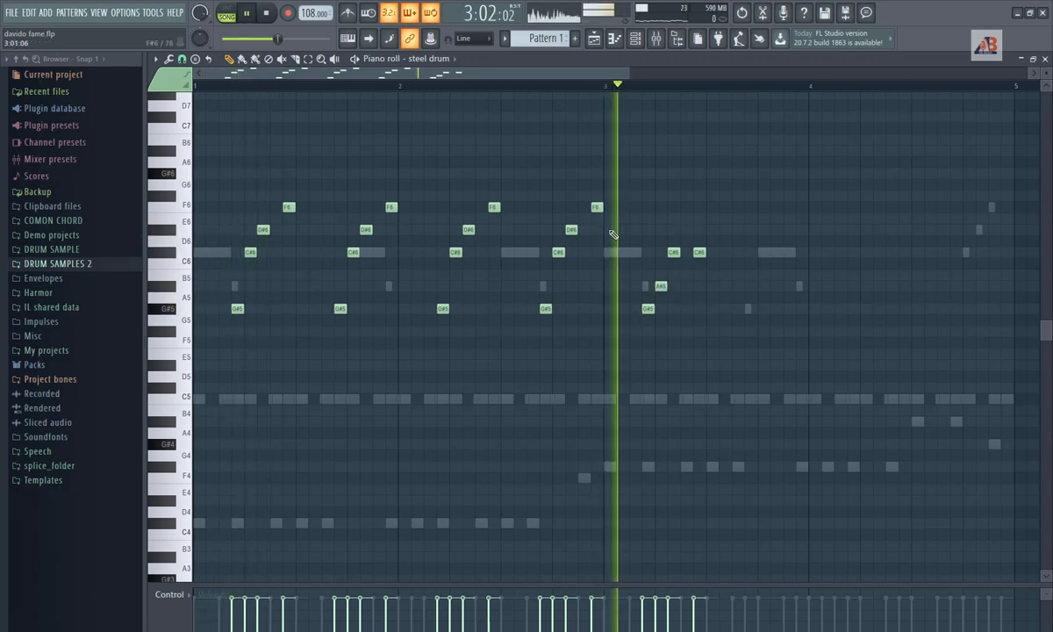
left_click_drag(744, 235, 647, 311)
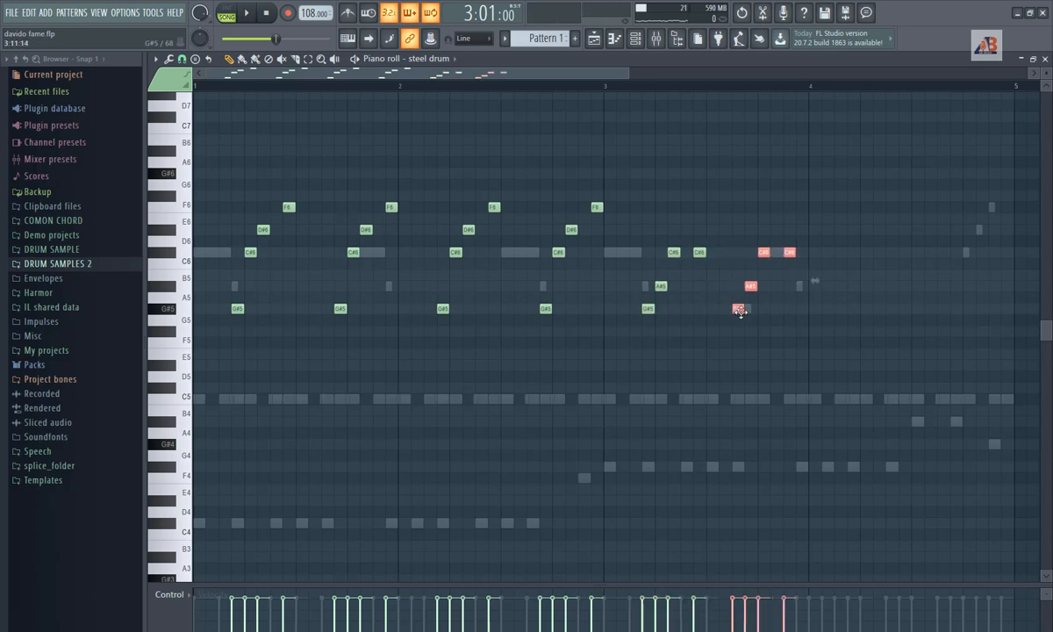
left_click_drag(844, 205, 648, 306)
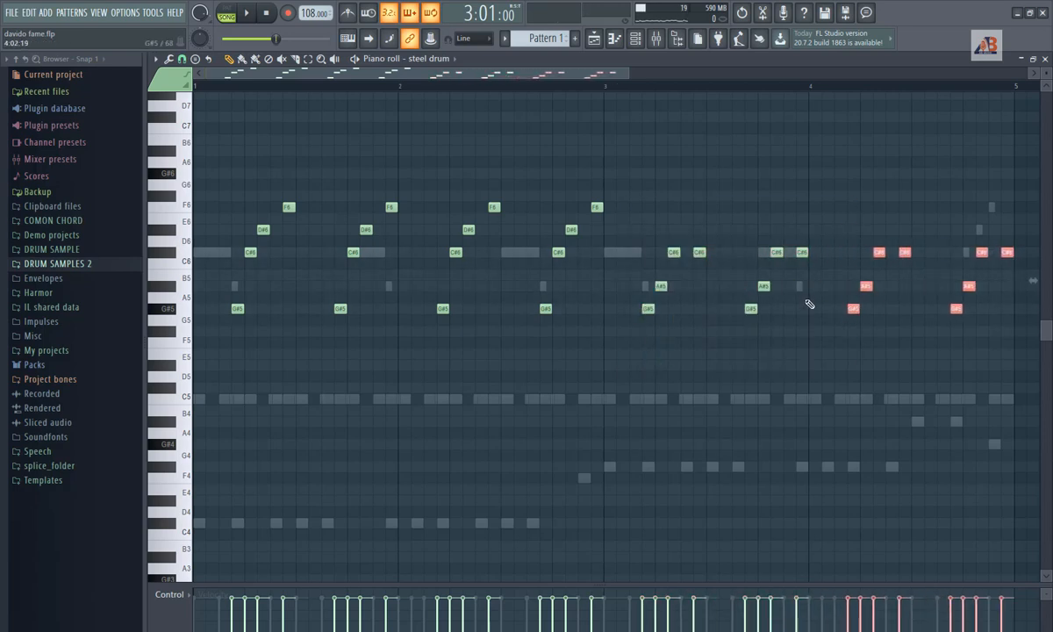
key("space")
key("space")
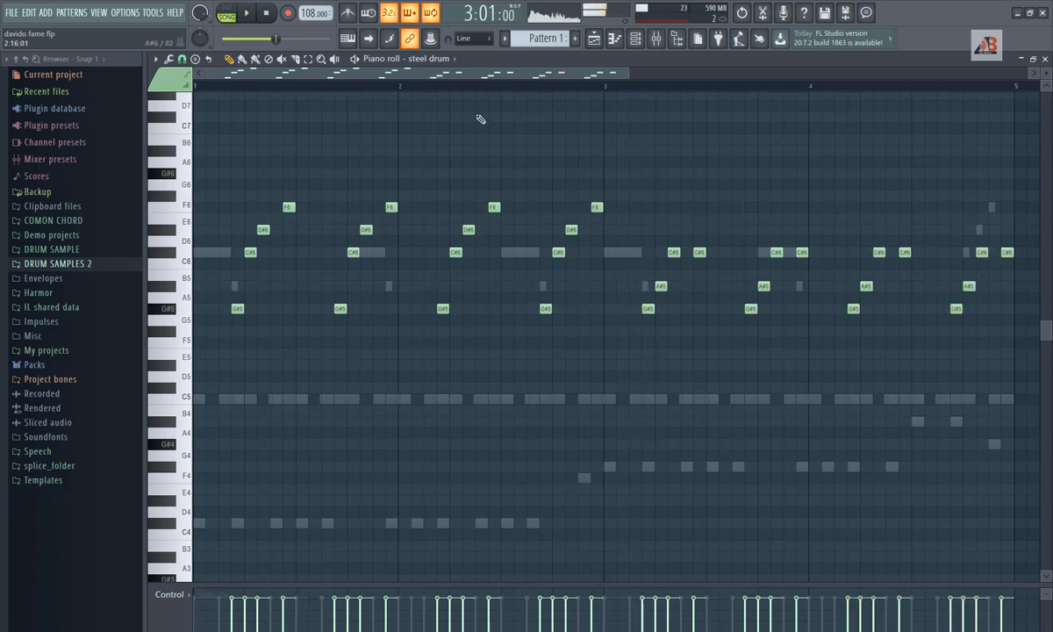
key("space")
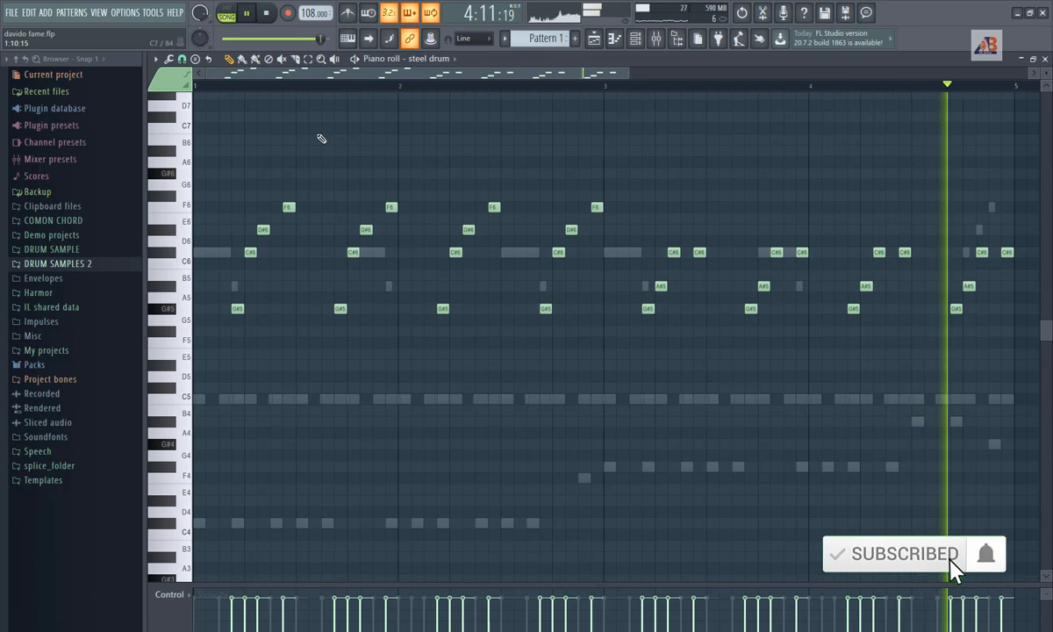
key("space")
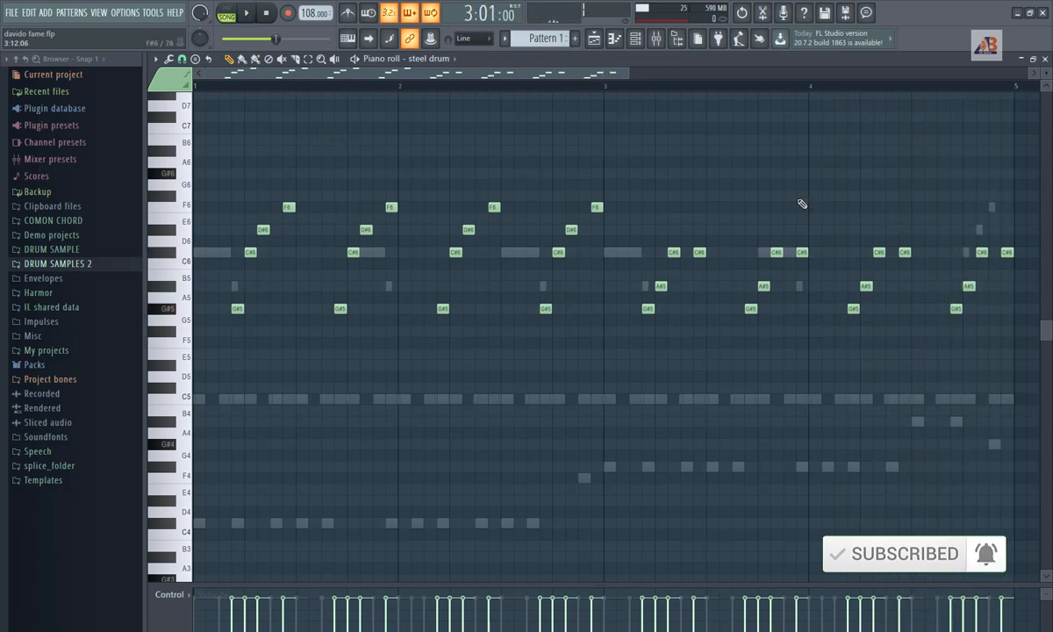
Step: Duplicate the entire steel drum line one octave lower and play it back
left_click_drag(1024, 180, 232, 342)
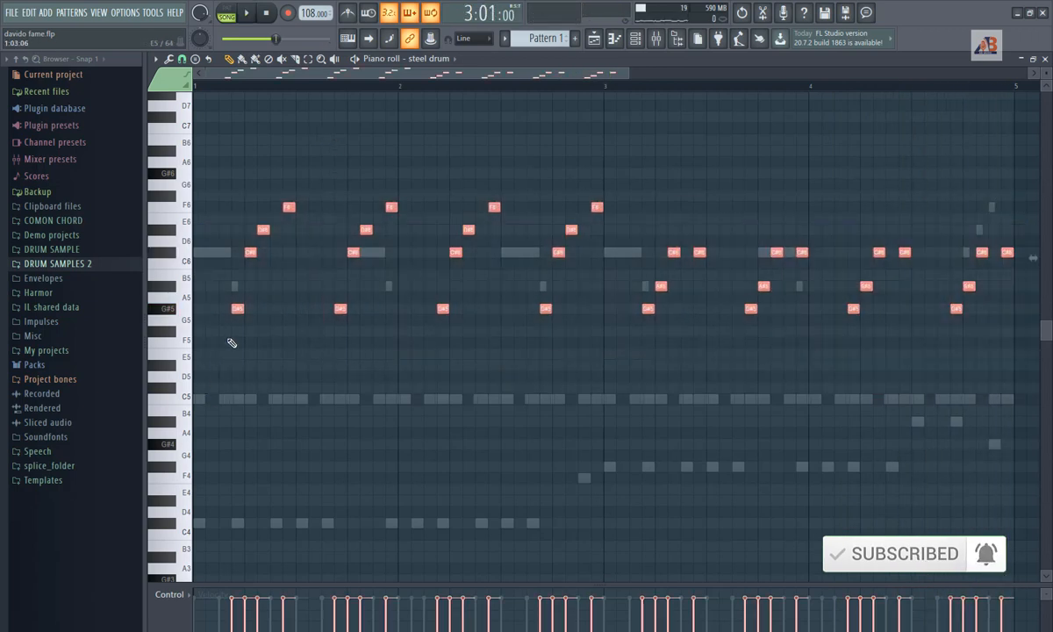
left_click(235, 311, "shift")
key("ctrl+Down")
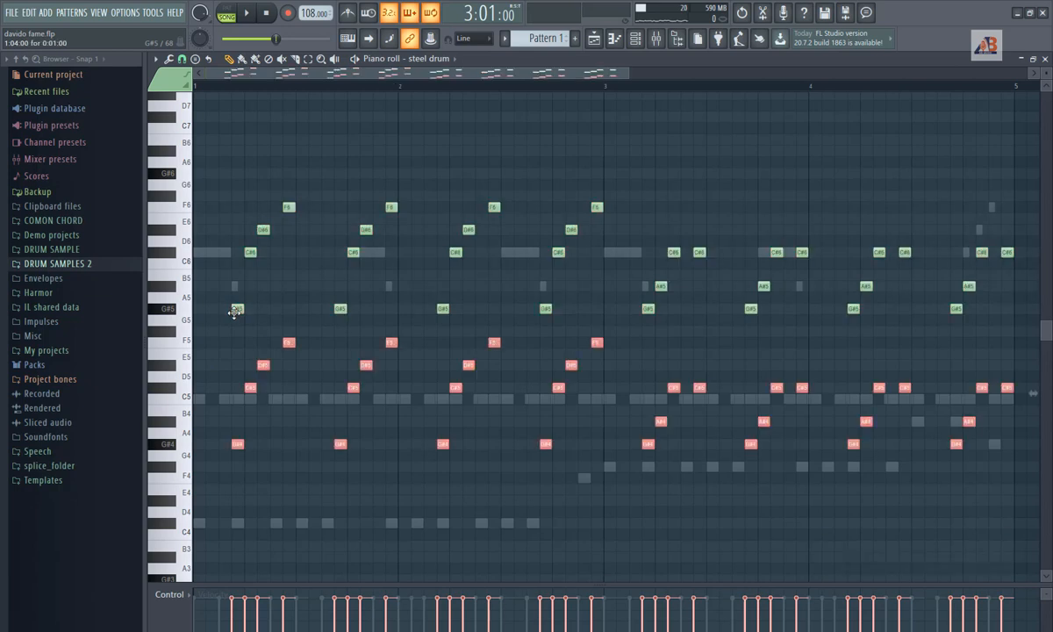
key("space")
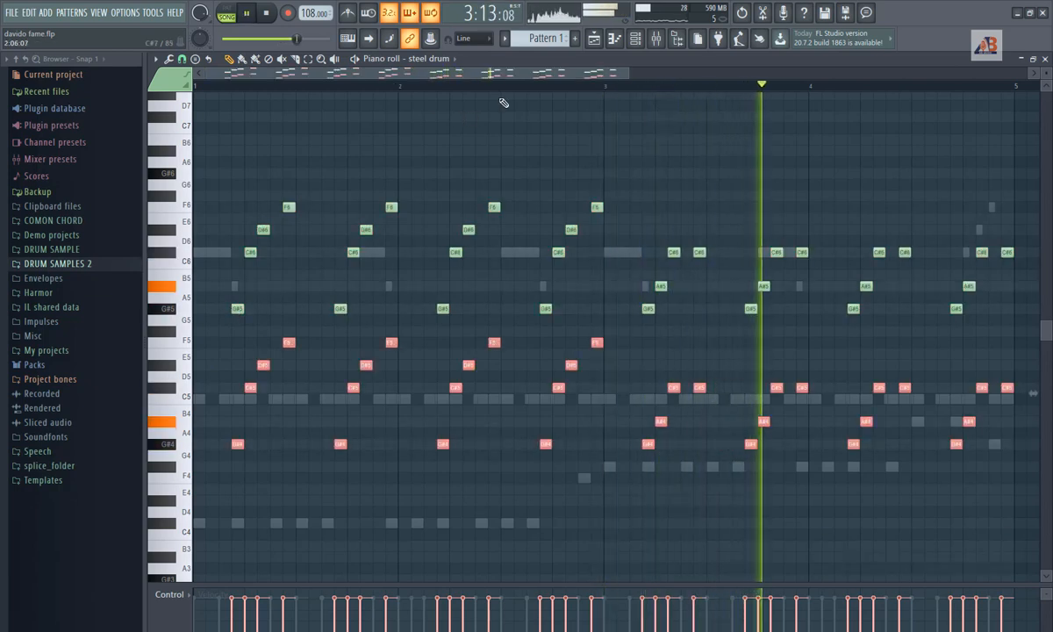
Step: In FL Keys' piano roll, enter a two-bar C#4 at bar 1 and F#4 at bar 3, and duplicate both an octave lower
left_click(633, 40)
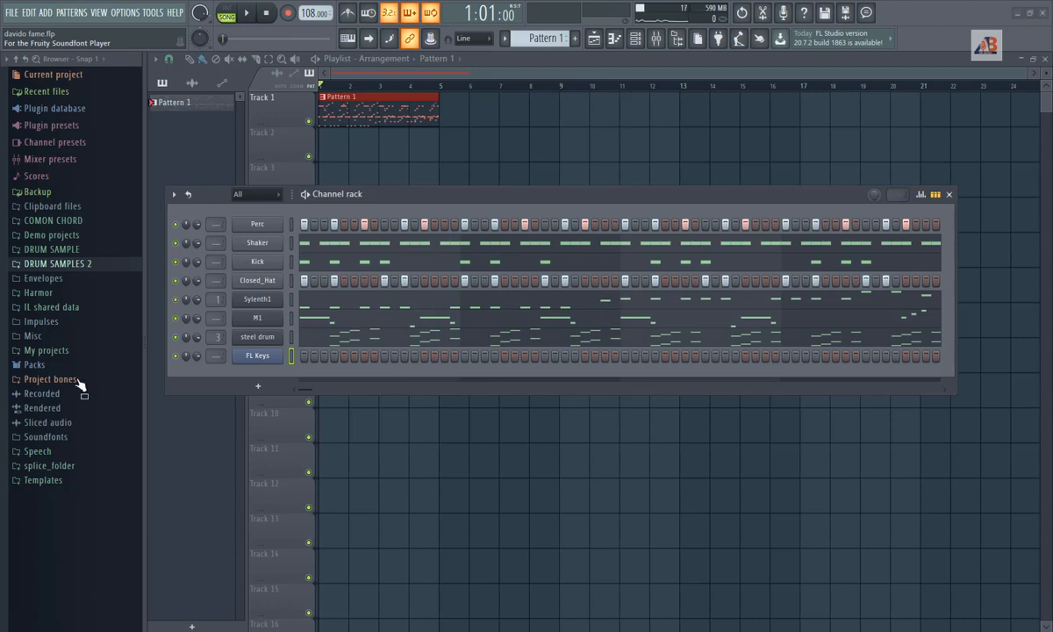
right_click(277, 355)
left_click(313, 357)
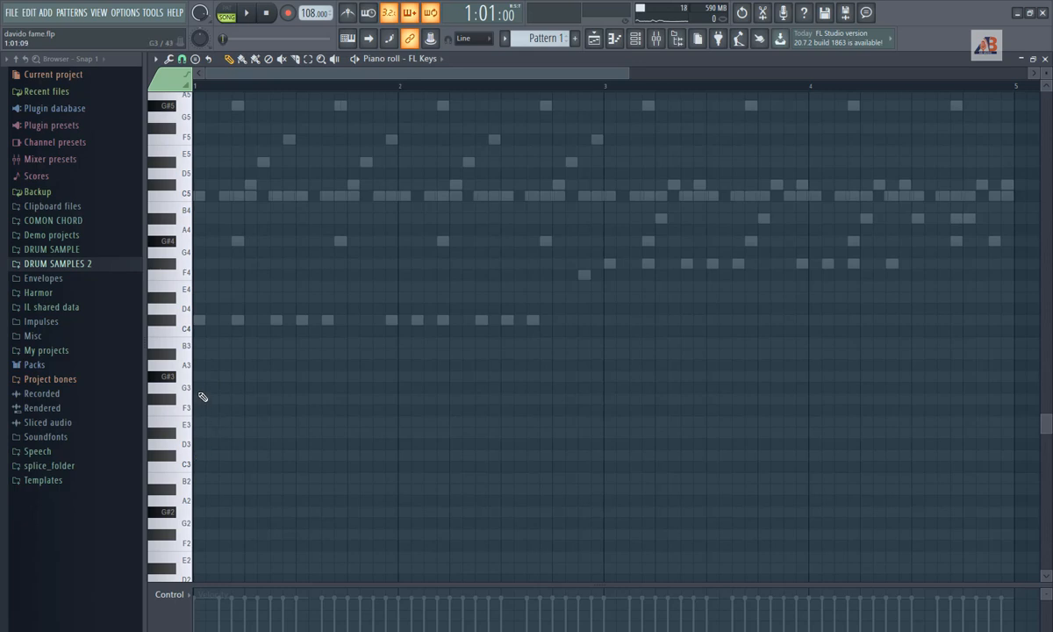
left_click_drag(209, 318, 139, 317)
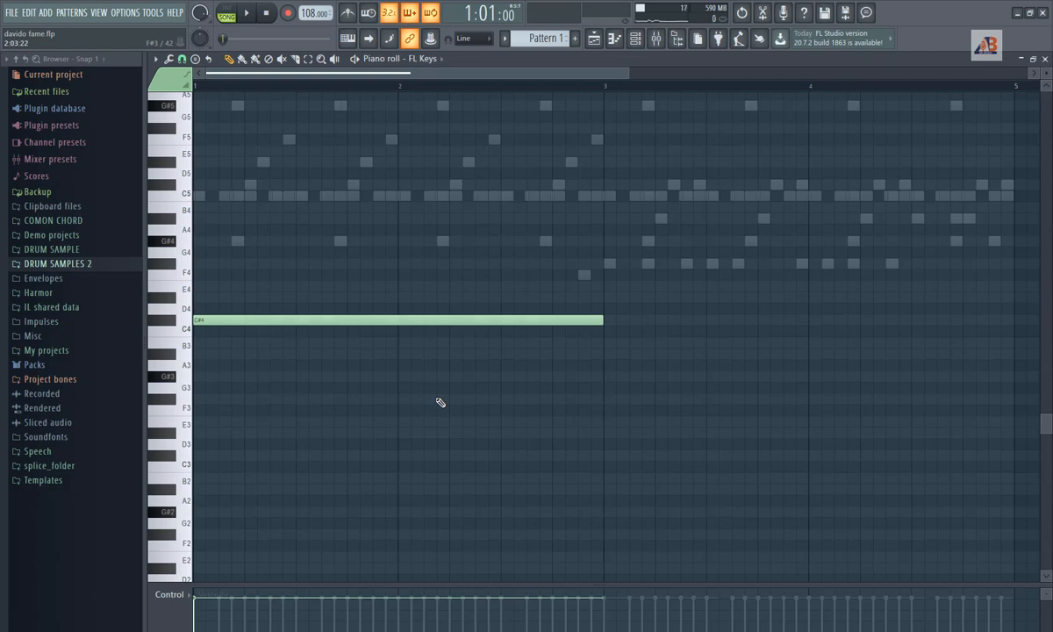
left_click(626, 263)
left_click_drag(465, 216, 742, 430)
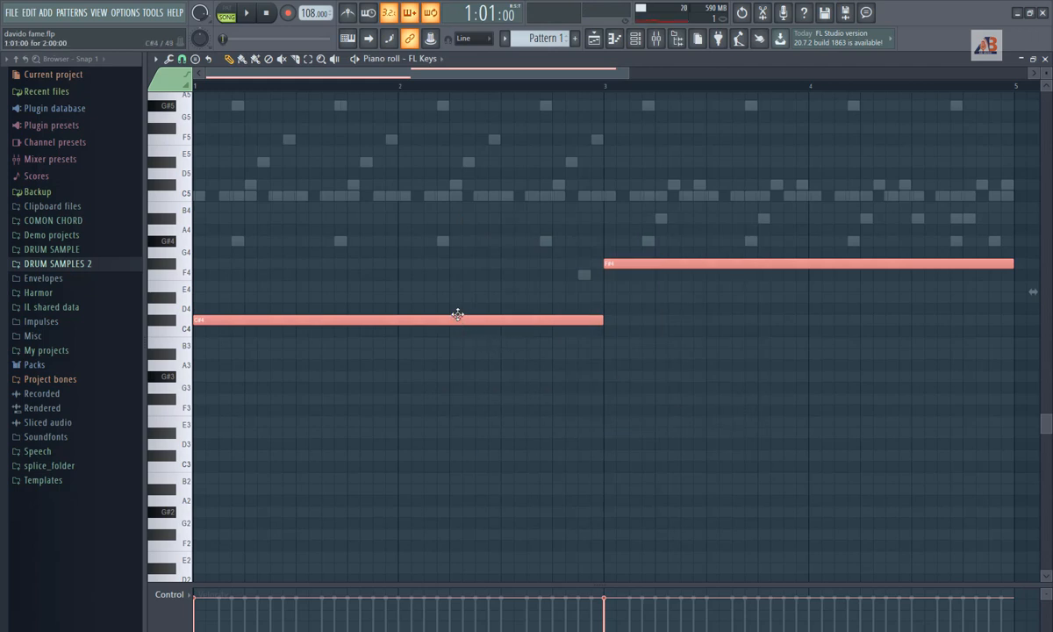
key("ctrl+Down")
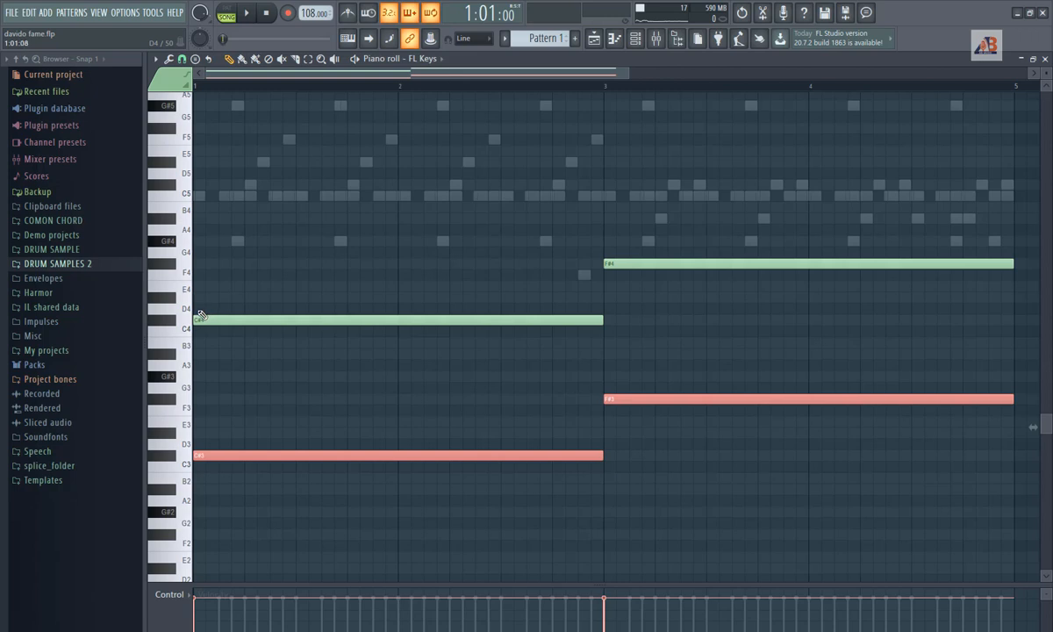
Step: Complete the chord at bar 1 with two-bar F4 and G#4 notes and a copy of C#4 an octave higher, and play back
left_click_drag(200, 315, 181, 250)
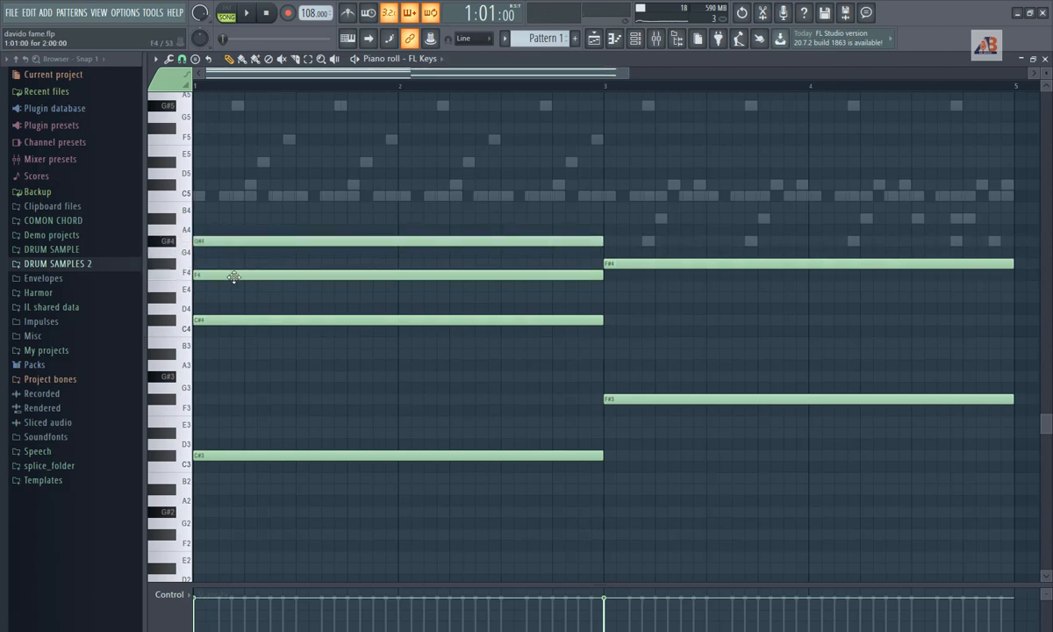
left_click(236, 320)
left_click_drag(212, 322, 210, 322)
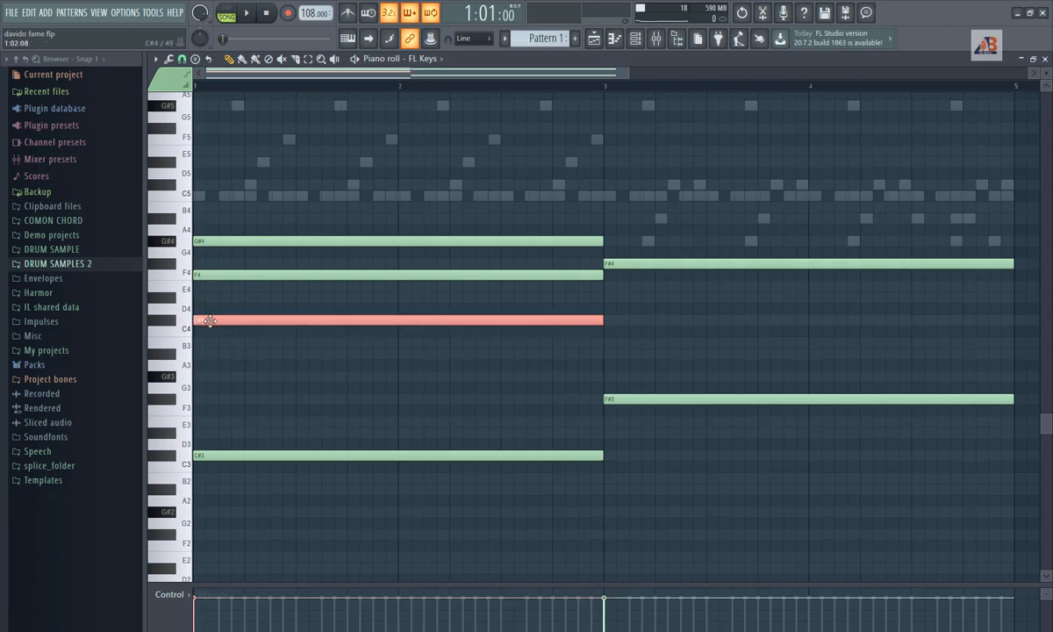
key("ctrl+Up")
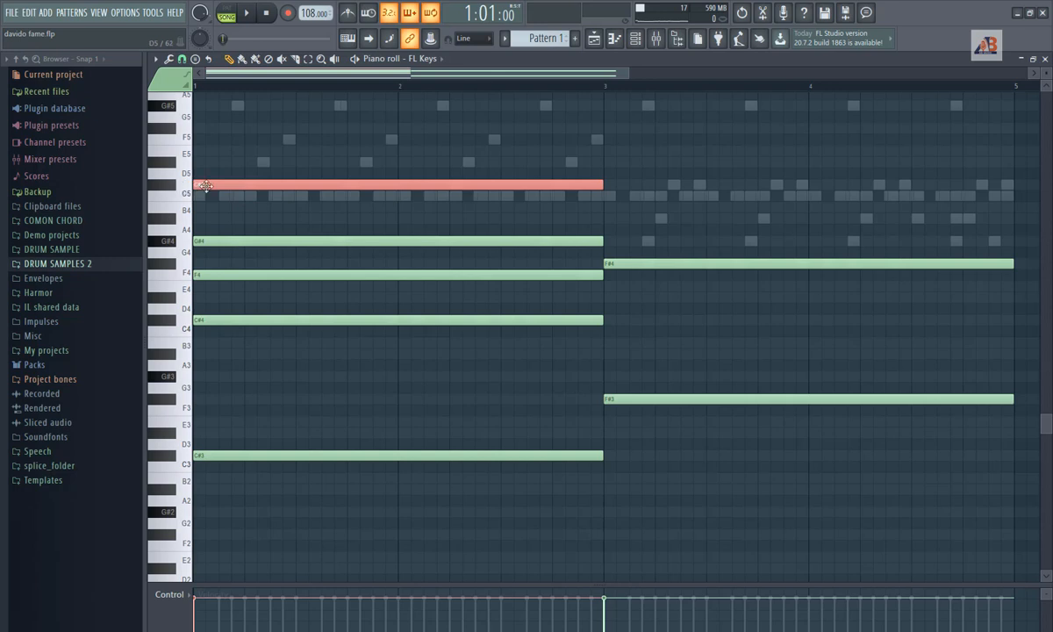
left_click(248, 15)
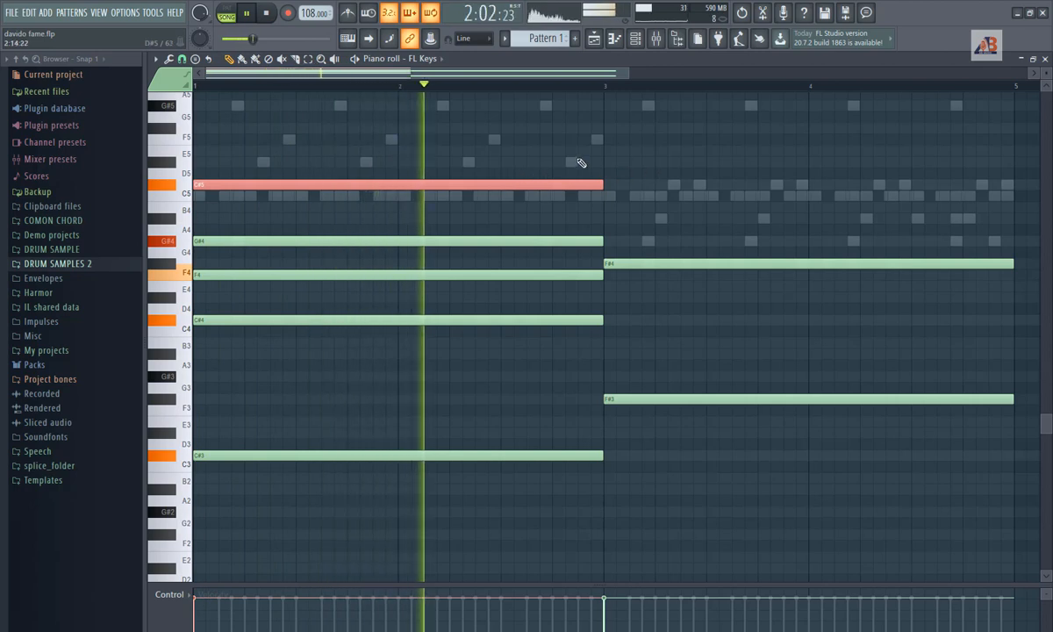
key("space")
Step: Complete the chord at bar 3 with two-bar A#4 and C#5 notes and a copy of F#4 an octave higher
left_click(606, 85)
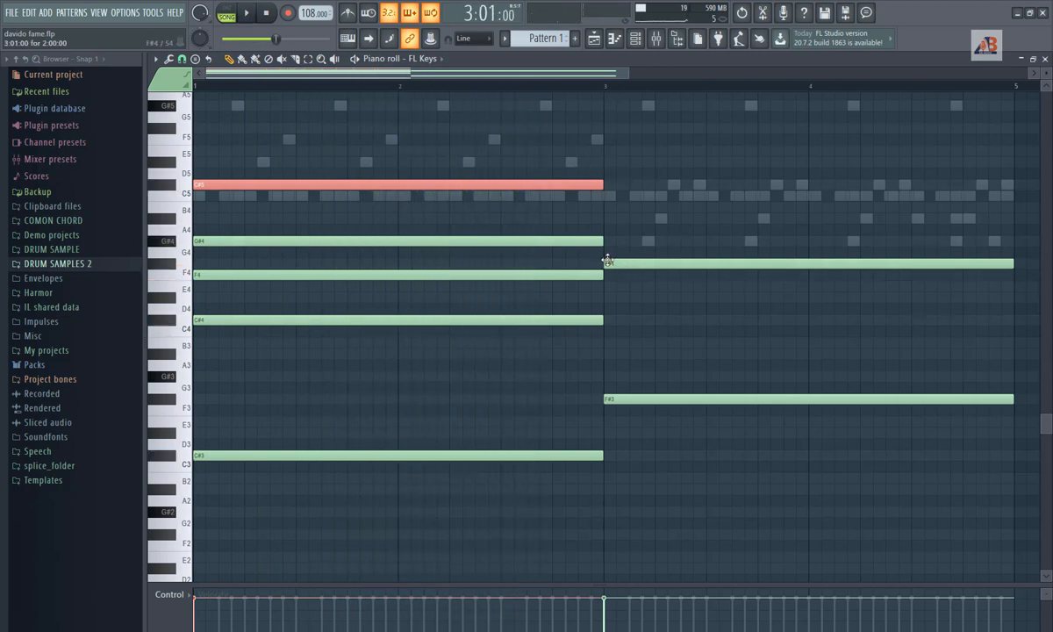
left_click_drag(603, 259, 605, 184)
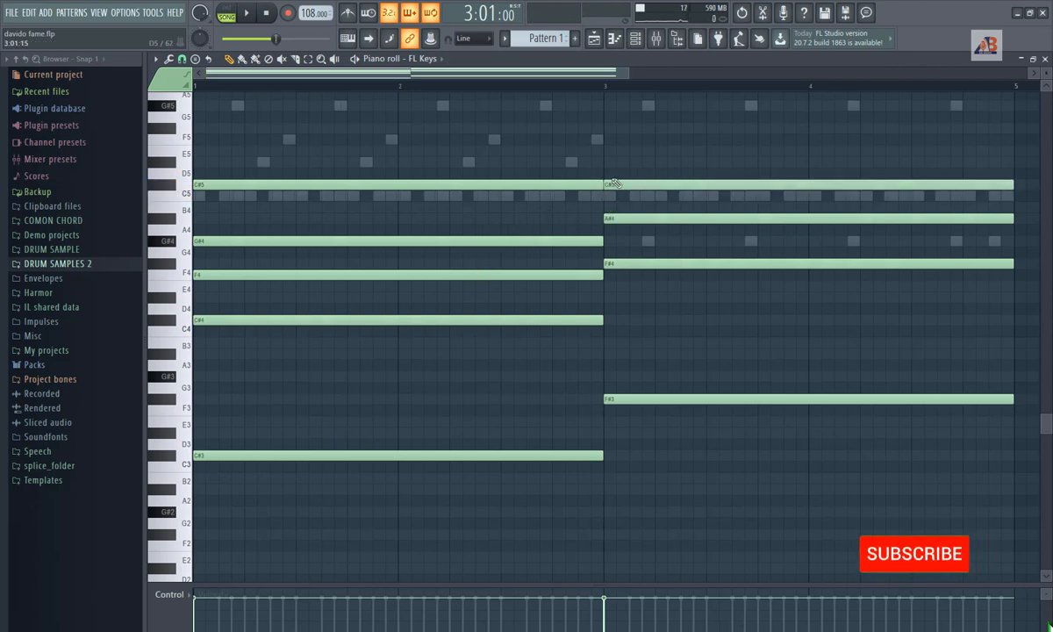
left_click(627, 258)
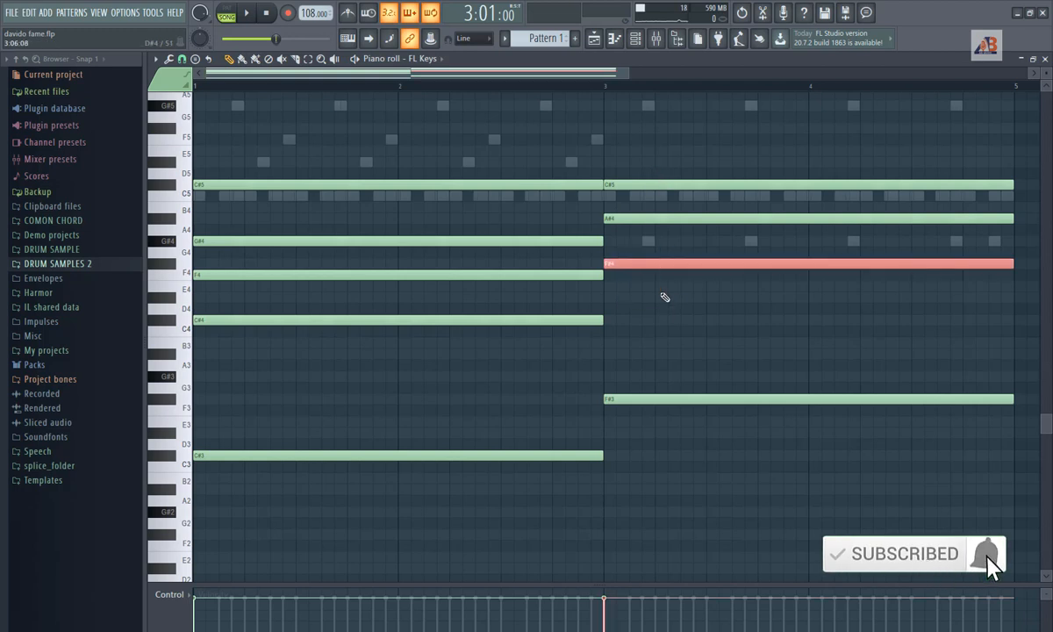
key("ctrl+Up")
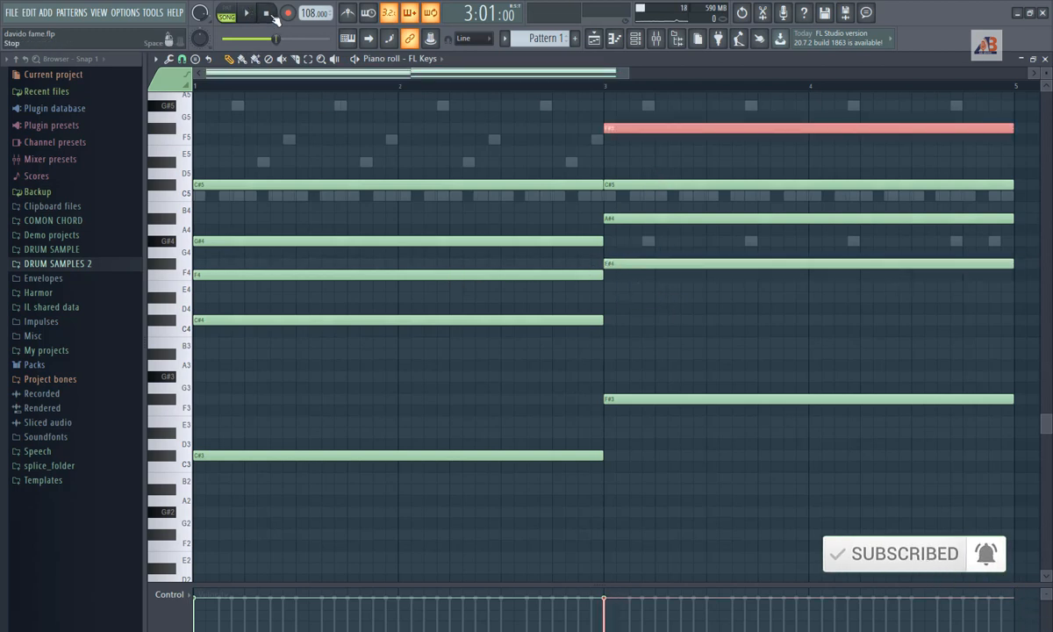
Step: Play the arrangement from the start to hear the completed FL Keys chords, and switch from the piano roll to the Playlist
left_click(268, 15)
left_click(251, 14)
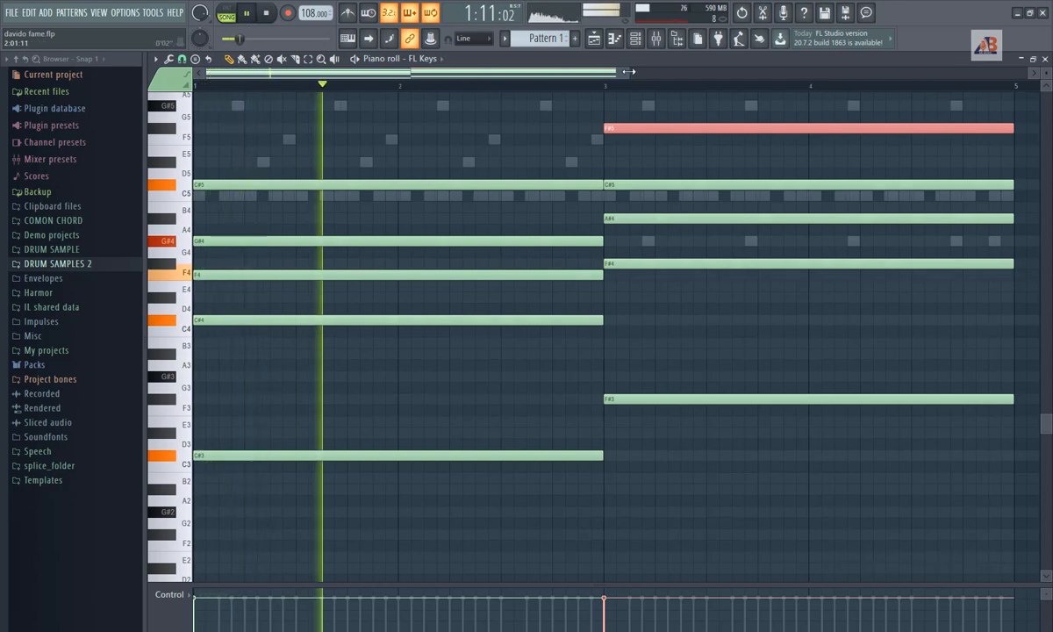
left_click_drag(736, 92, 835, 107)
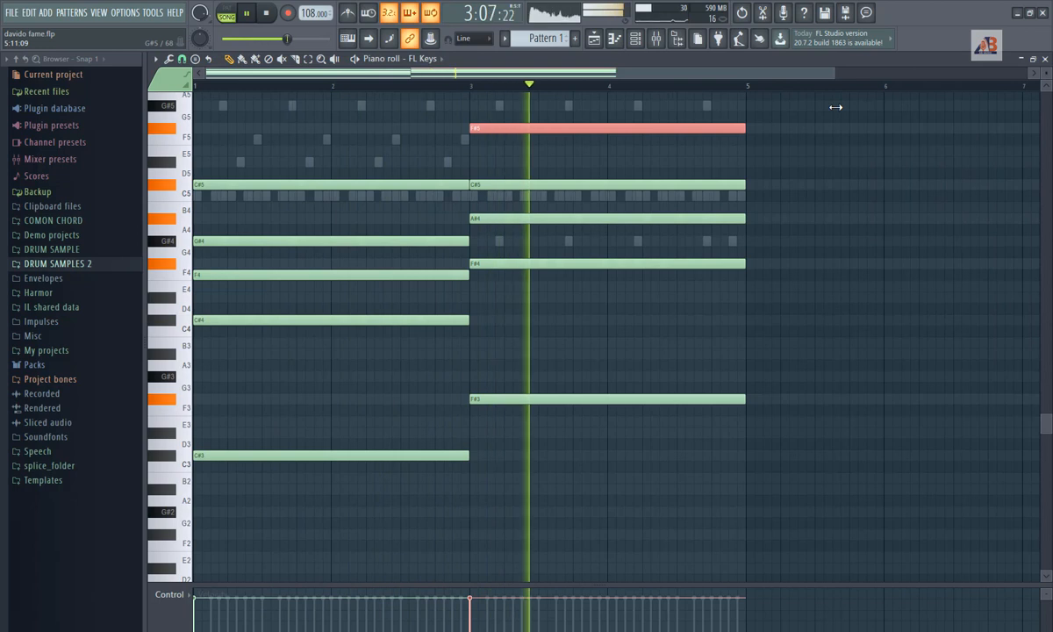
left_click(595, 39)
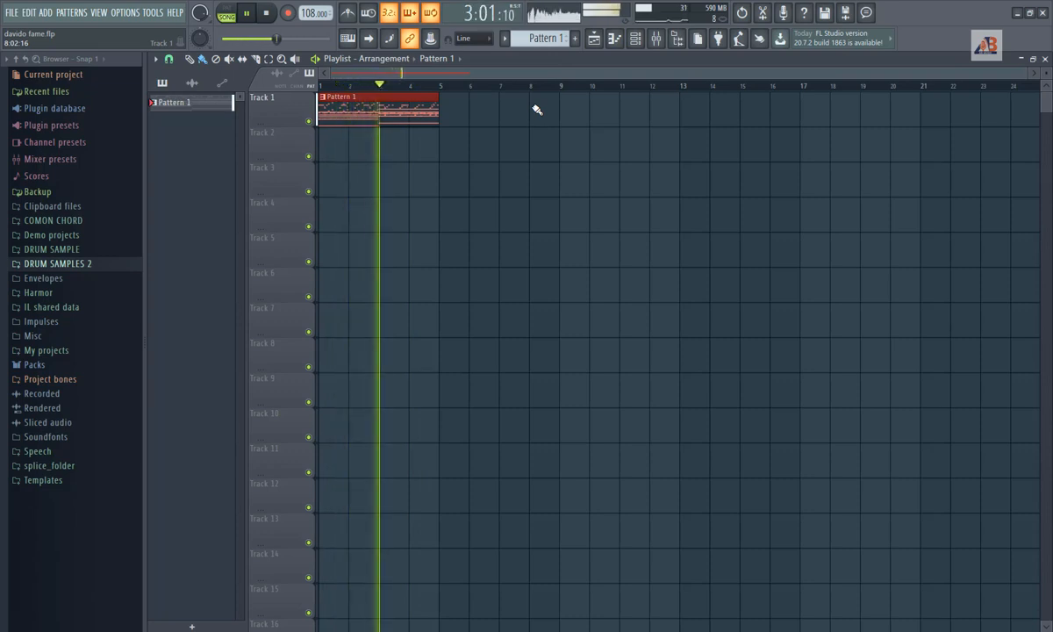
Step: Show the Channel rack over the Playlist, make it slightly narrower, reposition it, and stop playback
left_click(637, 39)
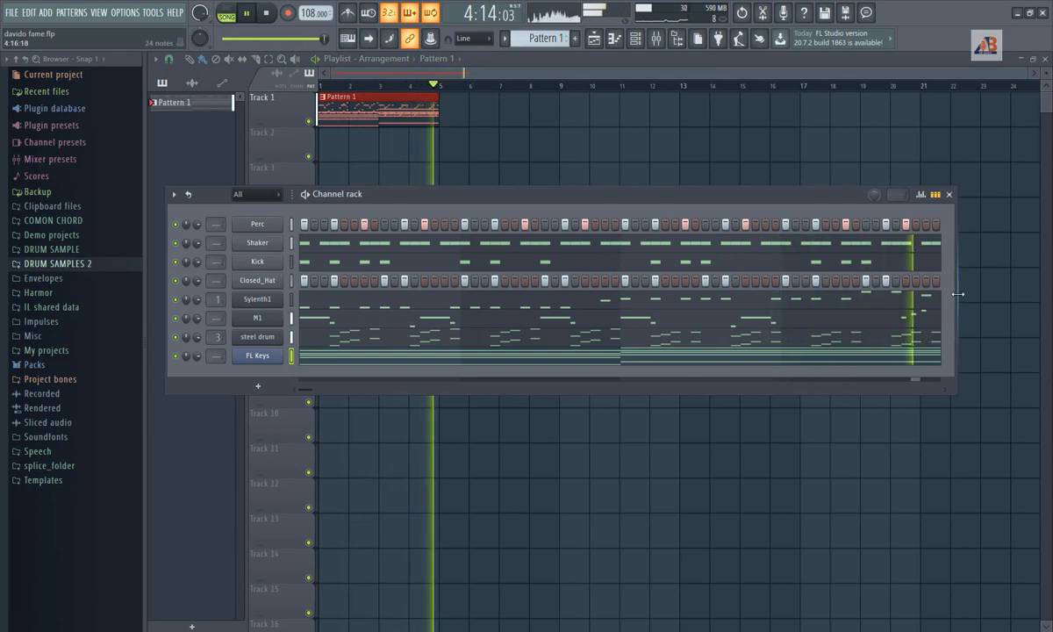
left_click_drag(954, 289, 935, 287)
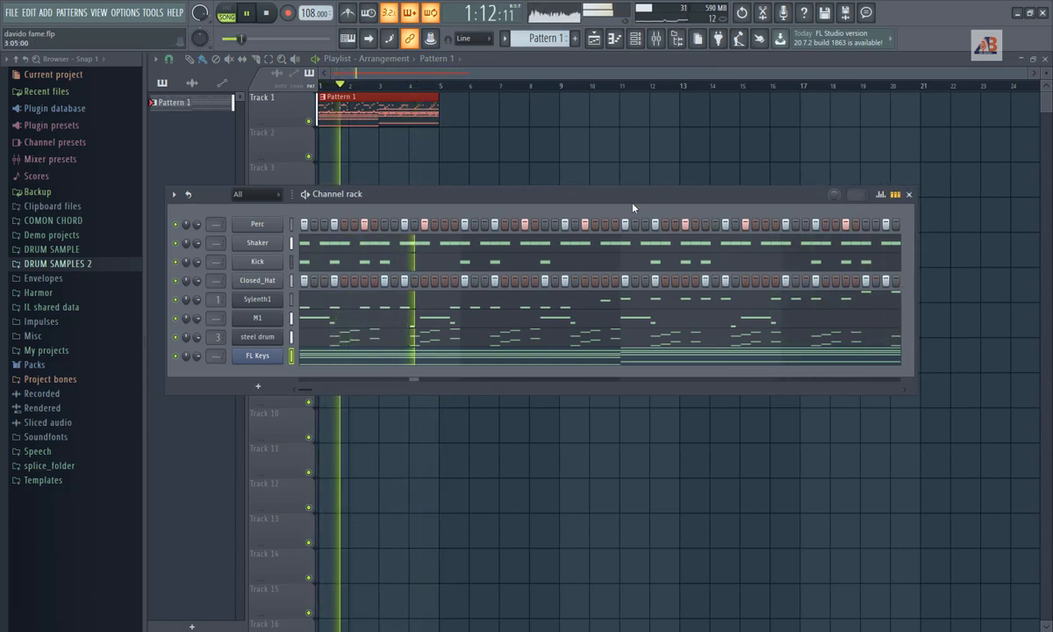
left_click_drag(592, 190, 625, 193)
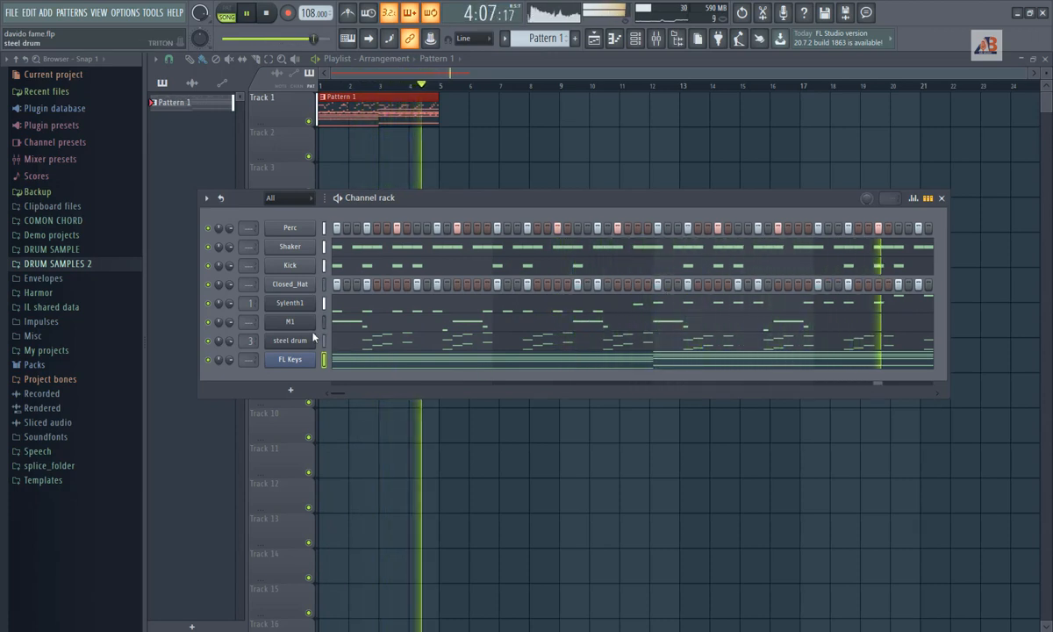
key("space")
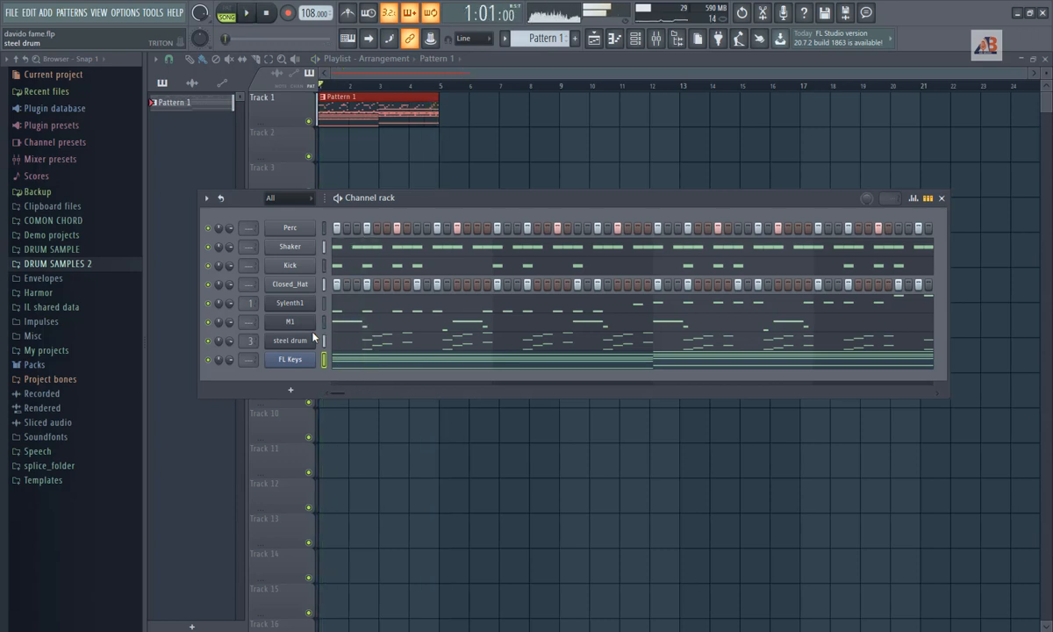